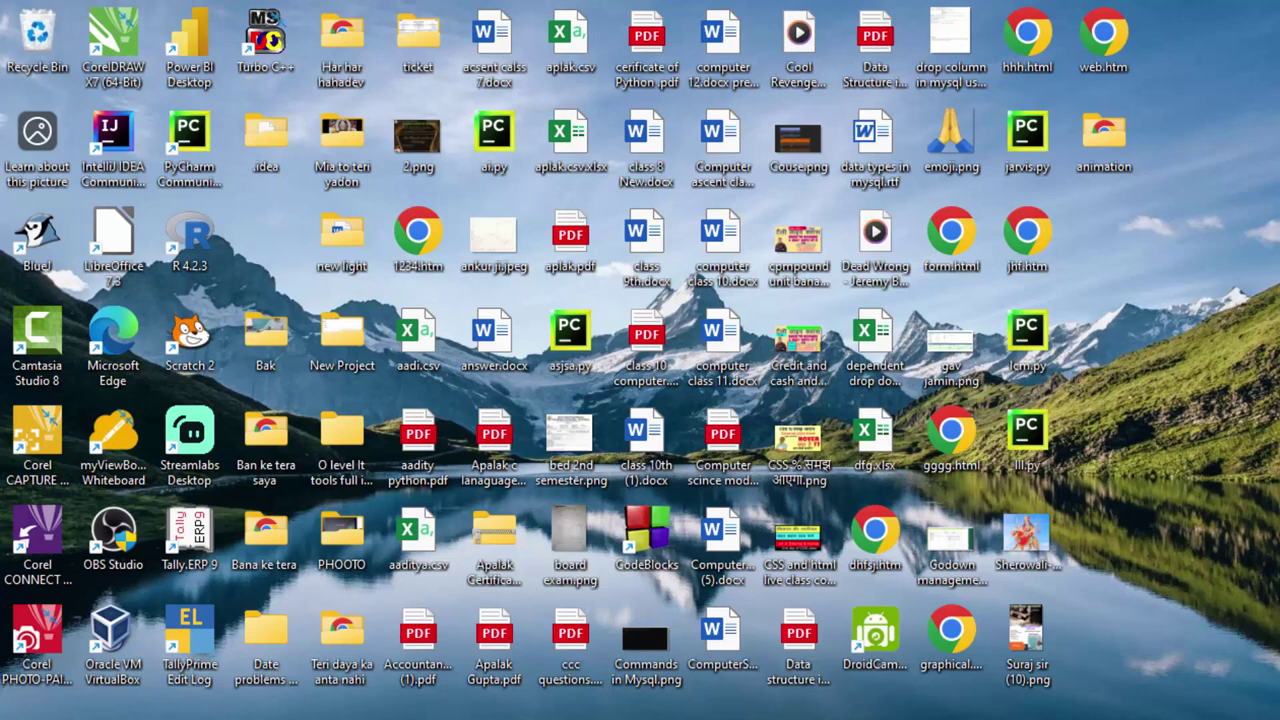
Refresh the desktop, then launch OpenOffice Calc from the Start menu search.
{"action": "right_click", "coordinate": [1266, 170]}
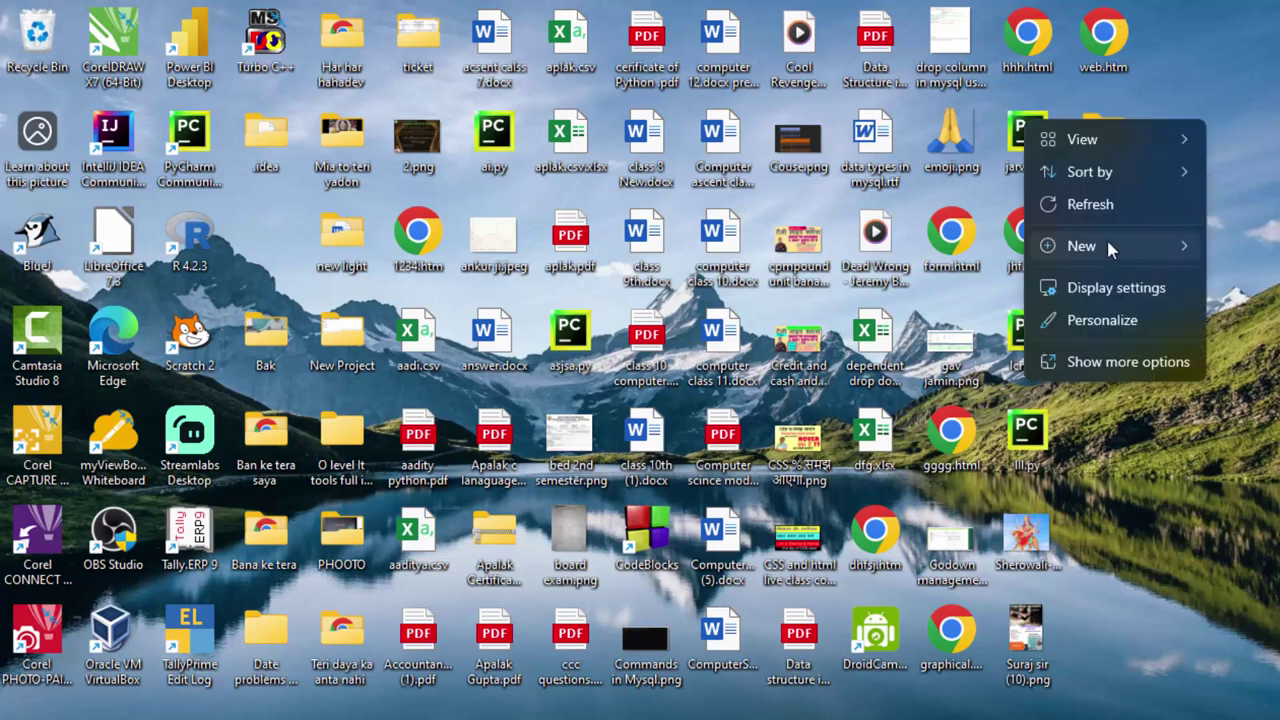
{"action": "left_click", "coordinate": [1131, 213]}
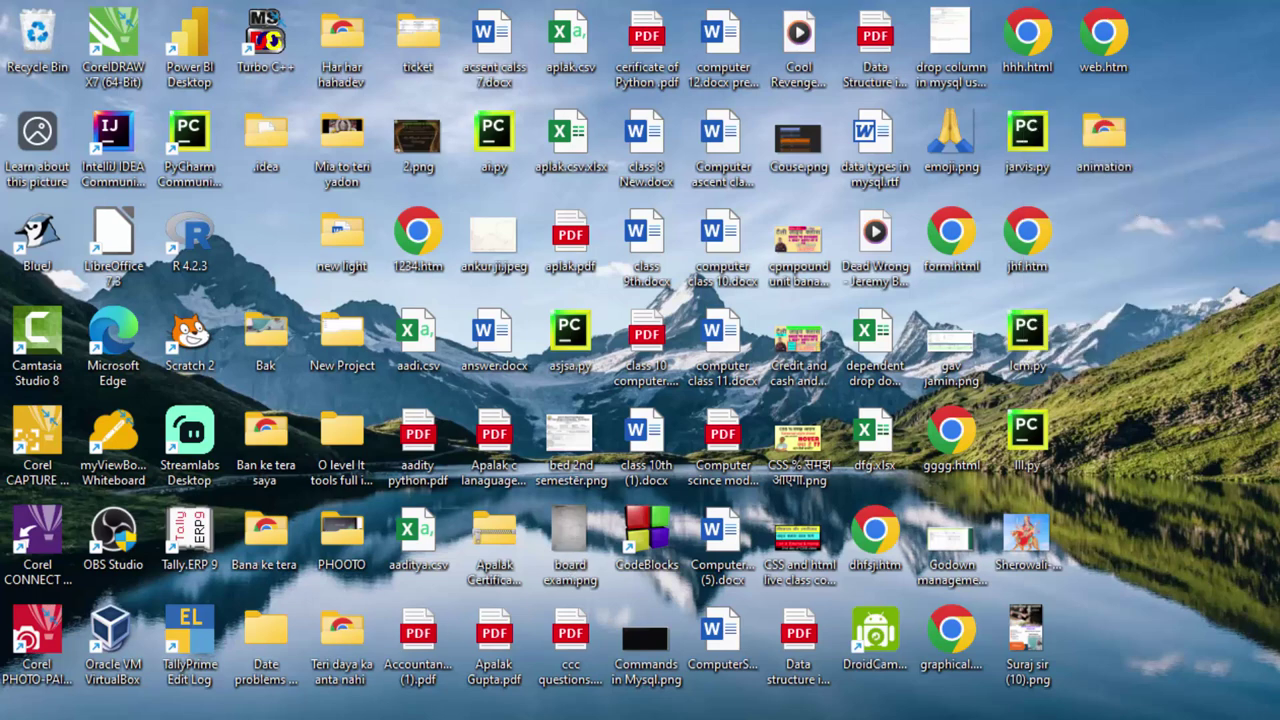
{"action": "key", "text": "super"}
{"action": "type", "text": "op"}
{"action": "type", "text": "en"}
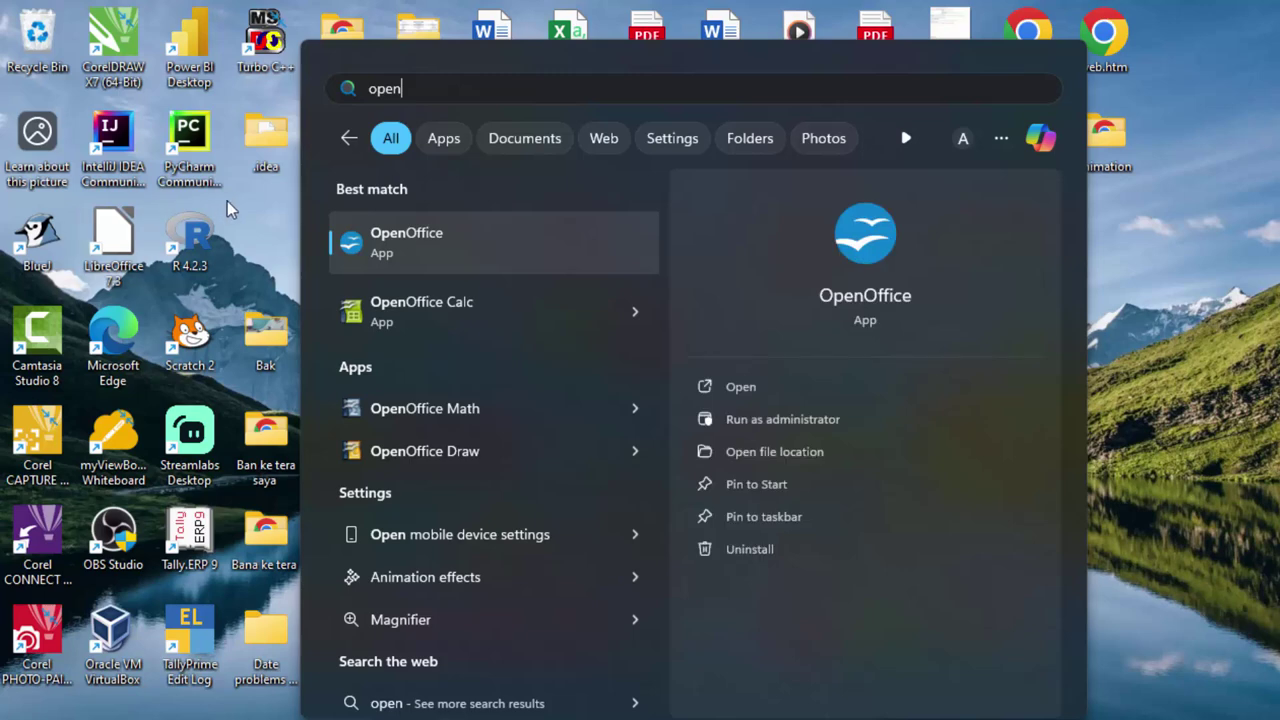
{"action": "left_click", "coordinate": [449, 316]}
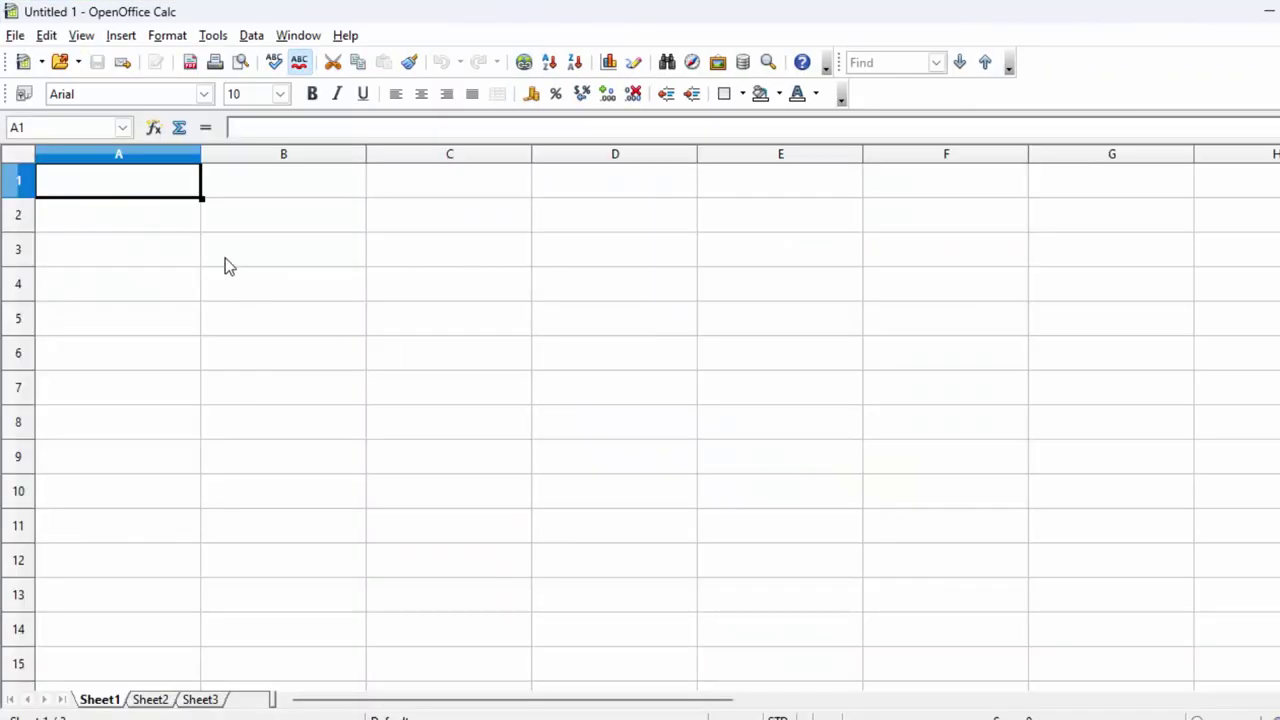
{"action": "left_click", "coordinate": [90, 158]}
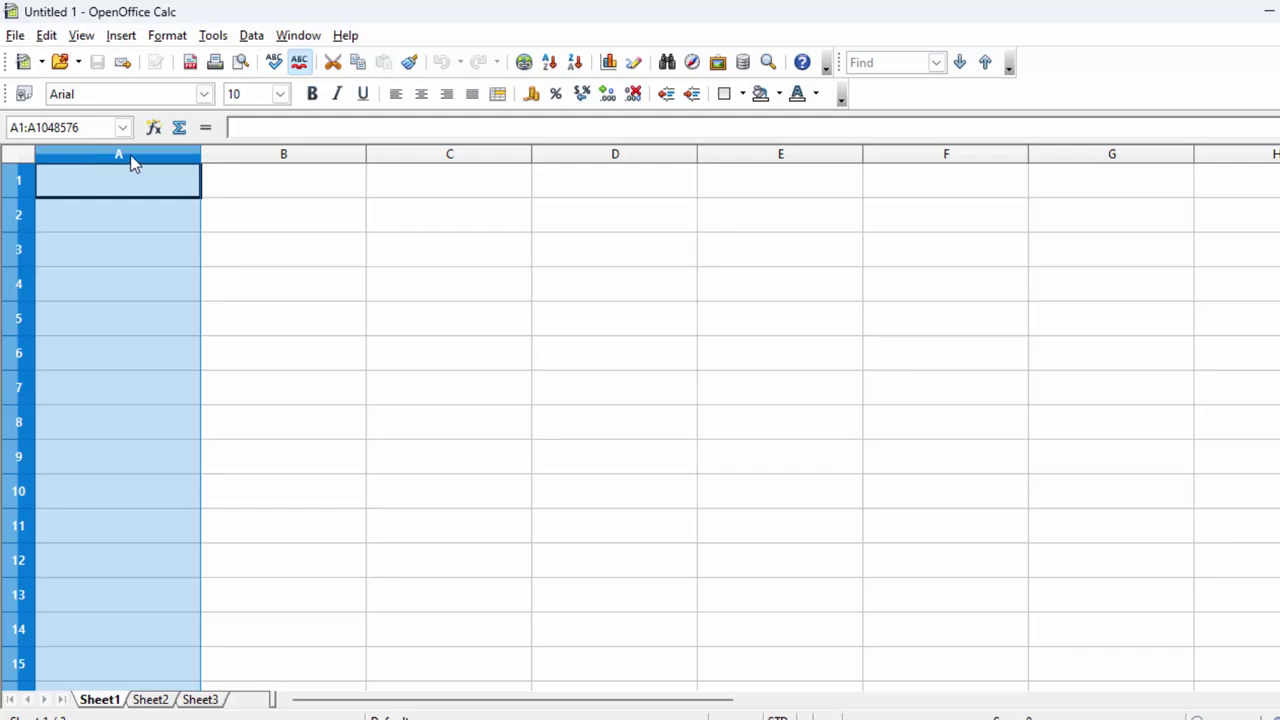
{"action": "left_click", "coordinate": [247, 157]}
{"action": "left_click", "coordinate": [392, 158]}
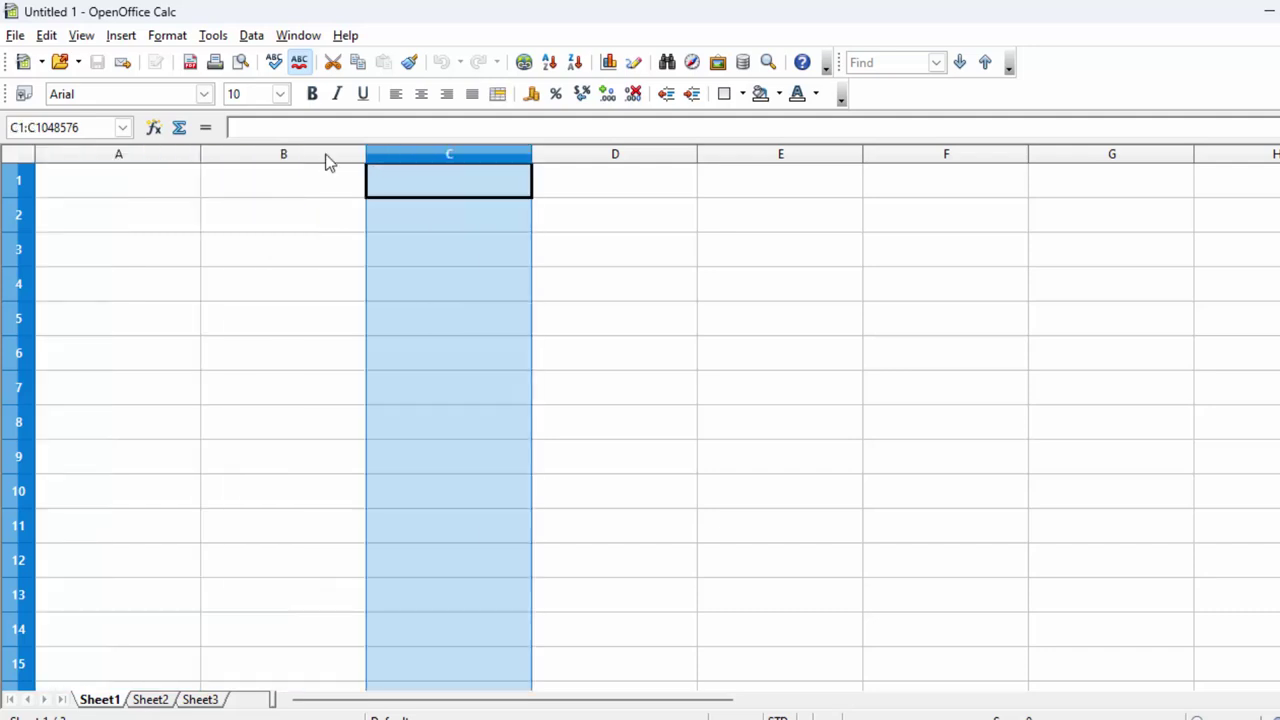
{"action": "left_click", "coordinate": [8, 190]}
{"action": "left_click", "coordinate": [17, 214]}
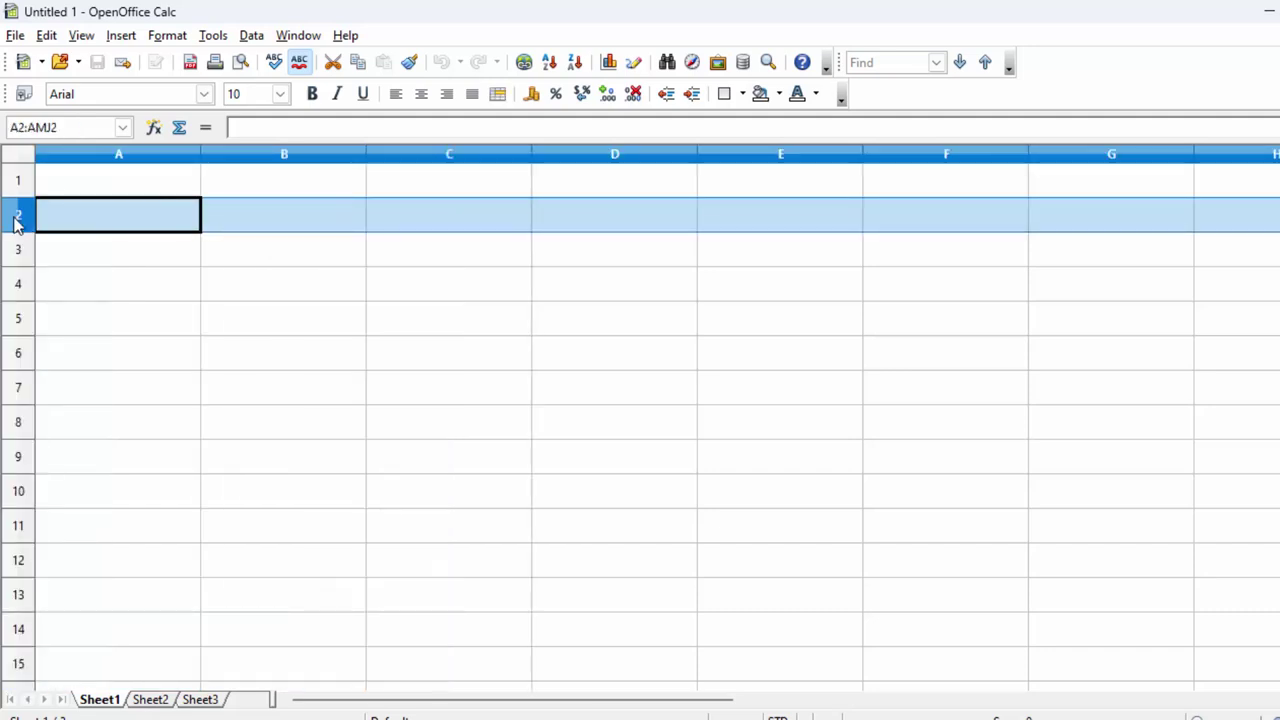
{"action": "right_click", "coordinate": [185, 291]}
{"action": "left_click", "coordinate": [438, 387]}
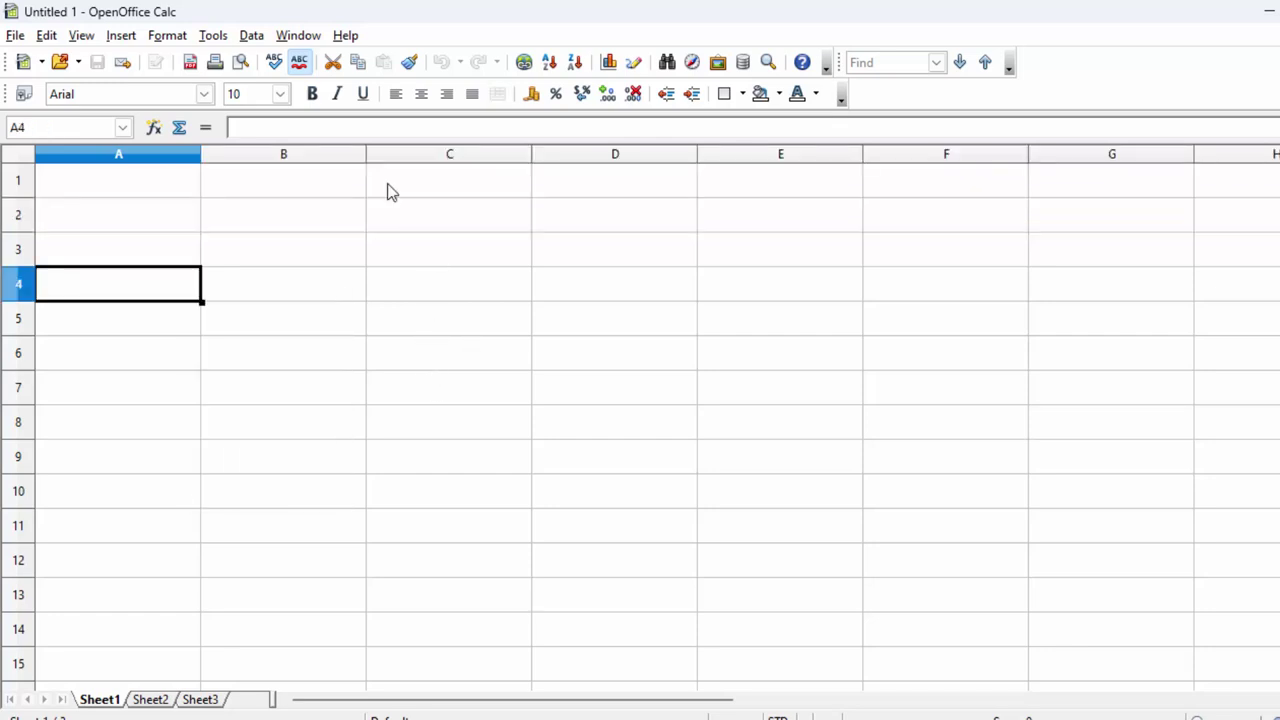
{"action": "left_click", "coordinate": [240, 218]}
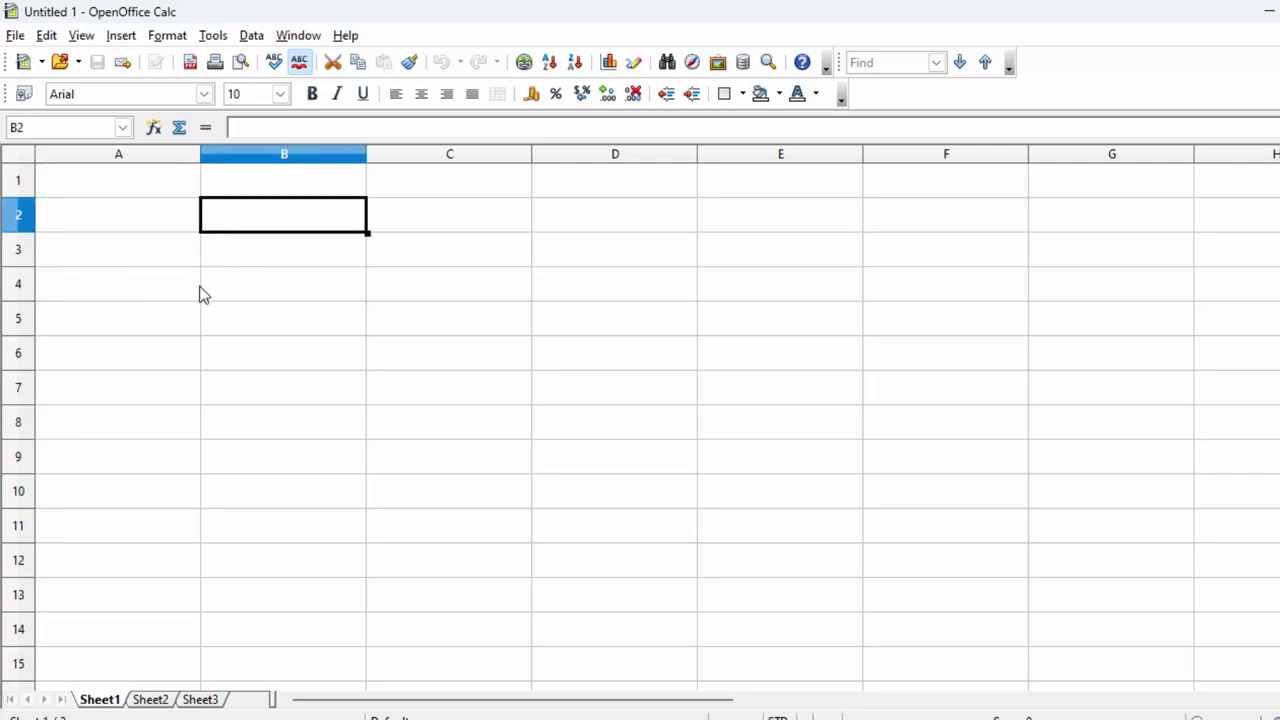
{"action": "left_click", "coordinate": [164, 218]}
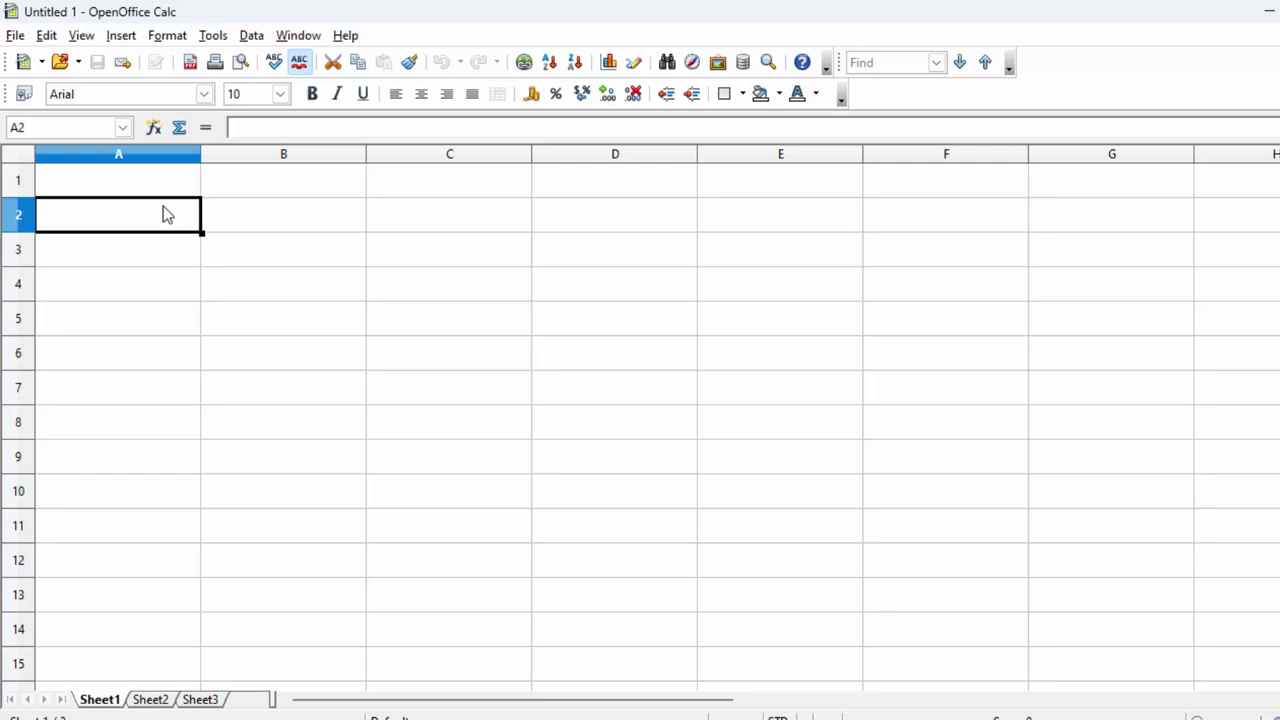
Enter the Roll Number and Name of Students headings in A2 and B2.
{"action": "type", "text": "Roll "}
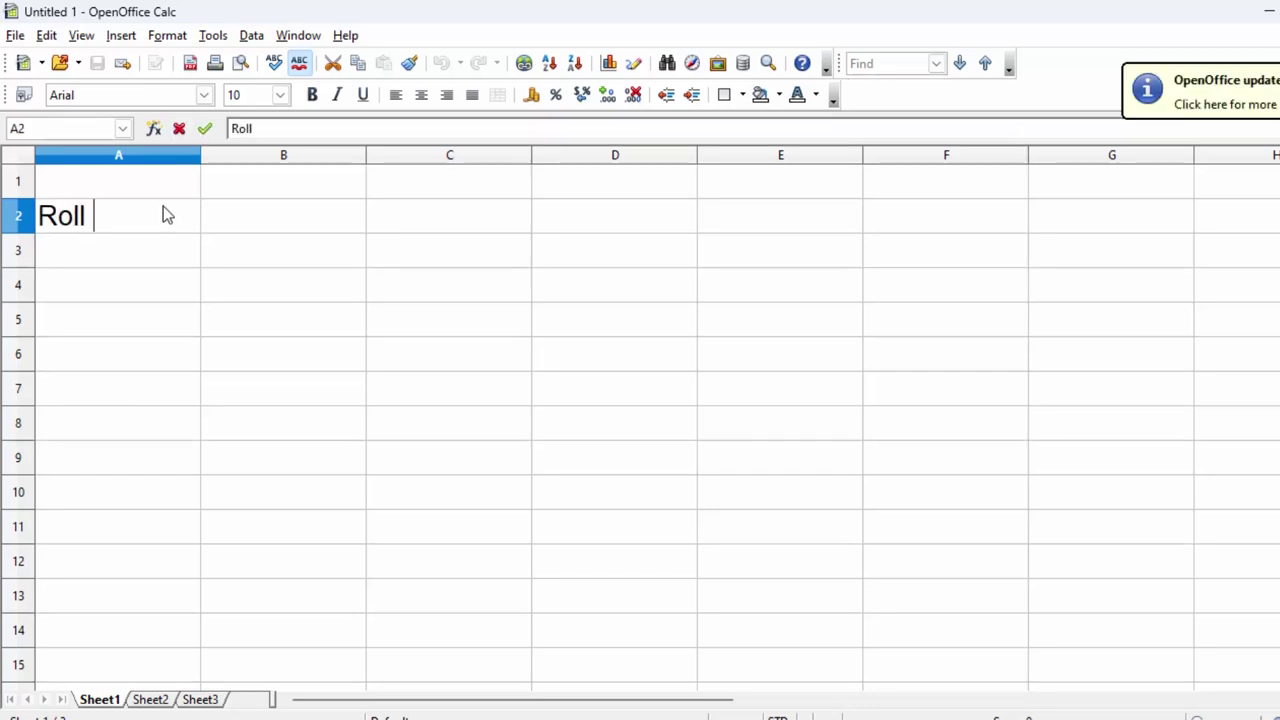
{"action": "type", "text": "Number"}
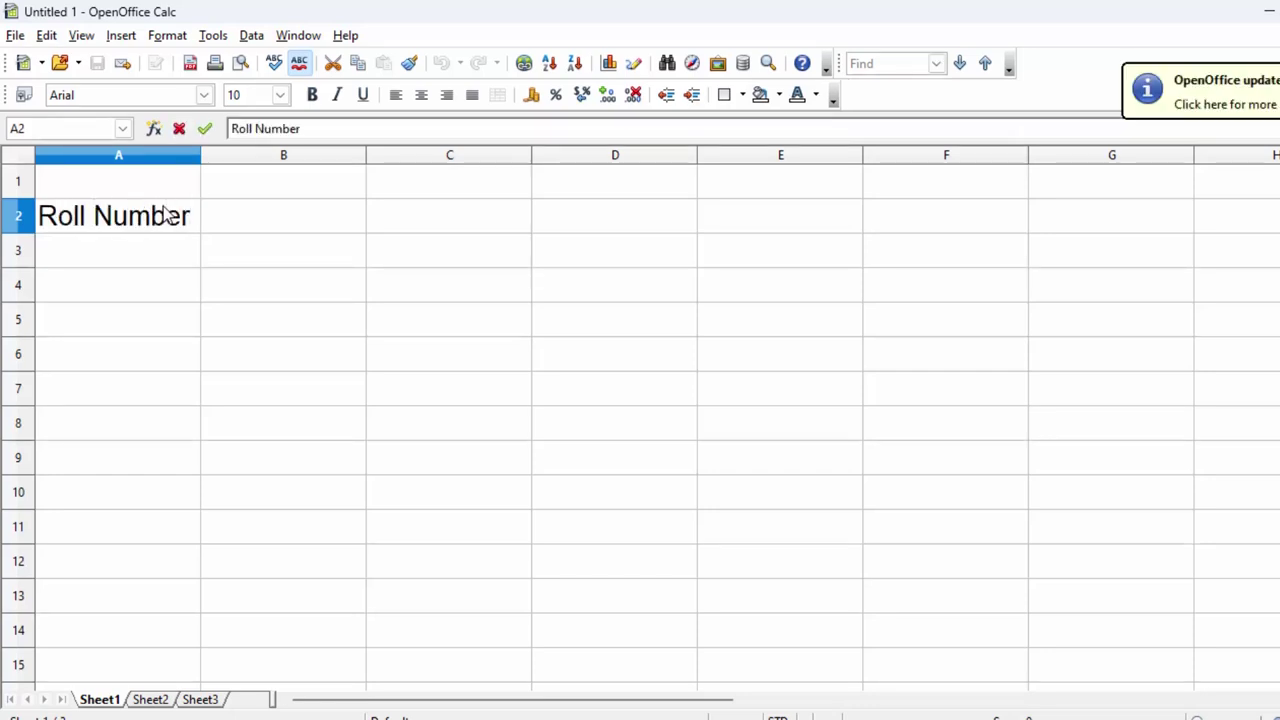
{"action": "key", "text": "Tab"}
{"action": "type", "text": "NaME"}
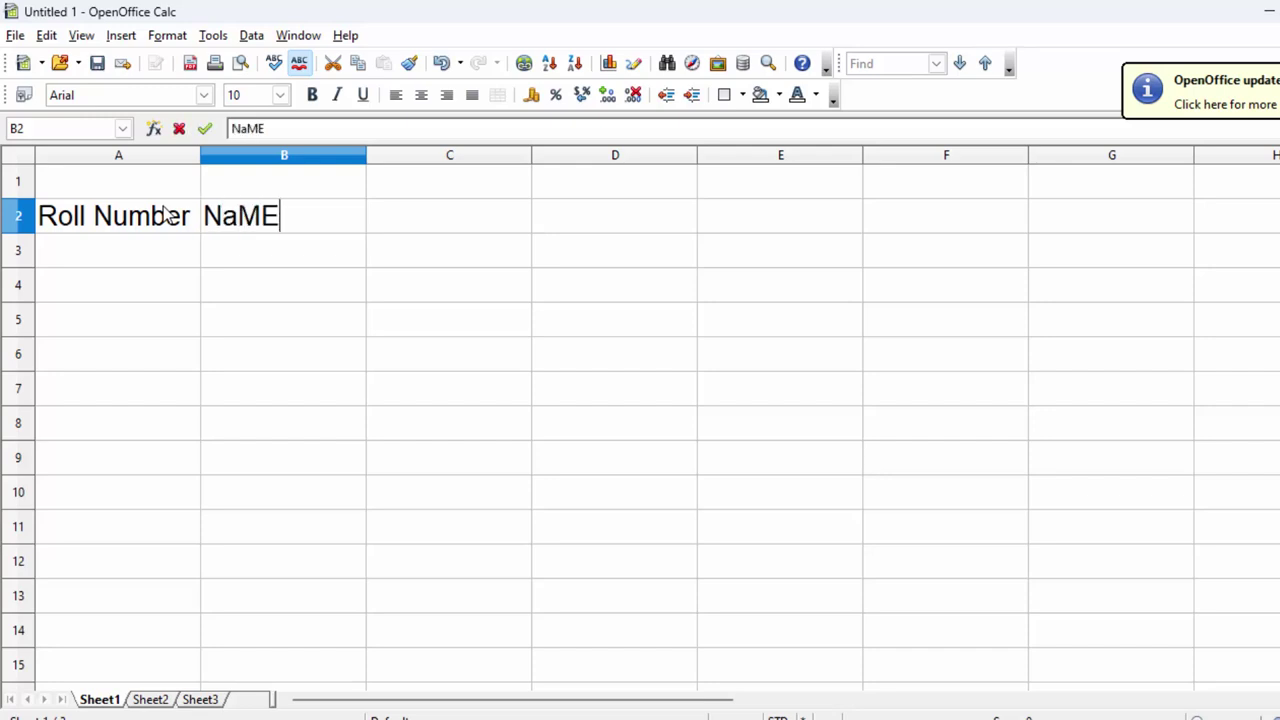
{"action": "type", "text": "\\"}
{"action": "key", "text": "BackSpace"}
{"action": "key", "text": "BackSpace"}
{"action": "key", "text": "BackSpace"}
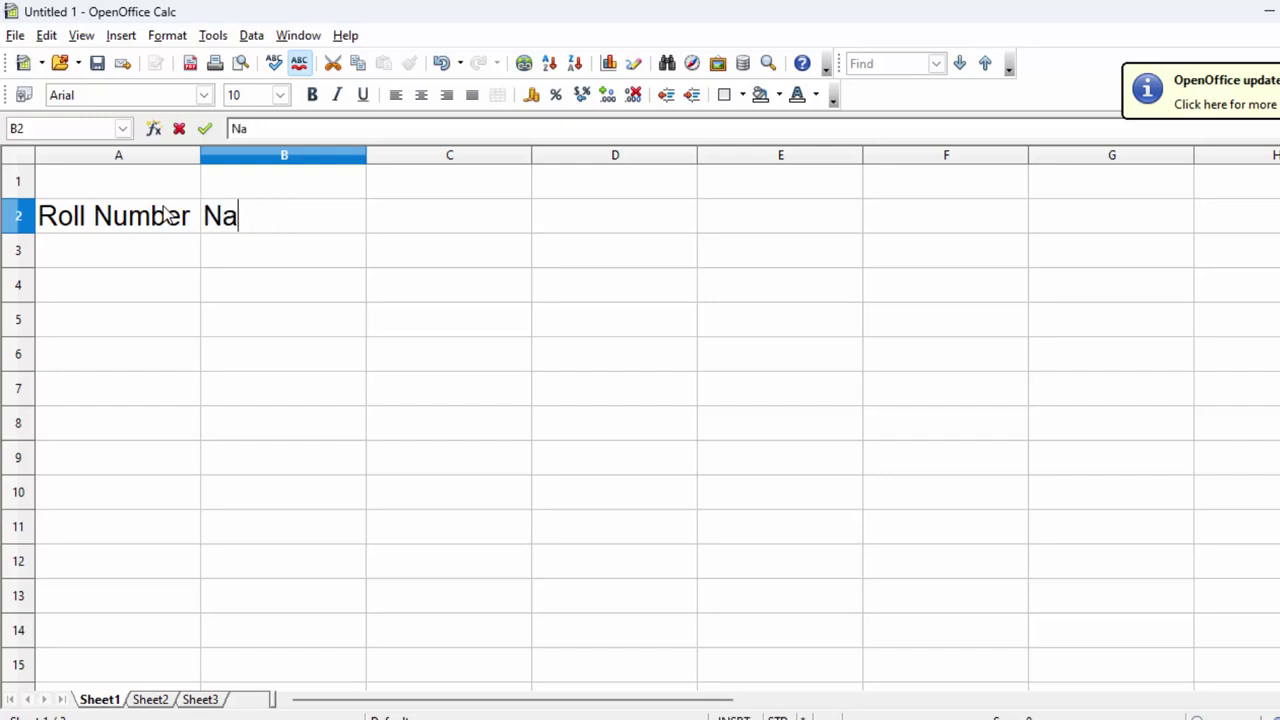
{"action": "type", "text": "ME"}
{"action": "key", "text": "BackSpace"}
{"action": "key", "text": "BackSpace"}
{"action": "key", "text": "BackSpace"}
{"action": "type", "text": "me o"}
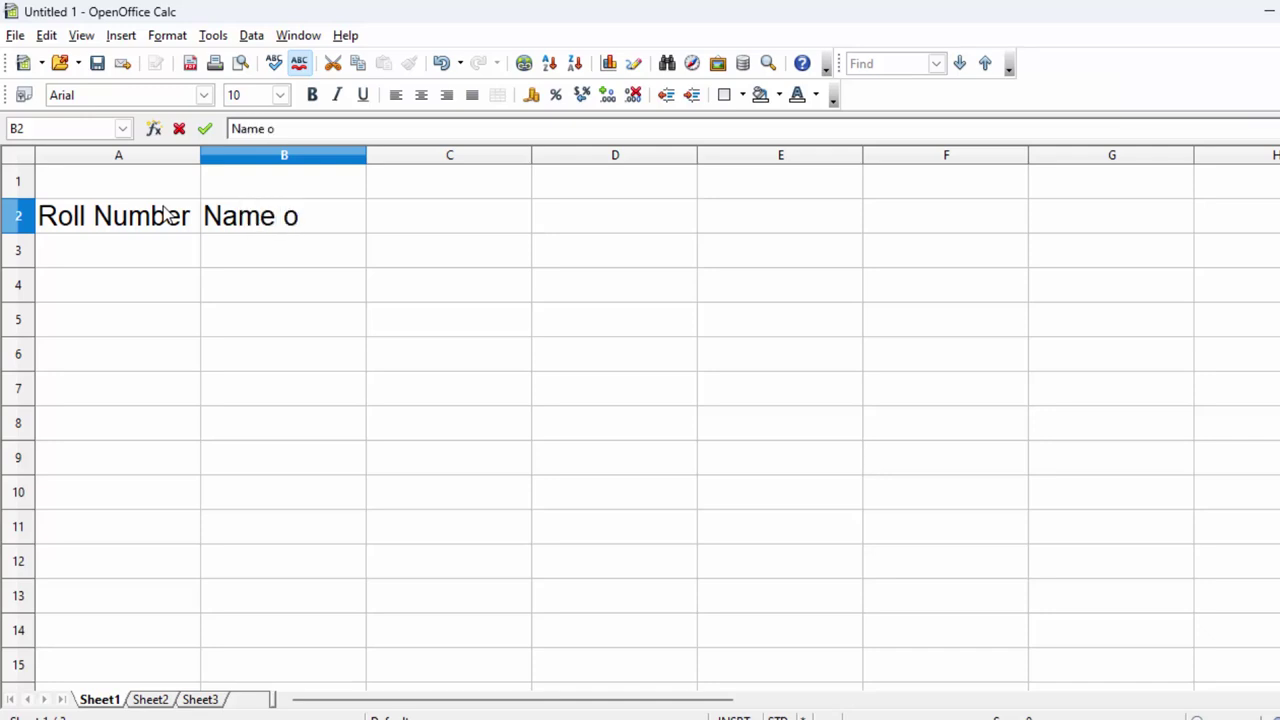
{"action": "type", "text": "f Studen"}
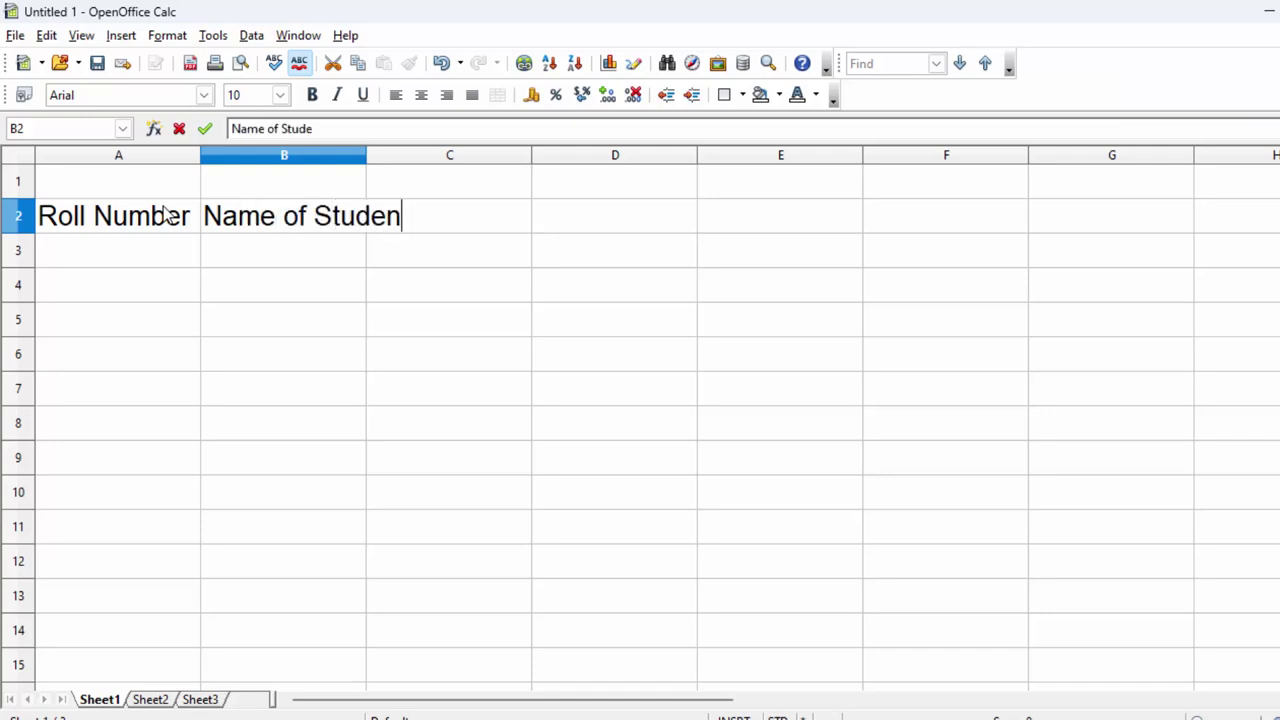
{"action": "type", "text": "ts"}
{"action": "left_click", "coordinate": [194, 322]}
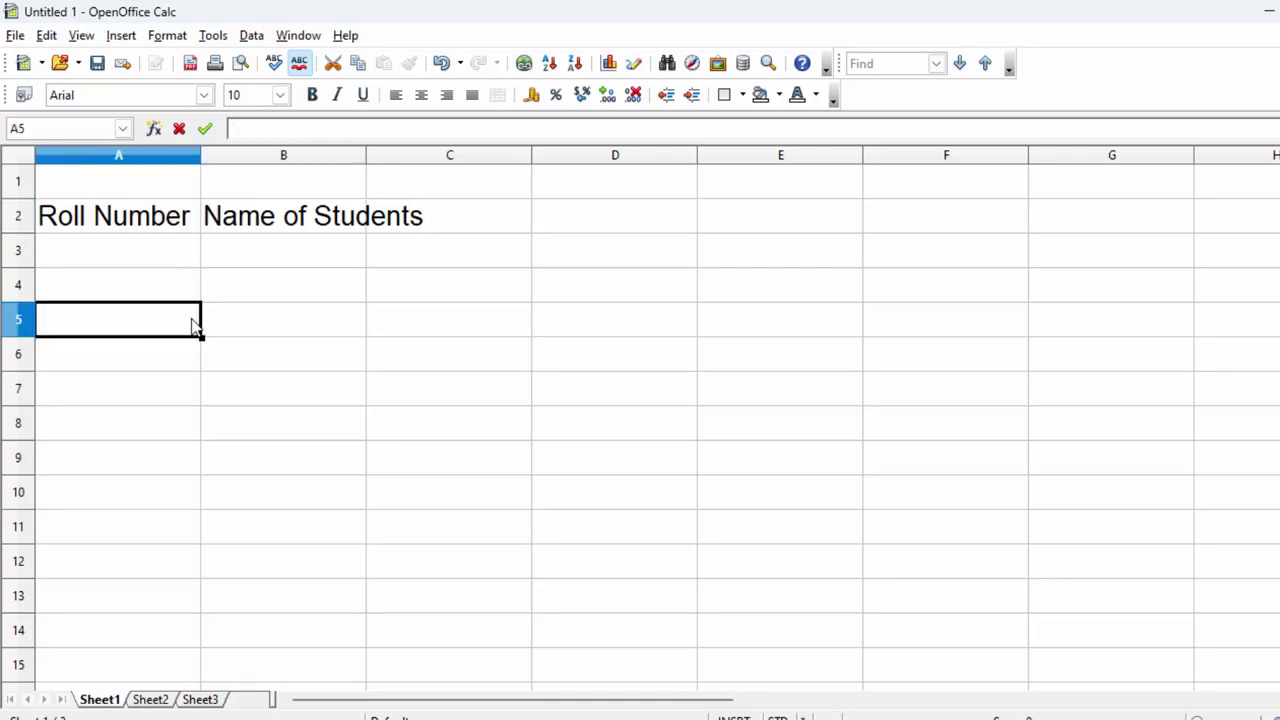
Enter Sub1 and Sub2 in C2:D2 and extend the series to Sub5 in G2.
{"action": "left_click", "coordinate": [143, 249]}
{"action": "left_click", "coordinate": [430, 226]}
{"action": "type", "text": "S"}
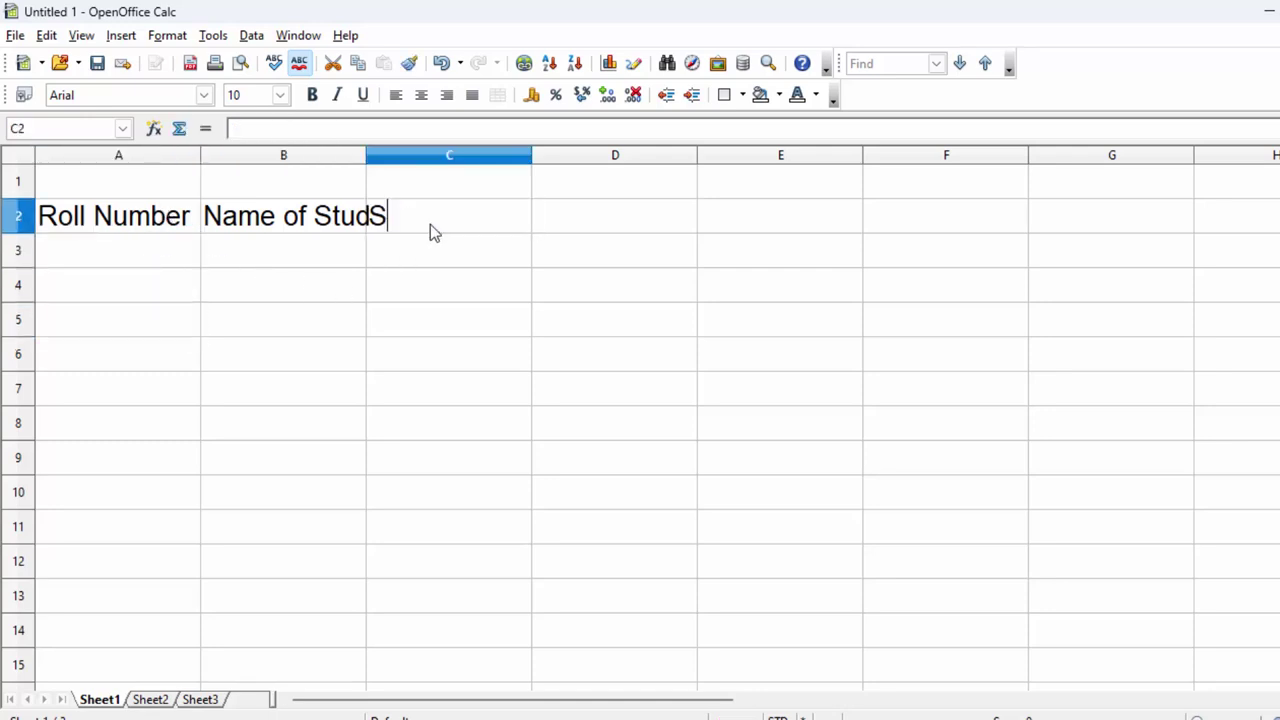
{"action": "type", "text": "ub1"}
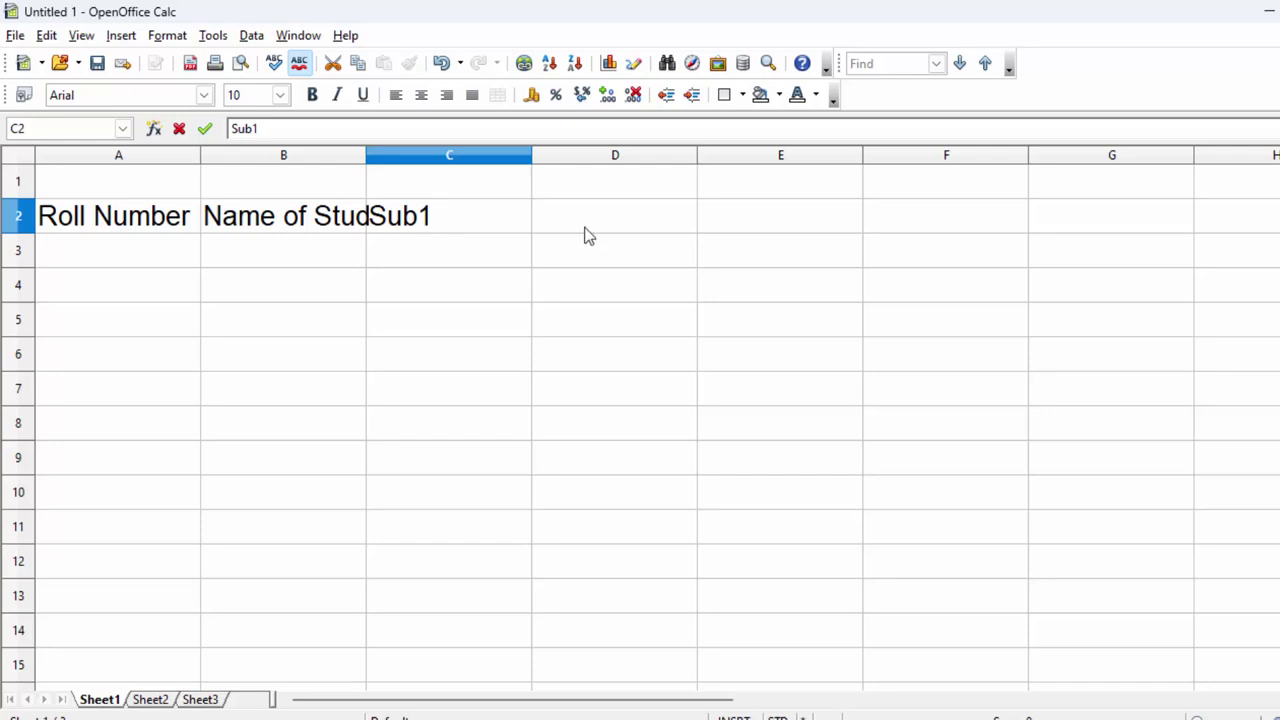
{"action": "left_click", "coordinate": [556, 229]}
{"action": "type", "text": "Sub2"}
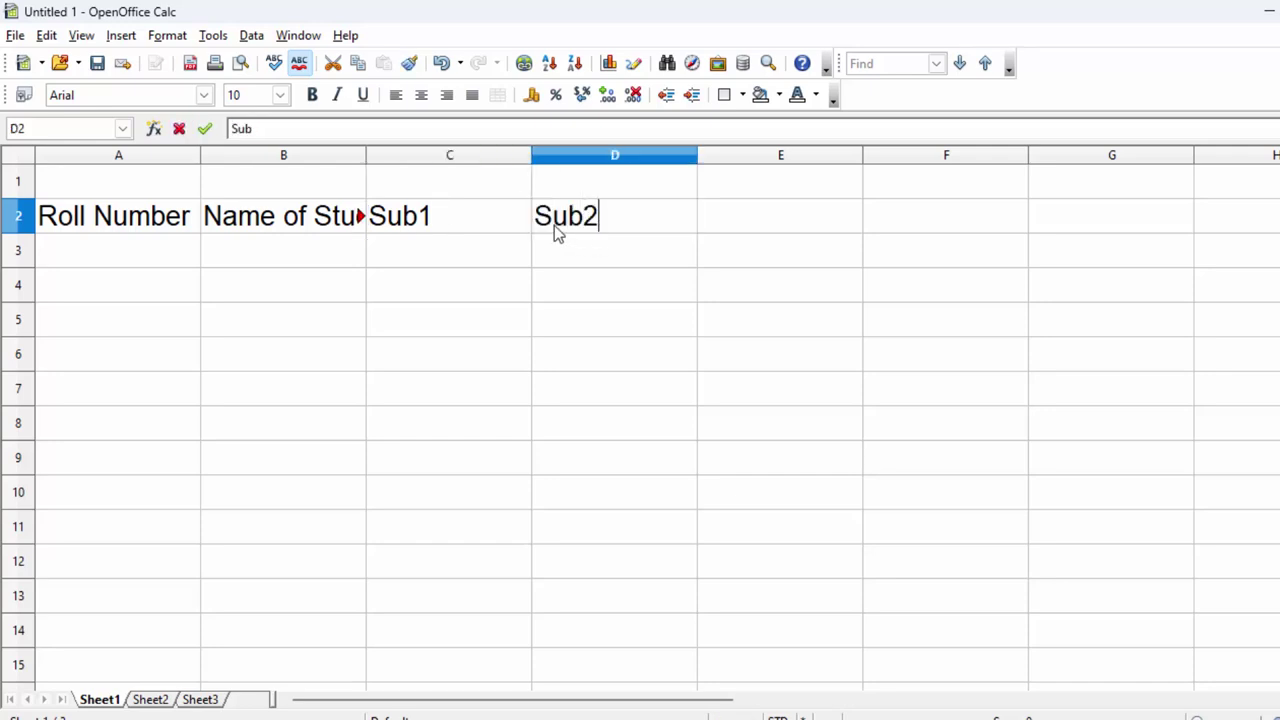
{"action": "left_click", "coordinate": [510, 220]}
{"action": "left_click_drag", "start_coordinate": [510, 220], "coordinate": [556, 226]}
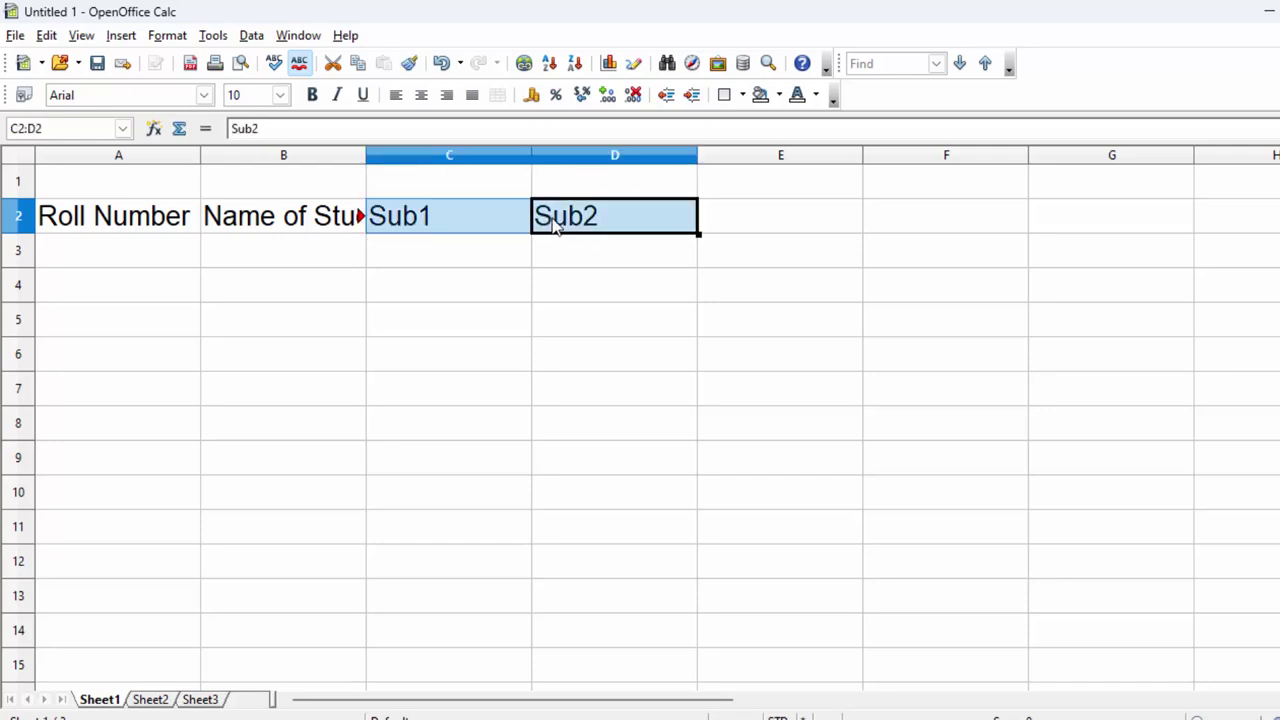
{"action": "left_click_drag", "start_coordinate": [787, 238], "coordinate": [992, 258]}
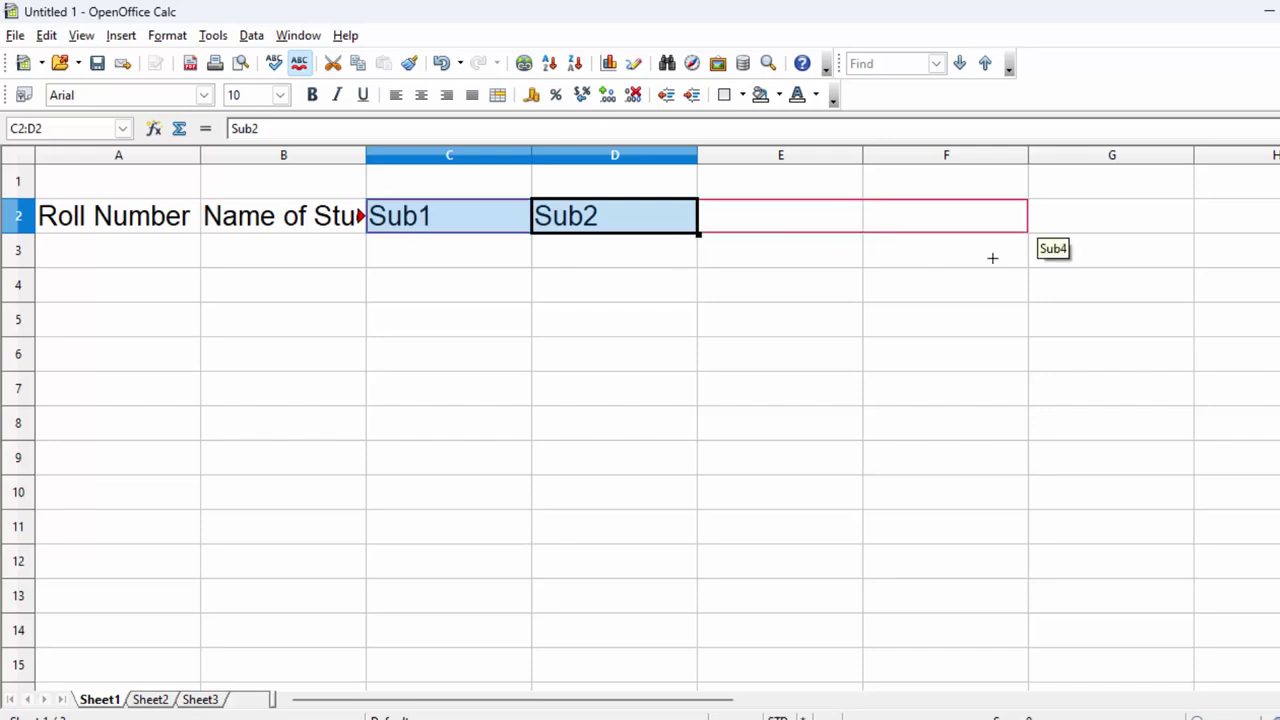
{"action": "left_click_drag", "start_coordinate": [1123, 253], "coordinate": [1143, 246]}
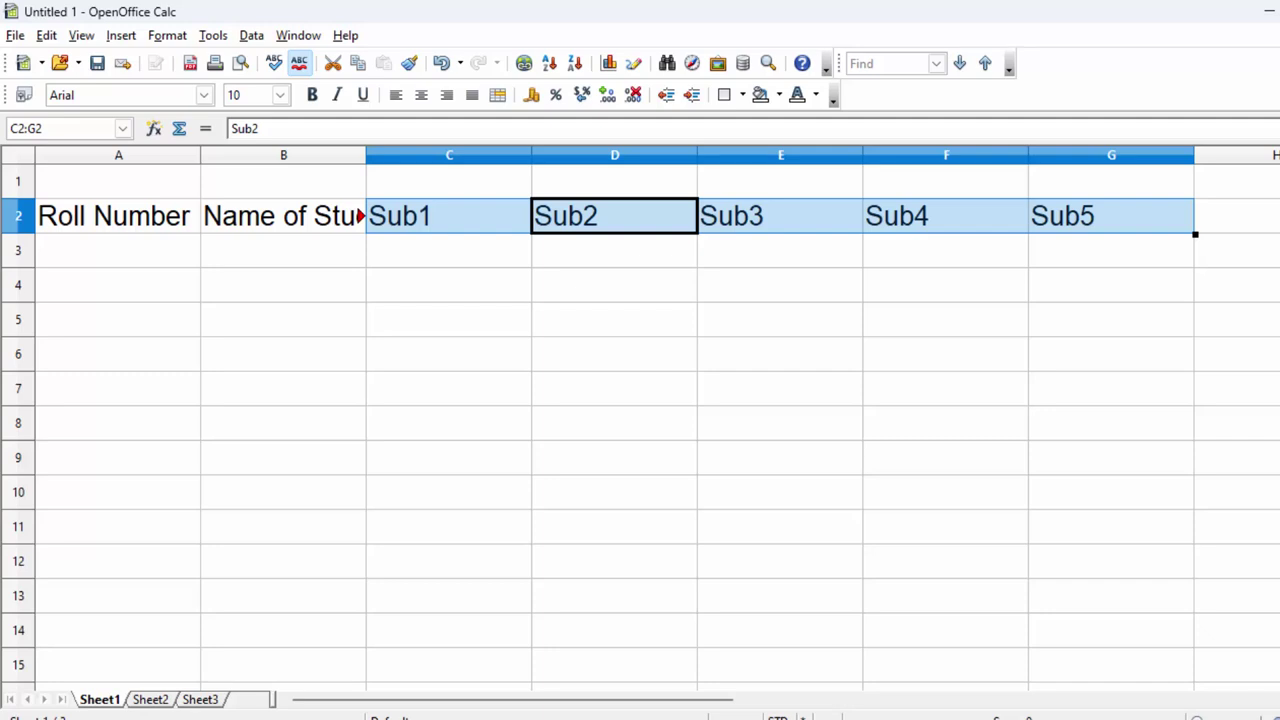
{"action": "scroll", "coordinate": [954, 663], "scroll_direction": "down", "scroll_amount": 3, "text": "ctrl"}
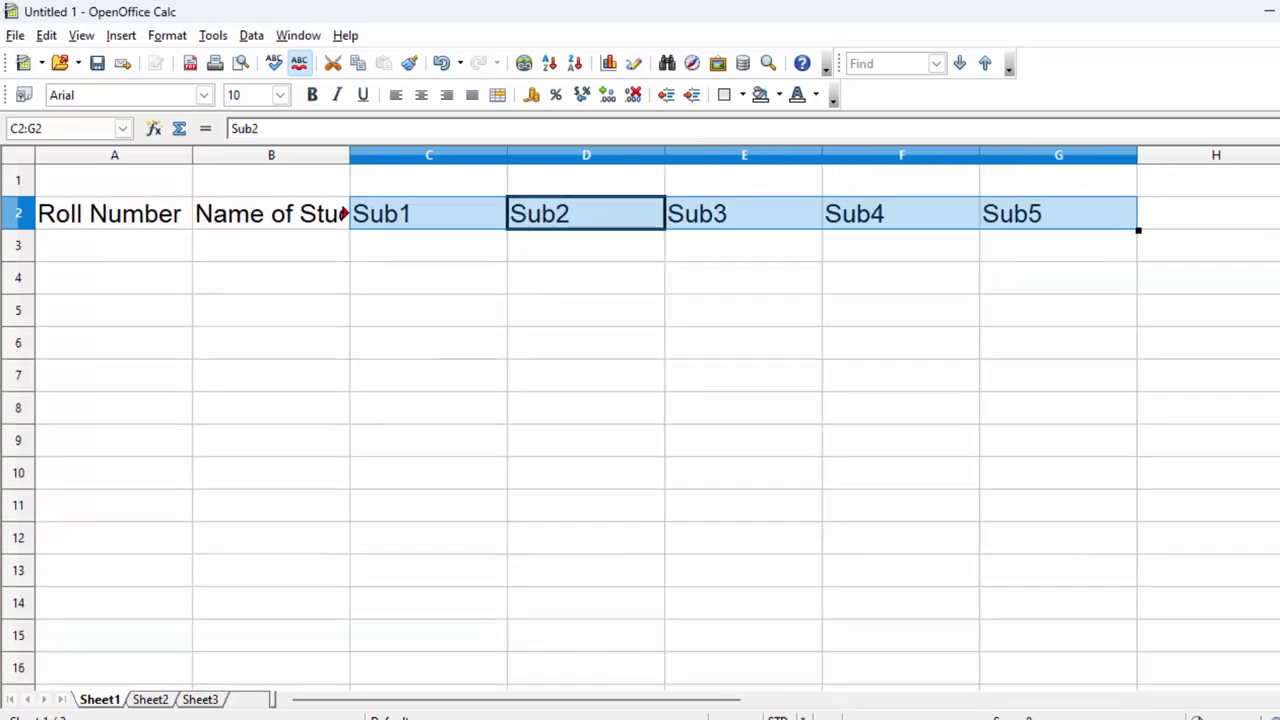
Widen column B and enter the Total_Marks heading in H2.
{"action": "left_click", "coordinate": [205, 430]}
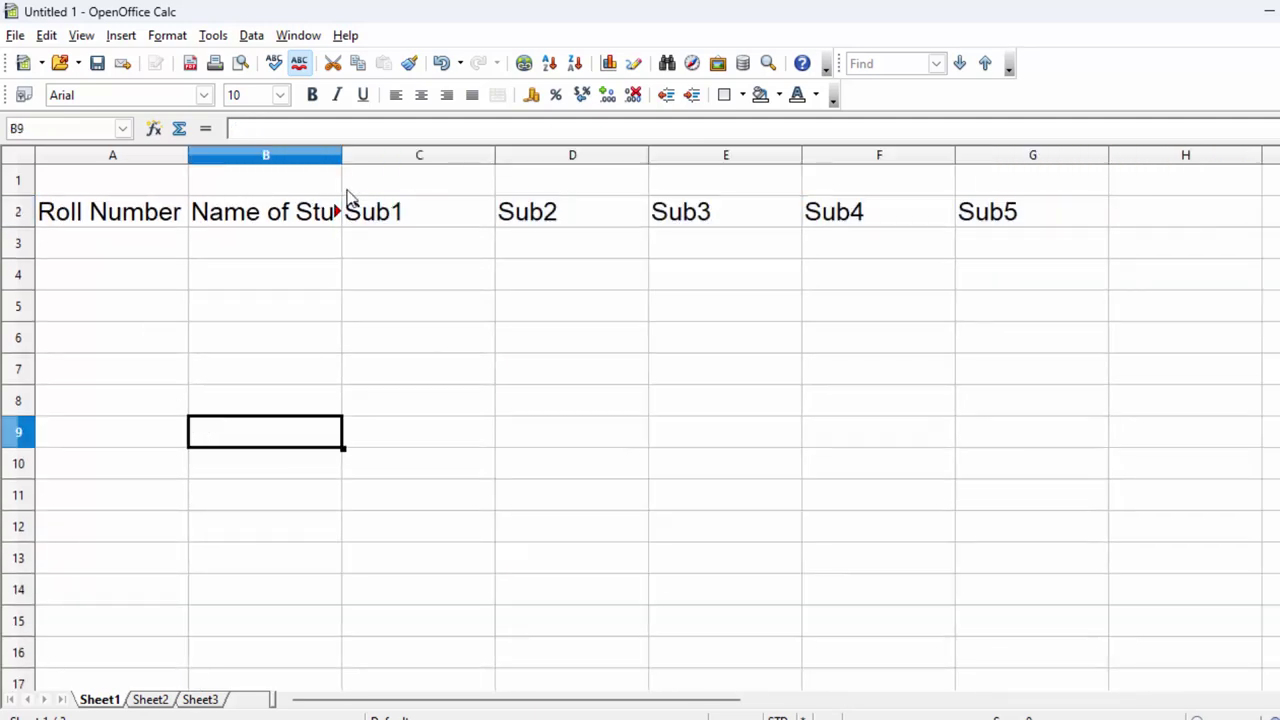
{"action": "left_click_drag", "start_coordinate": [343, 156], "coordinate": [413, 156]}
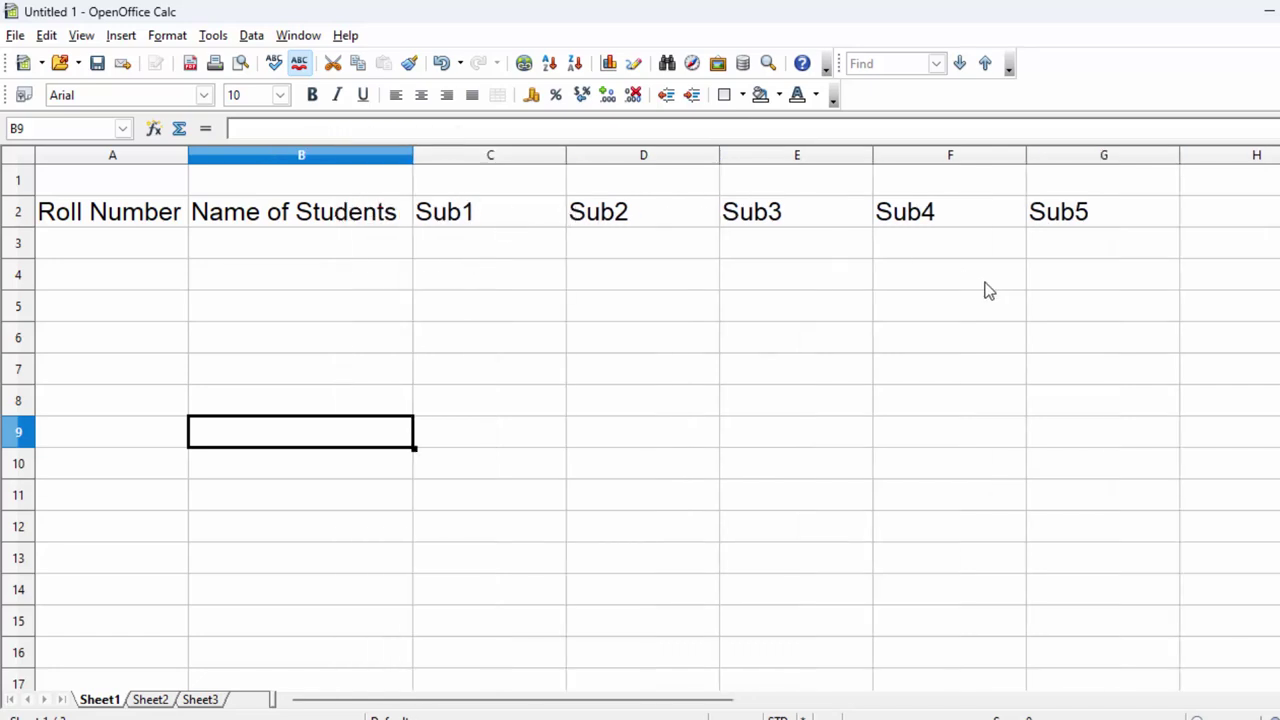
{"action": "left_click", "coordinate": [1187, 222]}
{"action": "type", "text": "Tot"}
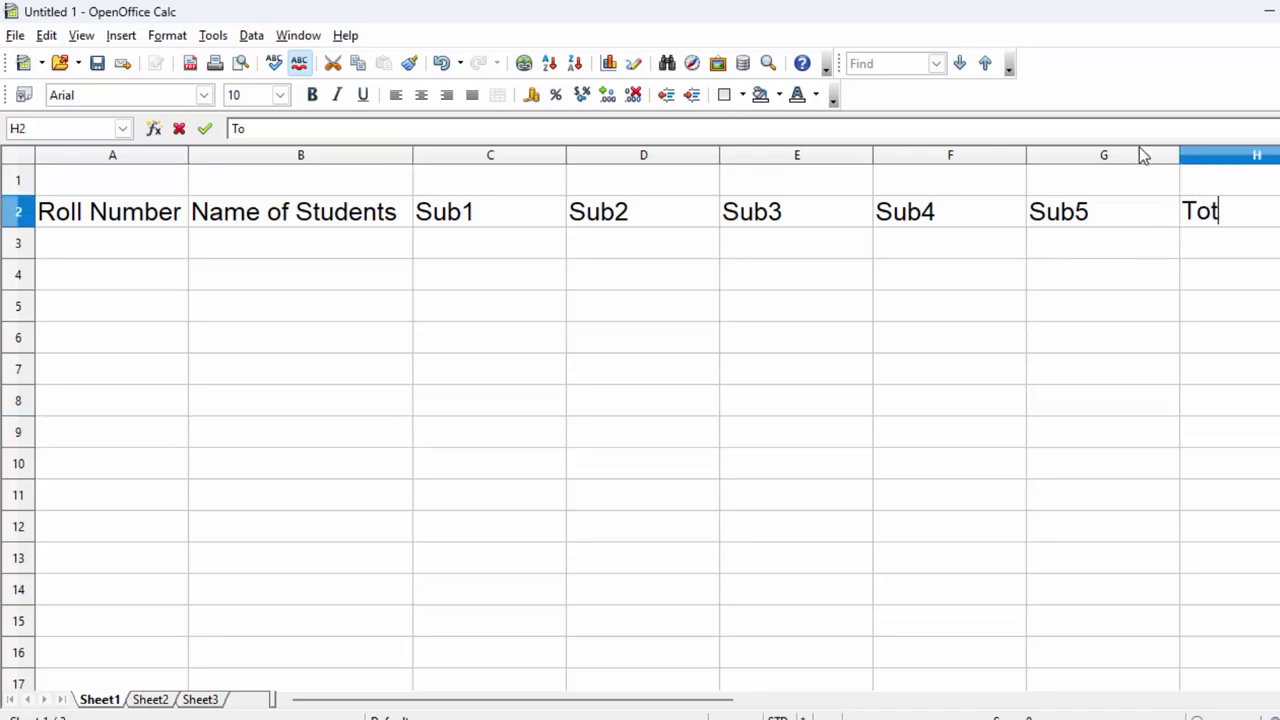
{"action": "type", "text": "al_Marl"}
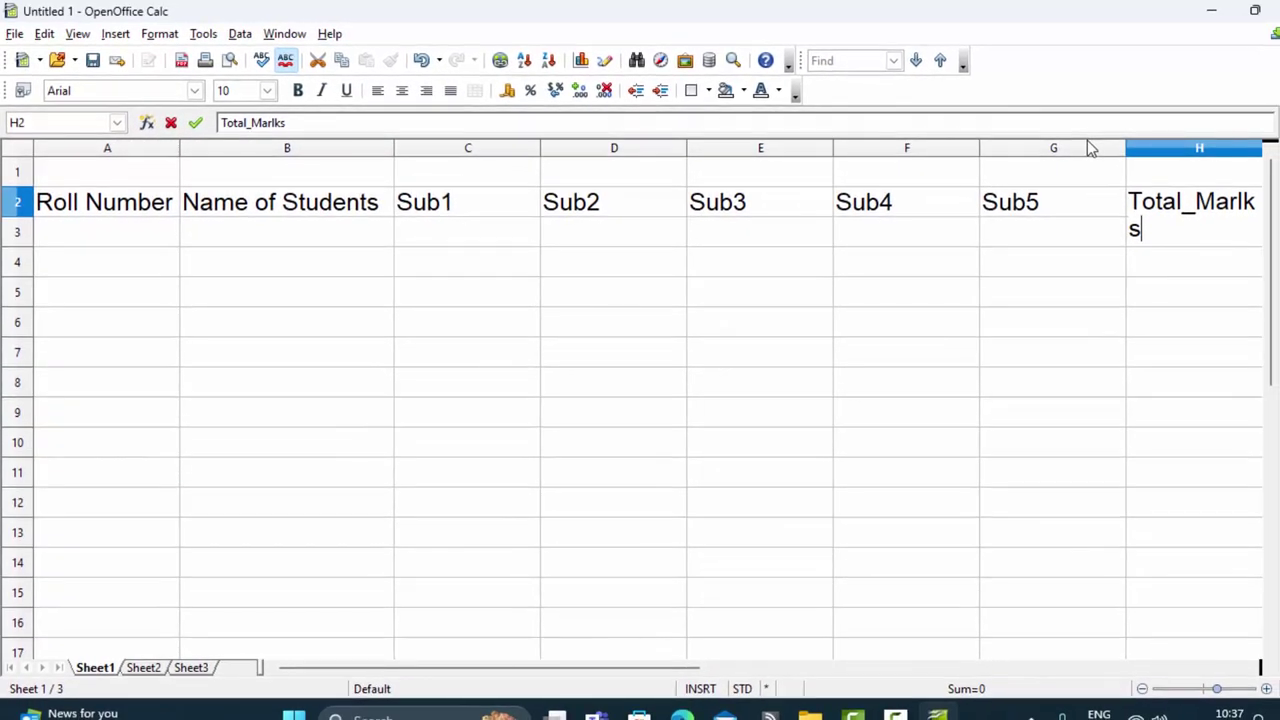
{"action": "type", "text": "ks"}
{"action": "key", "text": "BackSpace"}
{"action": "key", "text": "BackSpace"}
{"action": "type", "text": "s"}
{"action": "left_click", "coordinate": [1089, 320]}
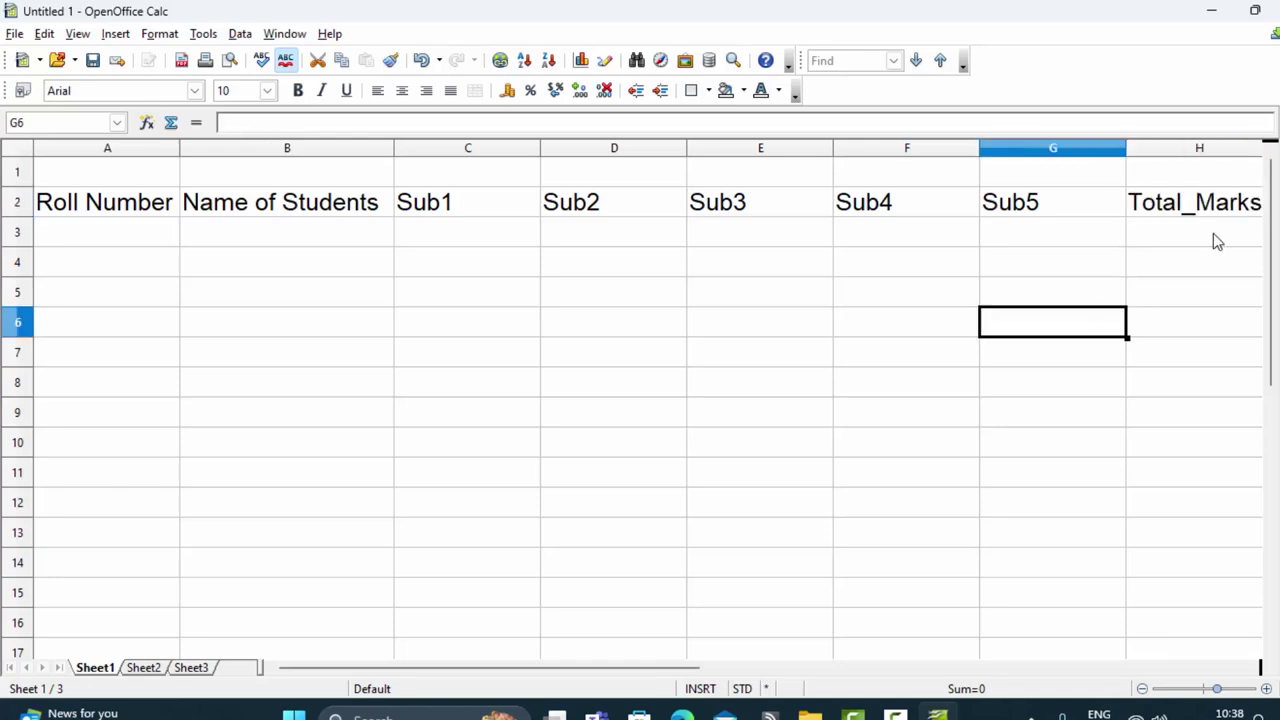
Narrow columns G, F, E, D and C to fit the subject headings.
{"action": "left_click_drag", "start_coordinate": [1126, 151], "coordinate": [1076, 151]}
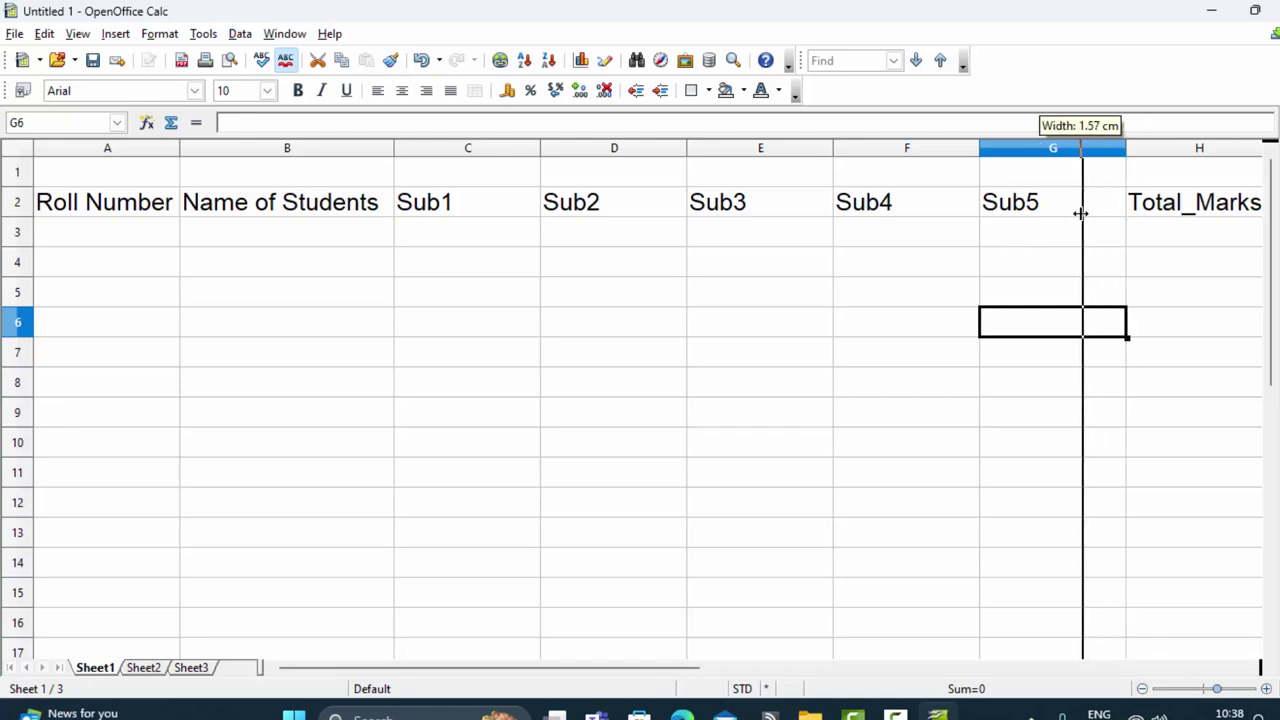
{"action": "left_click_drag", "start_coordinate": [979, 148], "coordinate": [918, 148]}
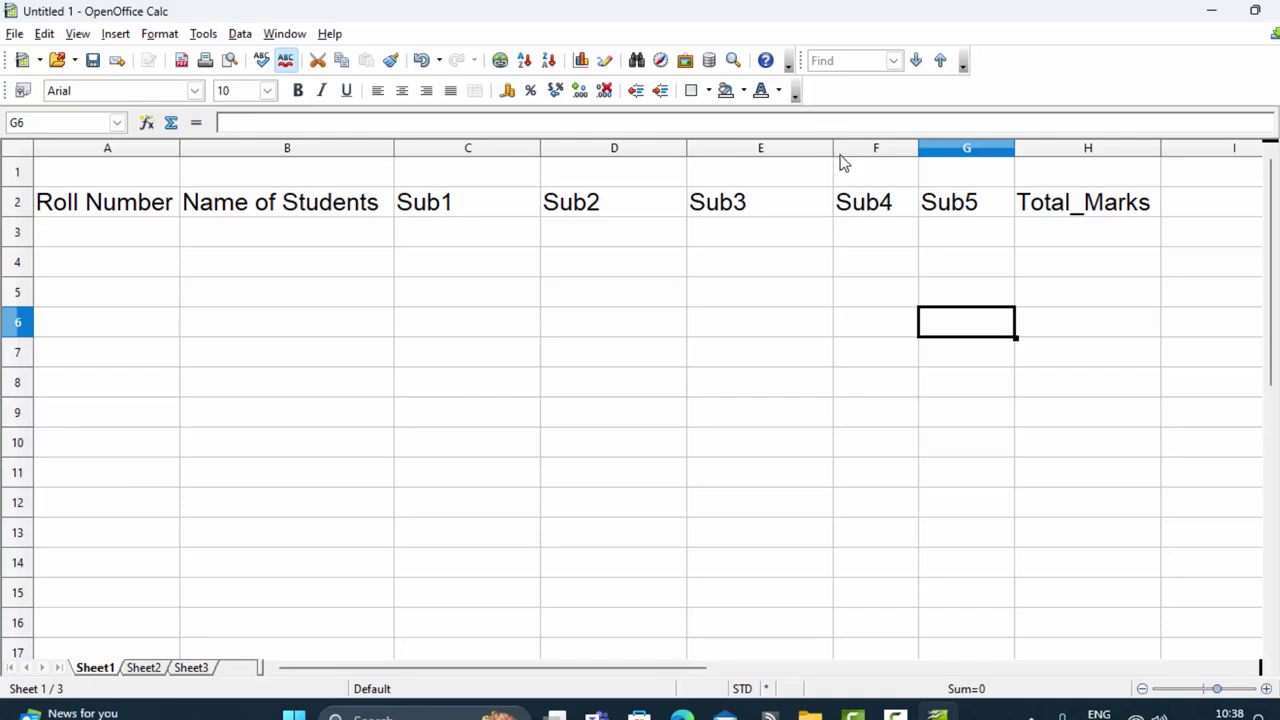
{"action": "left_click_drag", "start_coordinate": [831, 154], "coordinate": [771, 154]}
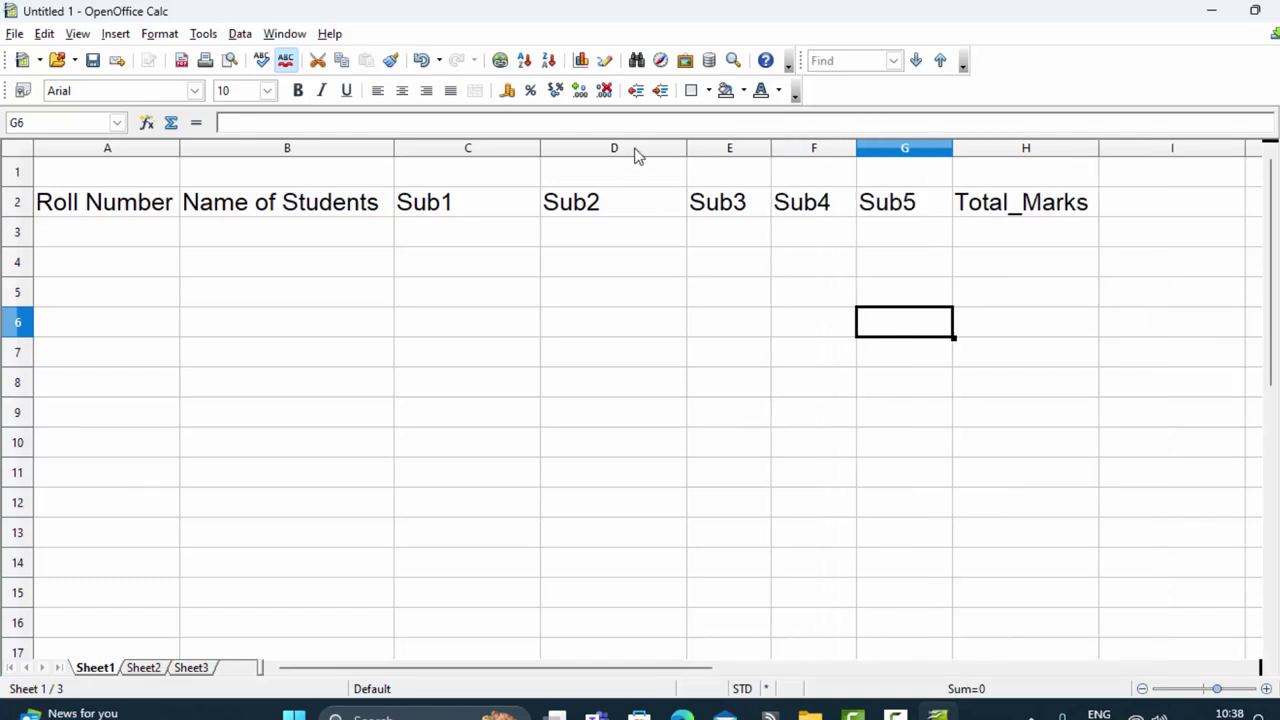
{"action": "left_click_drag", "start_coordinate": [689, 147], "coordinate": [626, 148]}
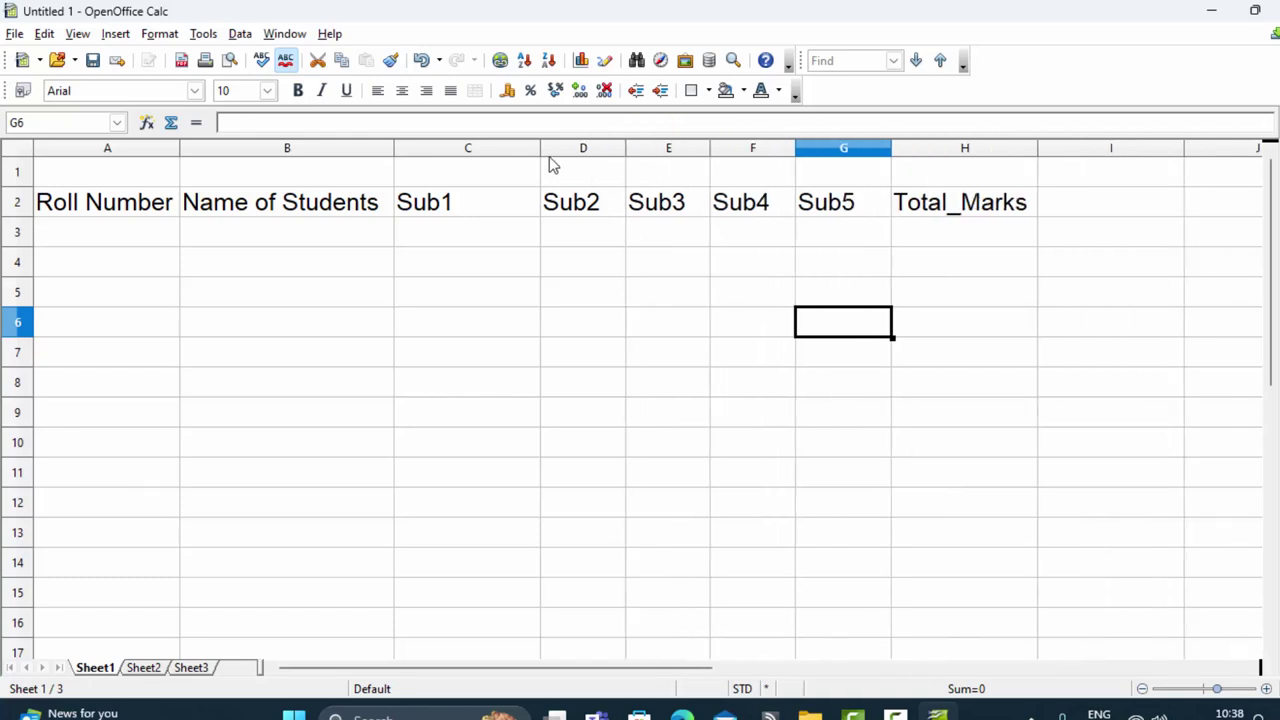
{"action": "left_click_drag", "start_coordinate": [541, 150], "coordinate": [486, 150]}
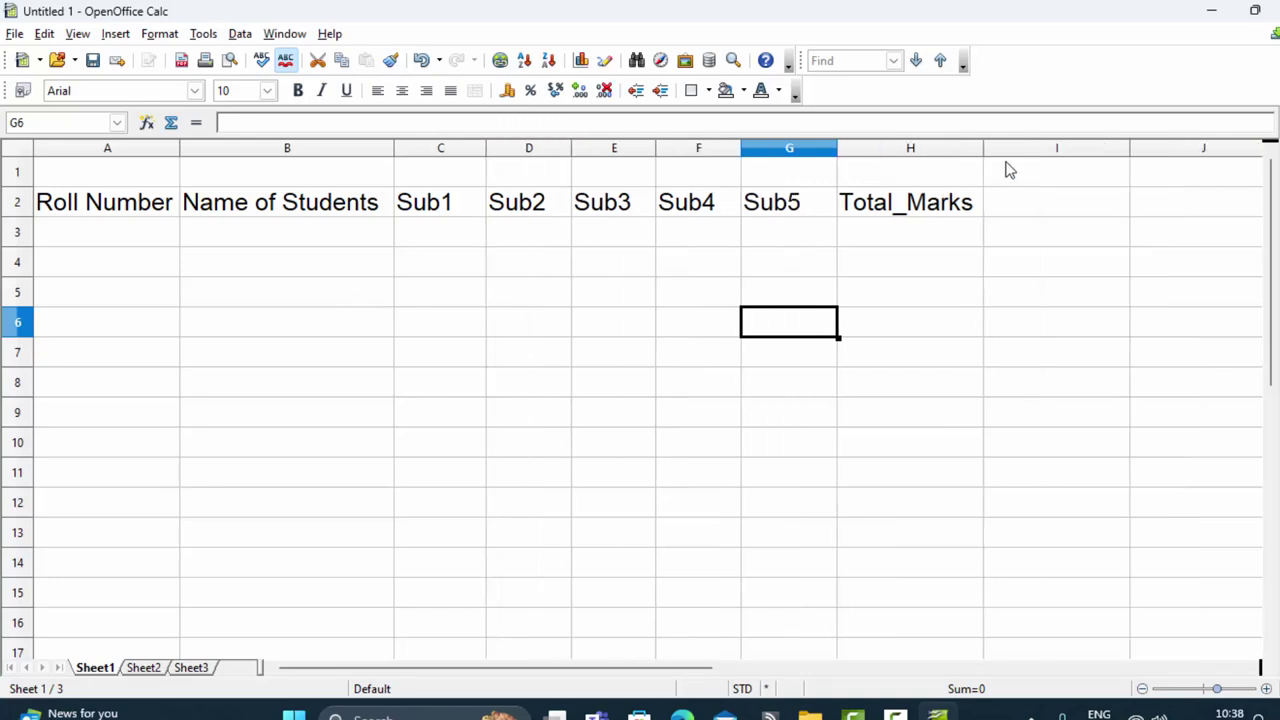
Add the Average heading in I2.
{"action": "left_click", "coordinate": [1000, 206]}
{"action": "type", "text": "A"}
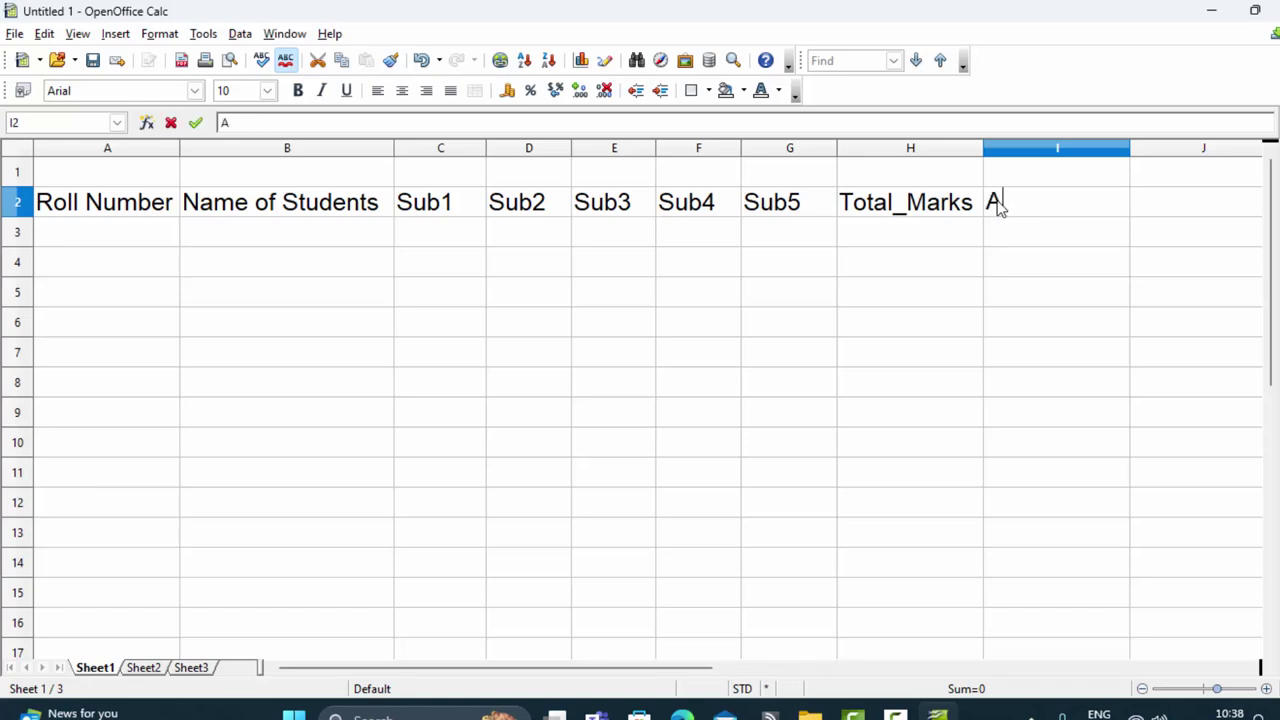
{"action": "type", "text": "verage"}
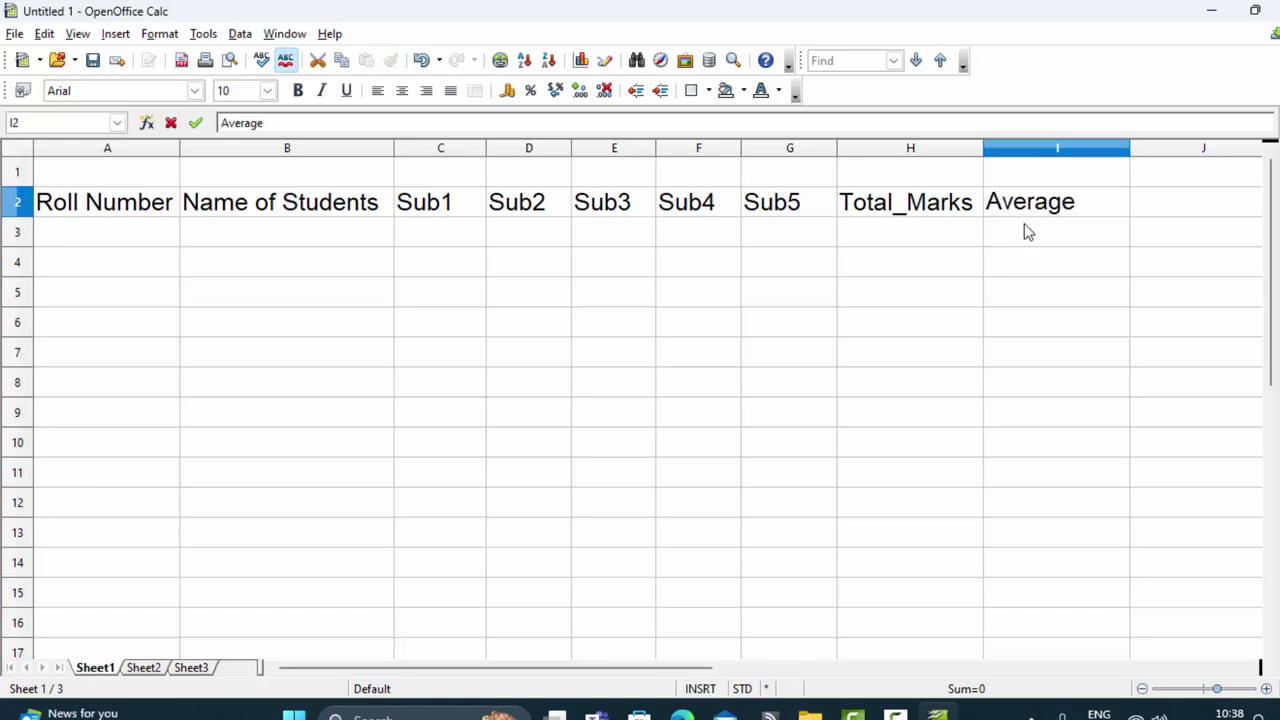
{"action": "left_click", "coordinate": [1034, 262]}
Fill roll numbers 1 through 9 down A3:A11, then select the name cells B3:B11.
{"action": "left_click", "coordinate": [105, 238]}
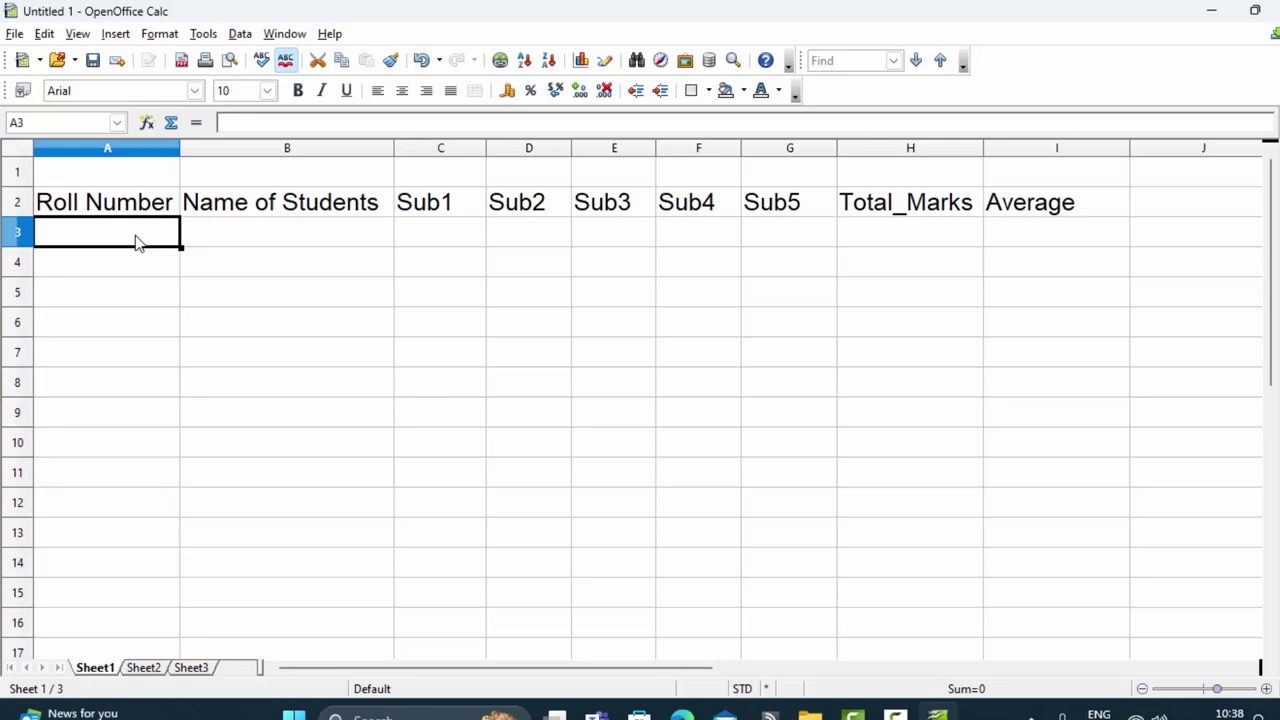
{"action": "type", "text": "1"}
{"action": "key", "text": "Return"}
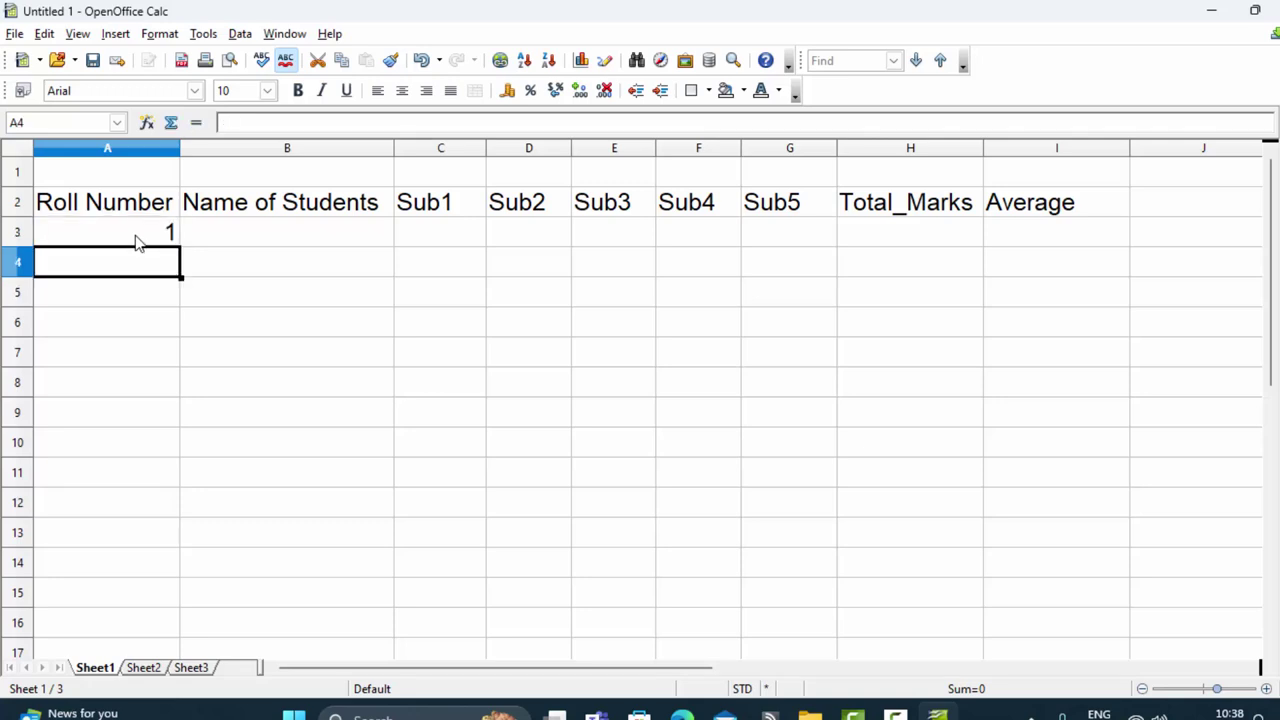
{"action": "type", "text": "2"}
{"action": "mouse_move", "coordinate": [105, 235]}
{"action": "left_mouse_down"}
{"action": "mouse_move", "coordinate": [172, 280]}
{"action": "mouse_move", "coordinate": [165, 486]}
{"action": "left_mouse_up"}
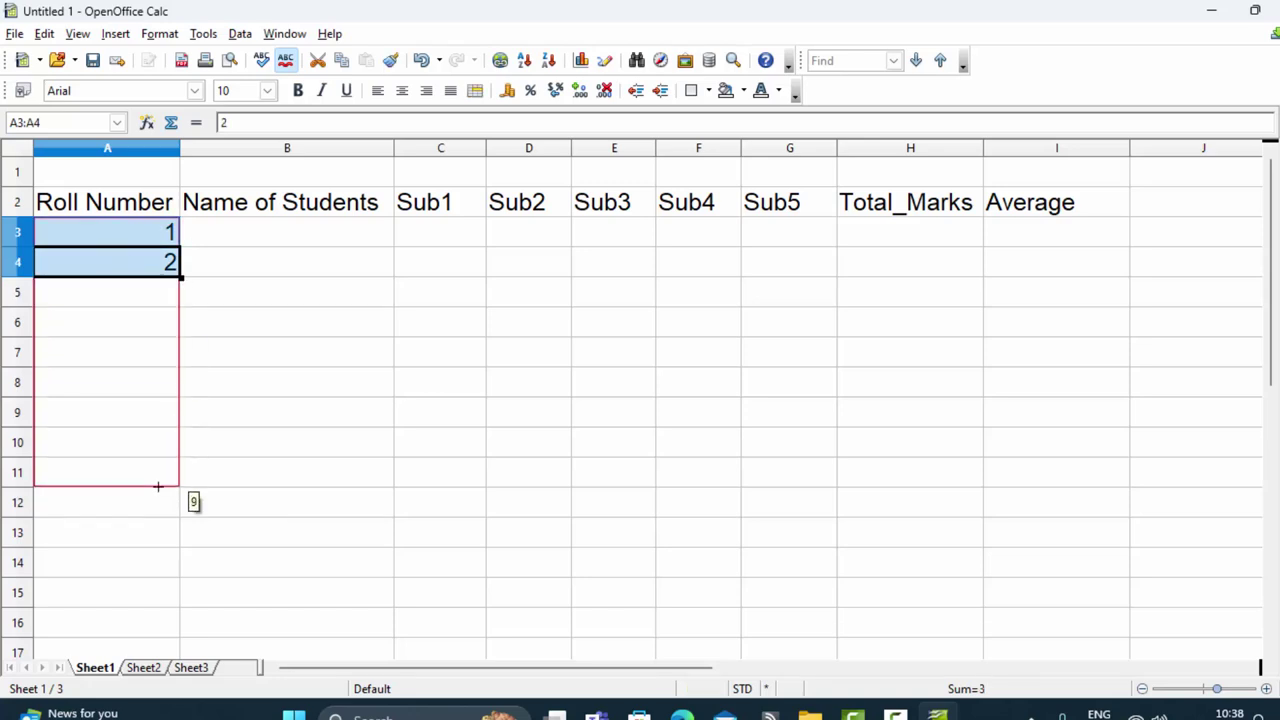
{"action": "left_click_drag", "start_coordinate": [264, 238], "coordinate": [266, 470]}
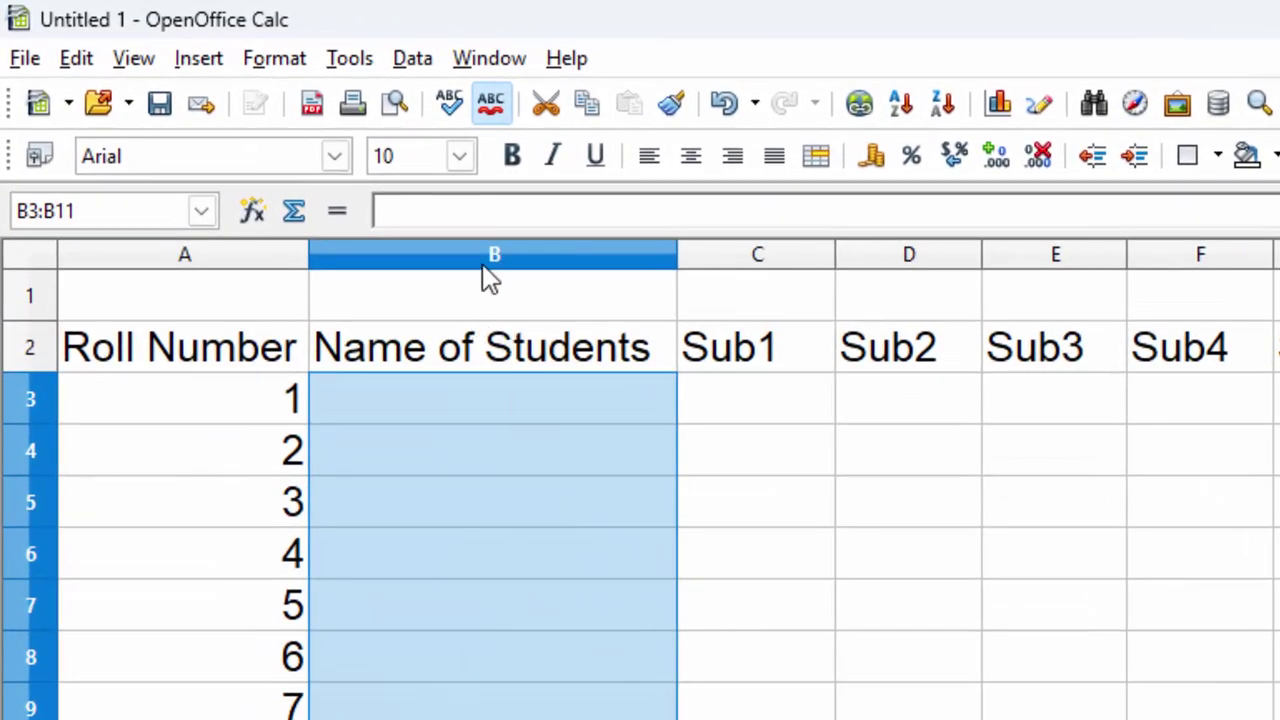
Give B3:B11 a Data > Validity List rule with the nine student names, one per line.
{"action": "left_click", "coordinate": [414, 60]}
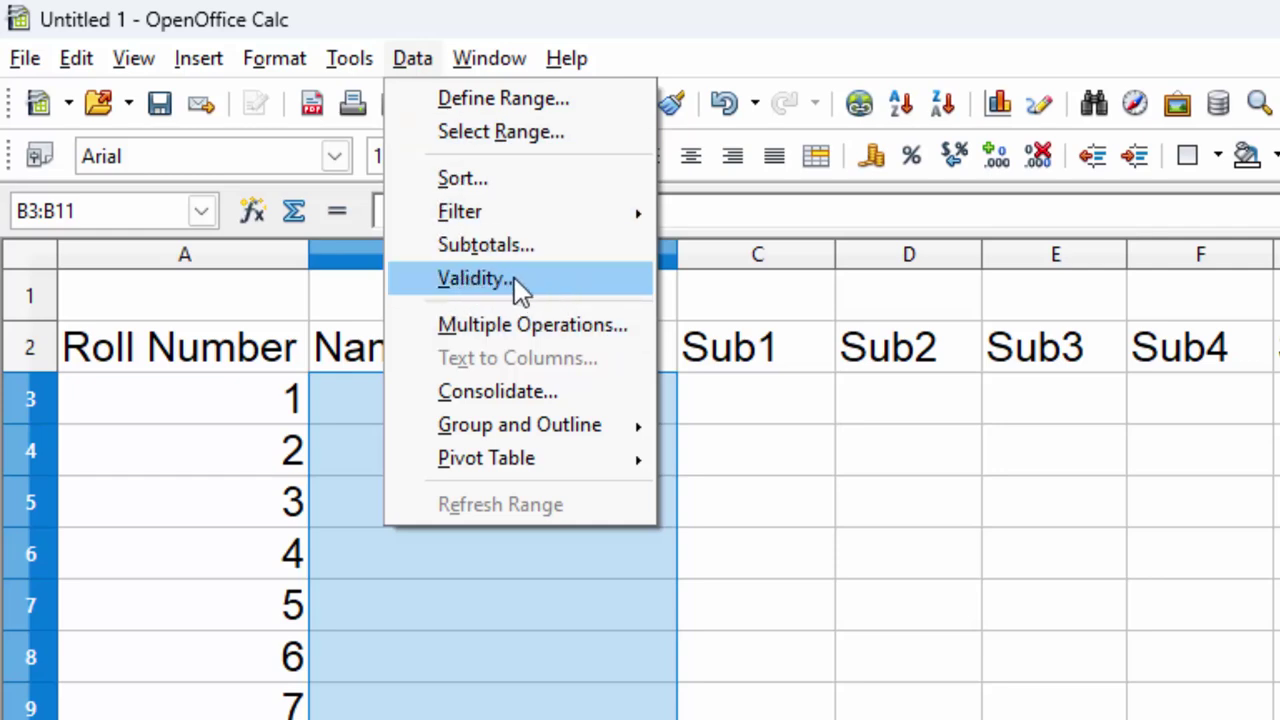
{"action": "left_click", "coordinate": [521, 277]}
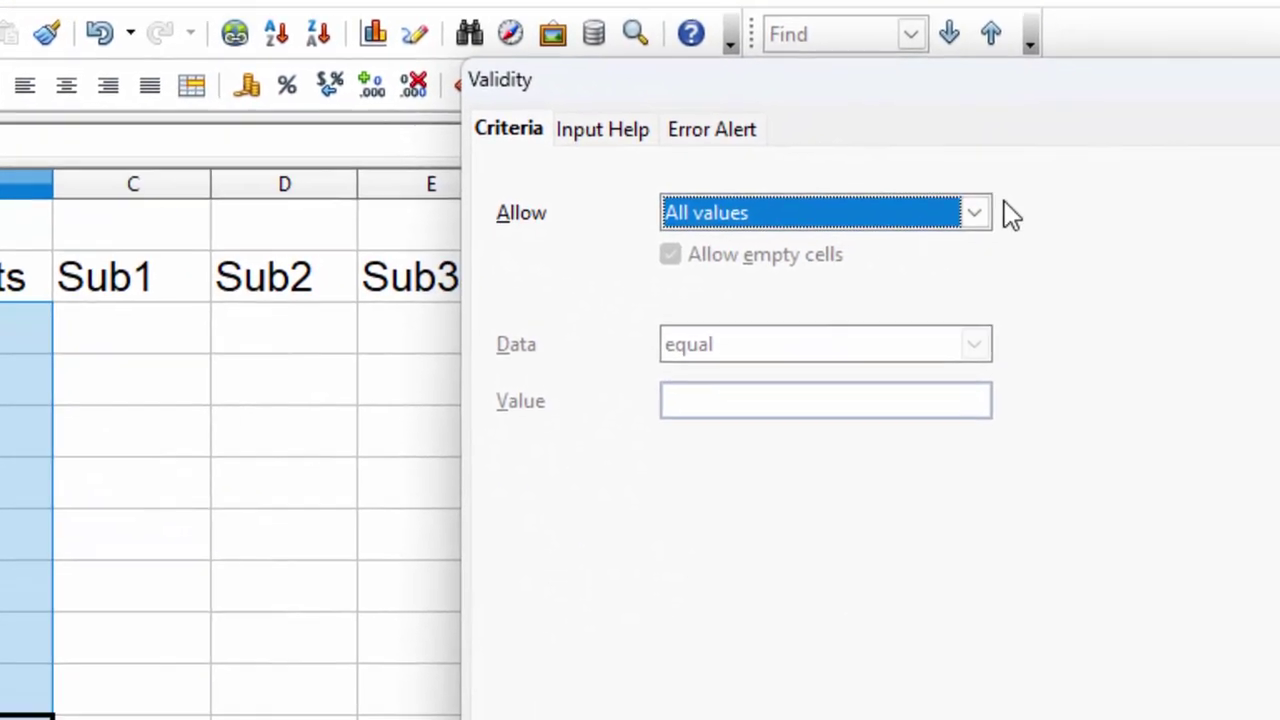
{"action": "left_click", "coordinate": [974, 213]}
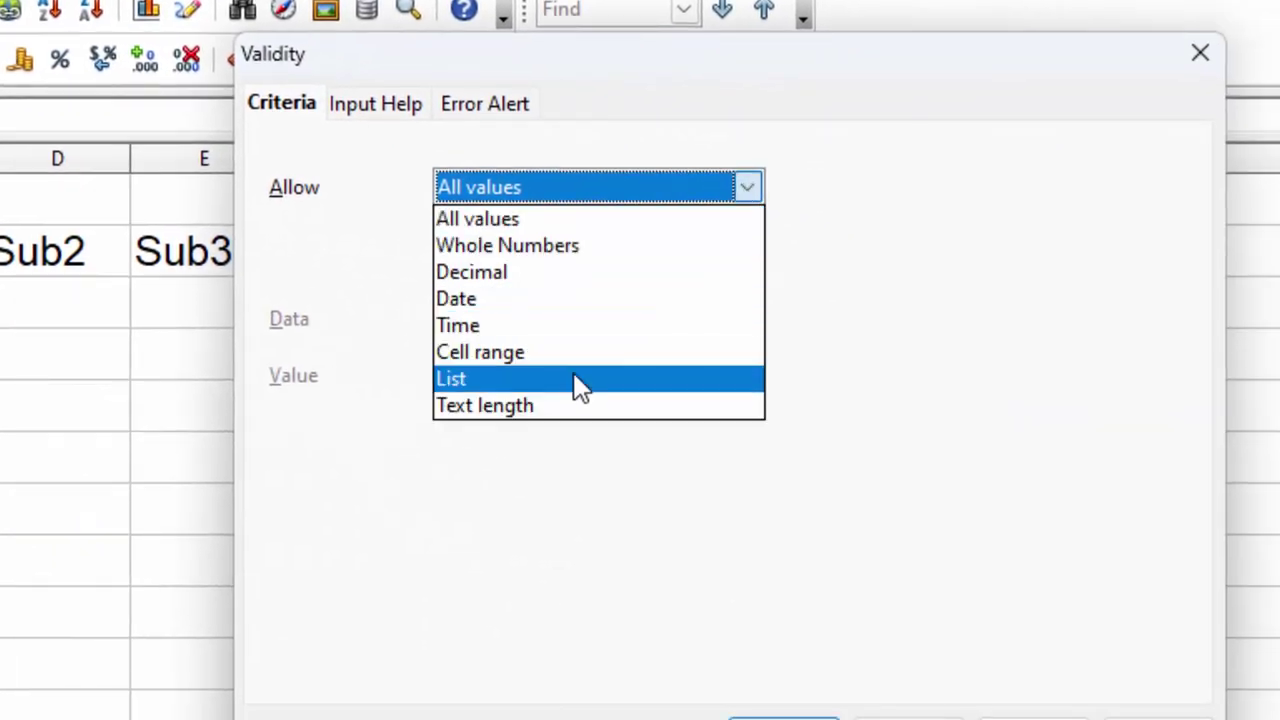
{"action": "left_click", "coordinate": [580, 380]}
{"action": "left_click", "coordinate": [536, 387]}
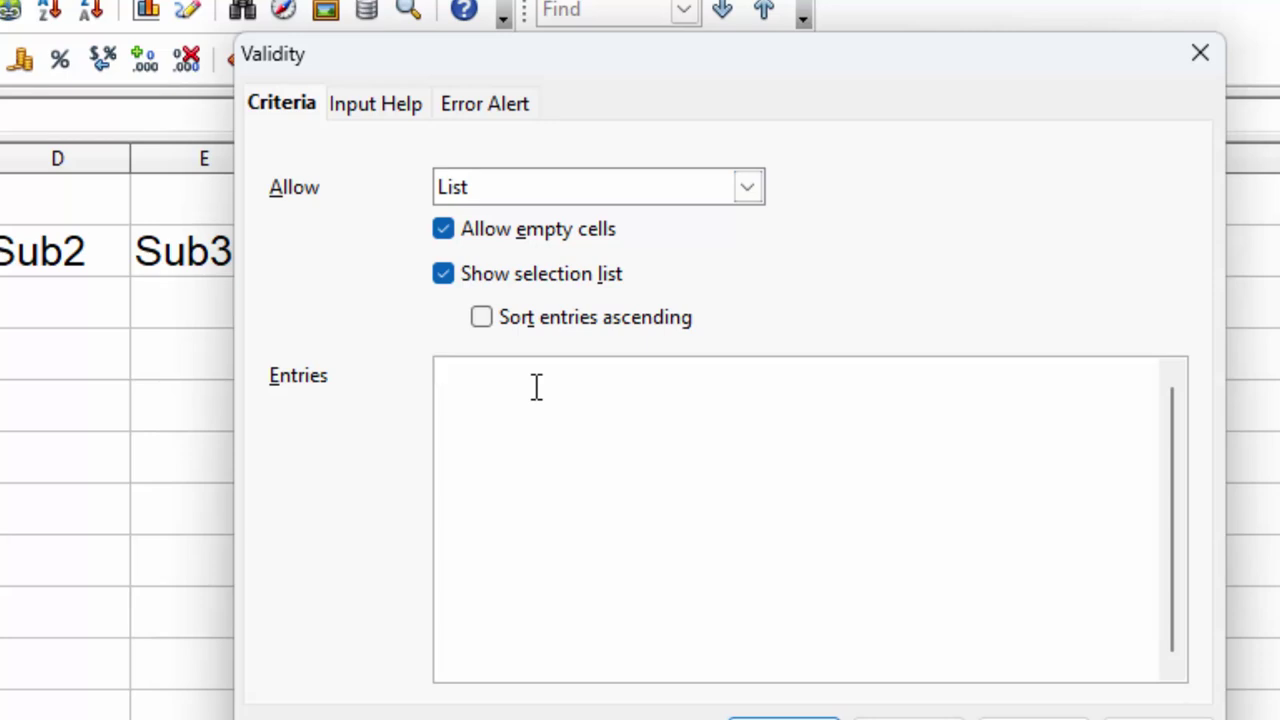
{"action": "type", "text": "Ram"}
{"action": "type", "text": "hyy"}
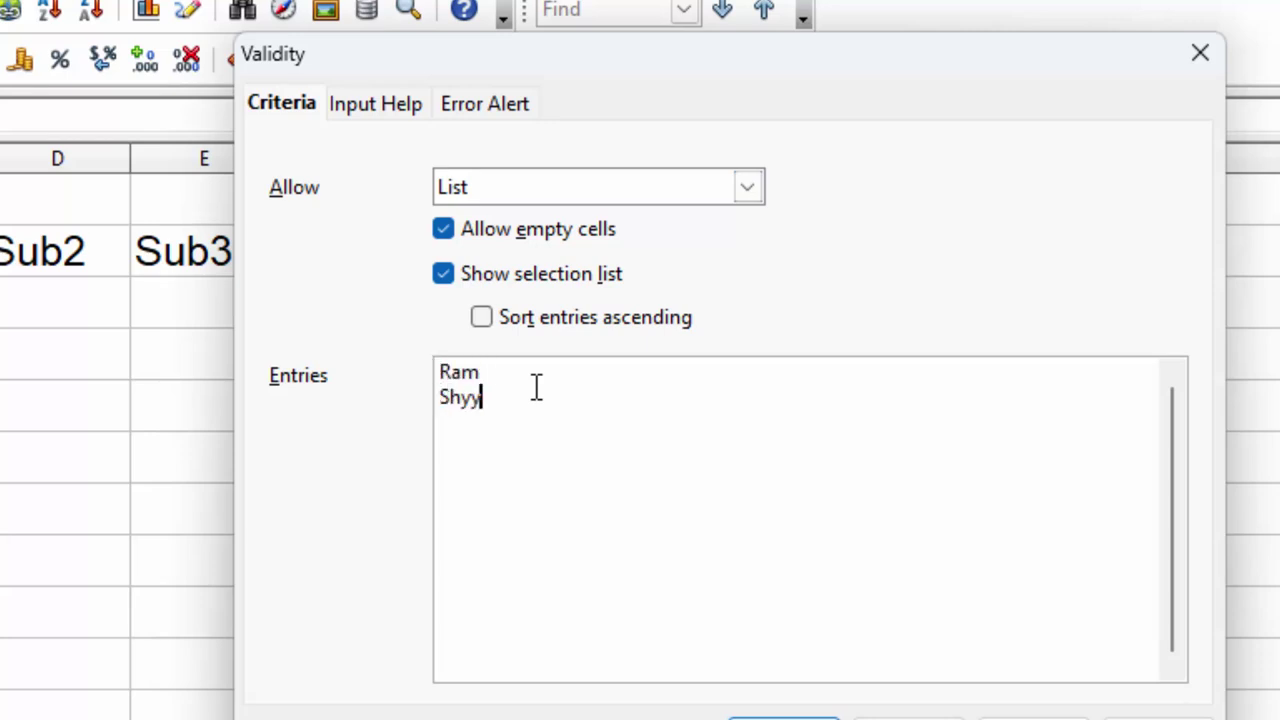
{"action": "key", "text": "BackSpace"}
{"action": "type", "text": "m"}
{"action": "key", "text": "Return"}
{"action": "type", "text": "Sac"}
{"action": "type", "text": "o"}
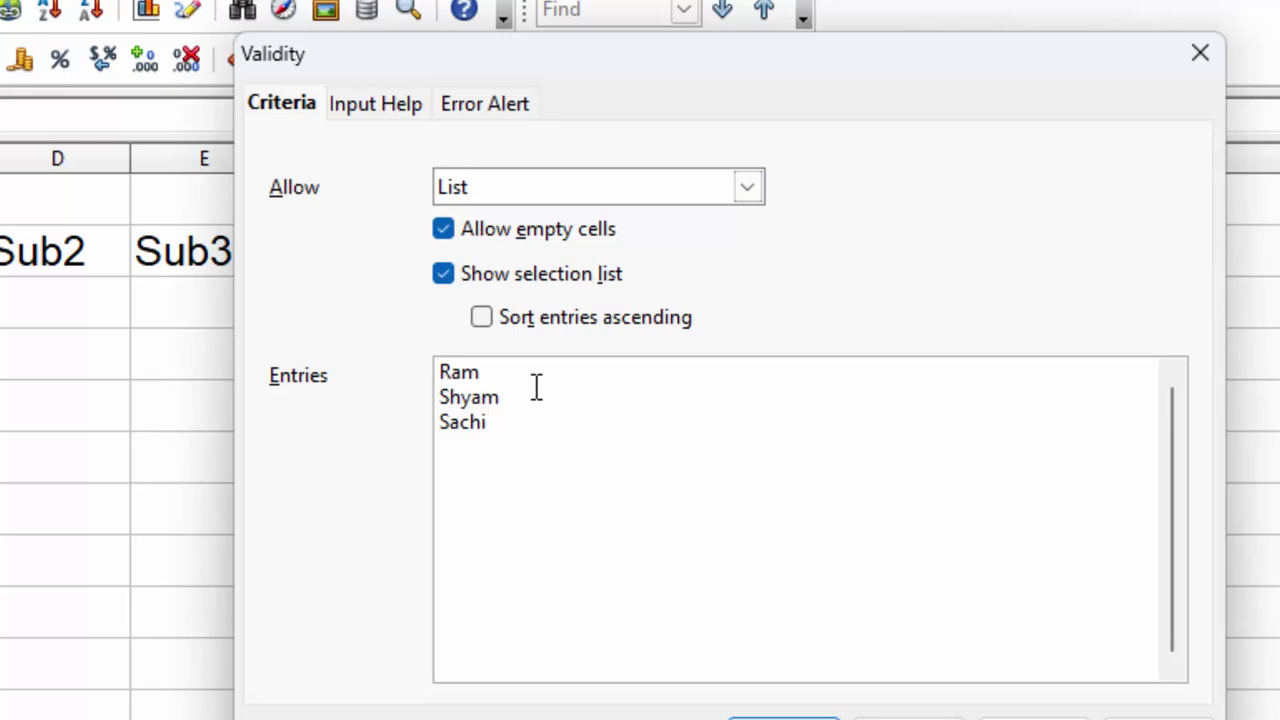
{"action": "type", "text": "Ra"}
{"action": "type", "text": "Sumit"}
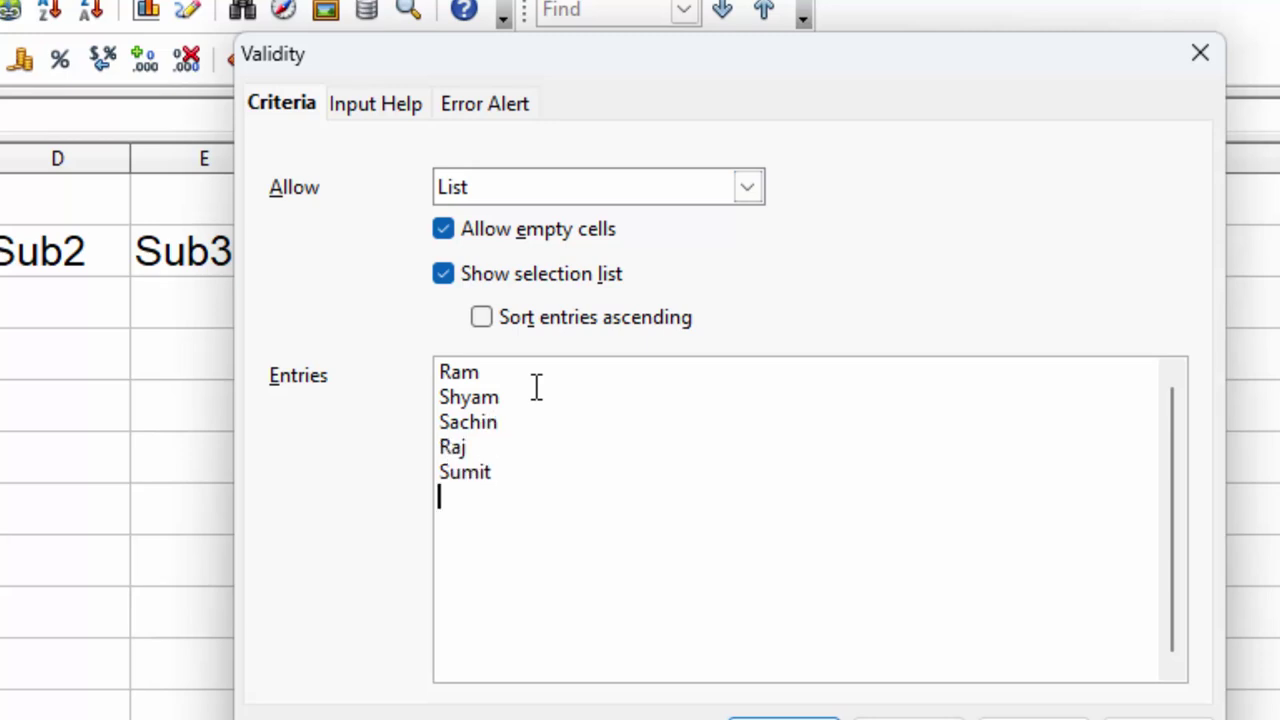
{"action": "type", "text": "m"}
{"action": "type", "text": "Gau"}
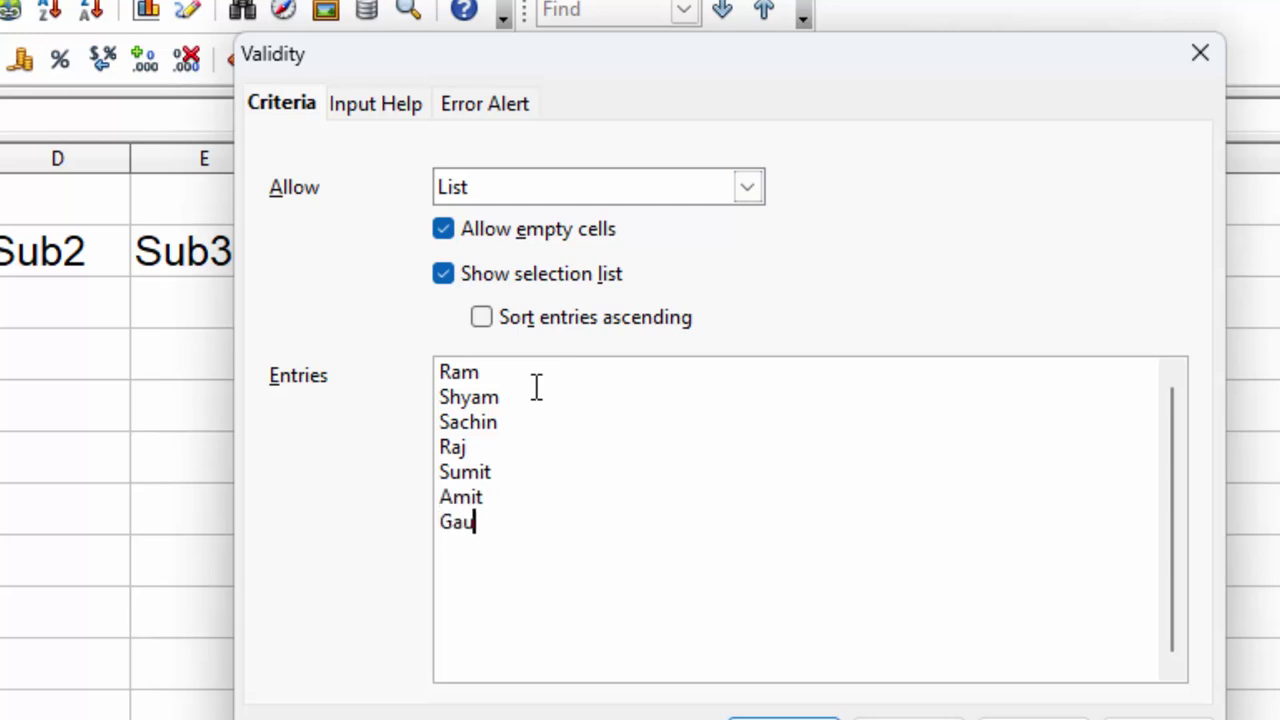
{"action": "type", "text": "rav"}
{"action": "type", "text": "Fat"}
{"action": "type", "text": "ima"}
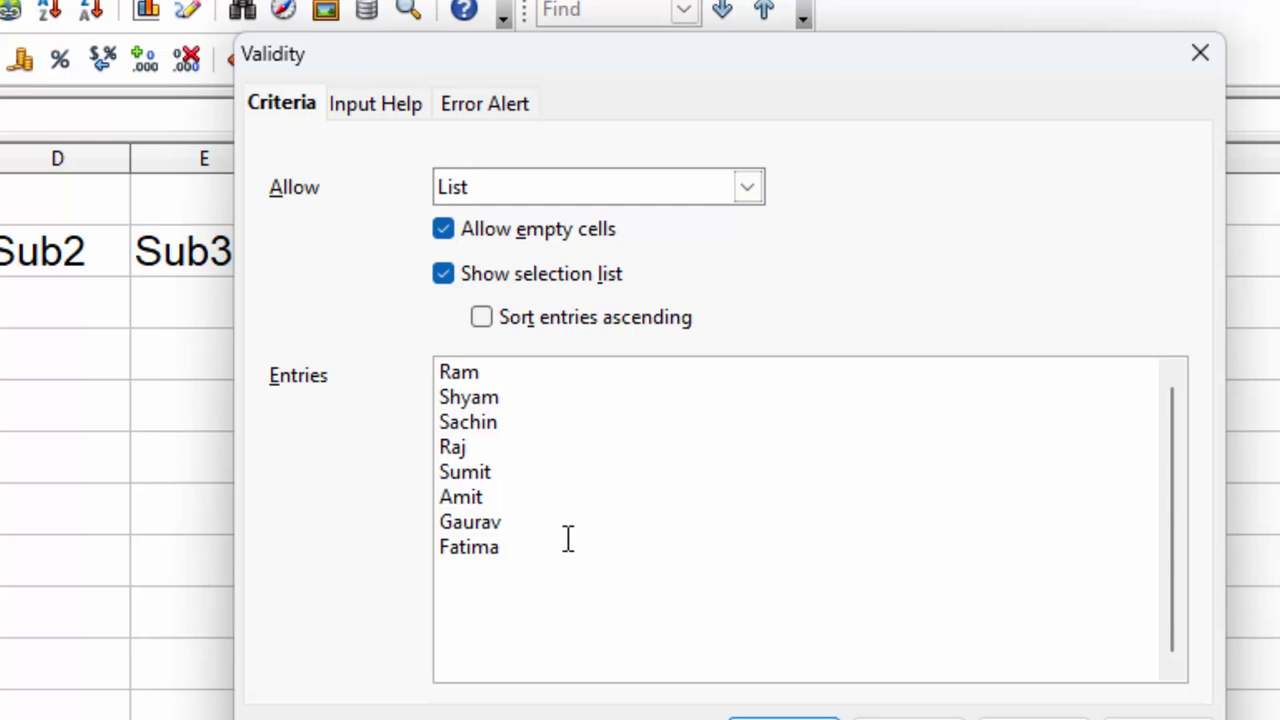
{"action": "type", "text": "Kund"}
{"action": "type", "text": "an"}
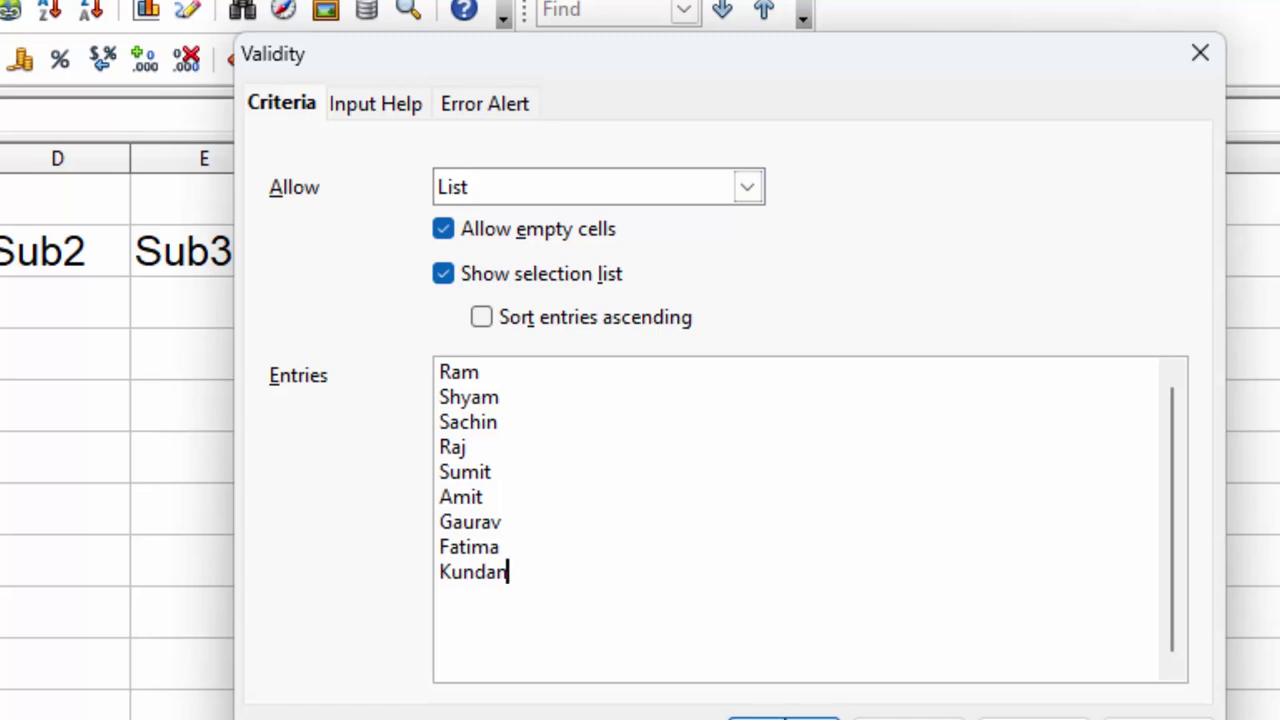
{"action": "left_click", "coordinate": [784, 718]}
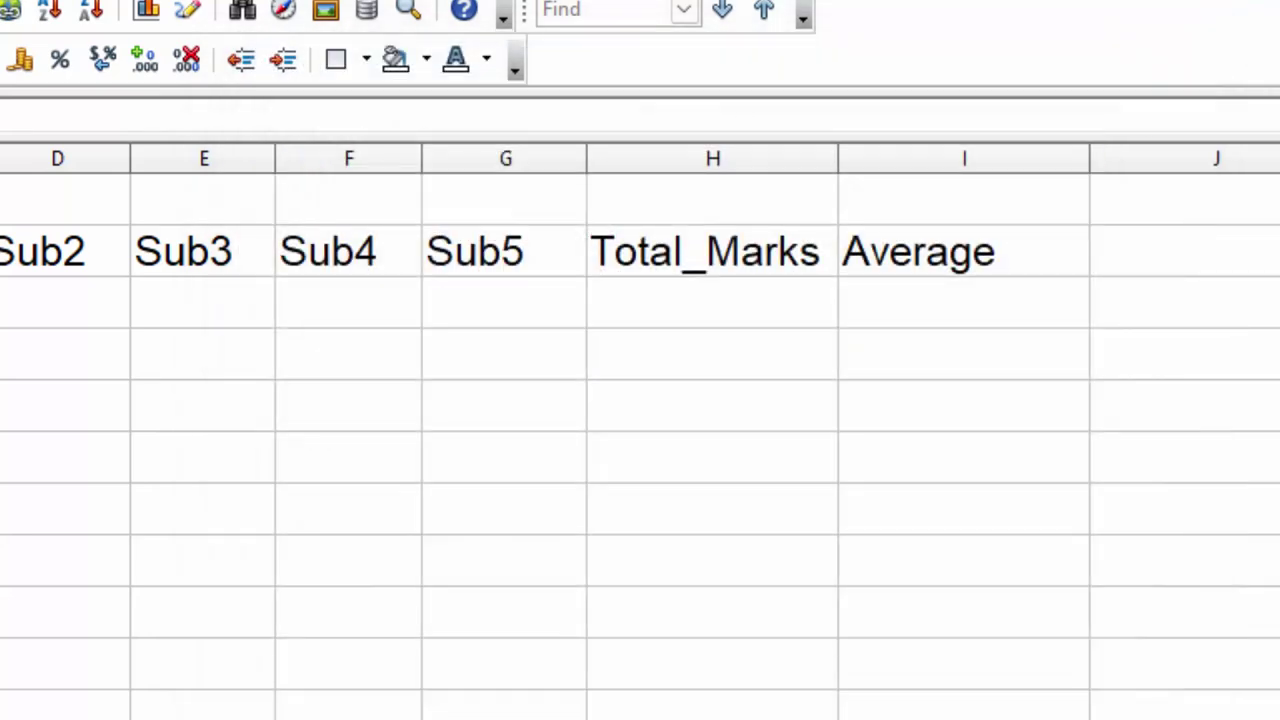
Pick the names for rolls 1 to 5 from the dropdowns in B3:B7.
{"action": "left_click", "coordinate": [667, 203]}
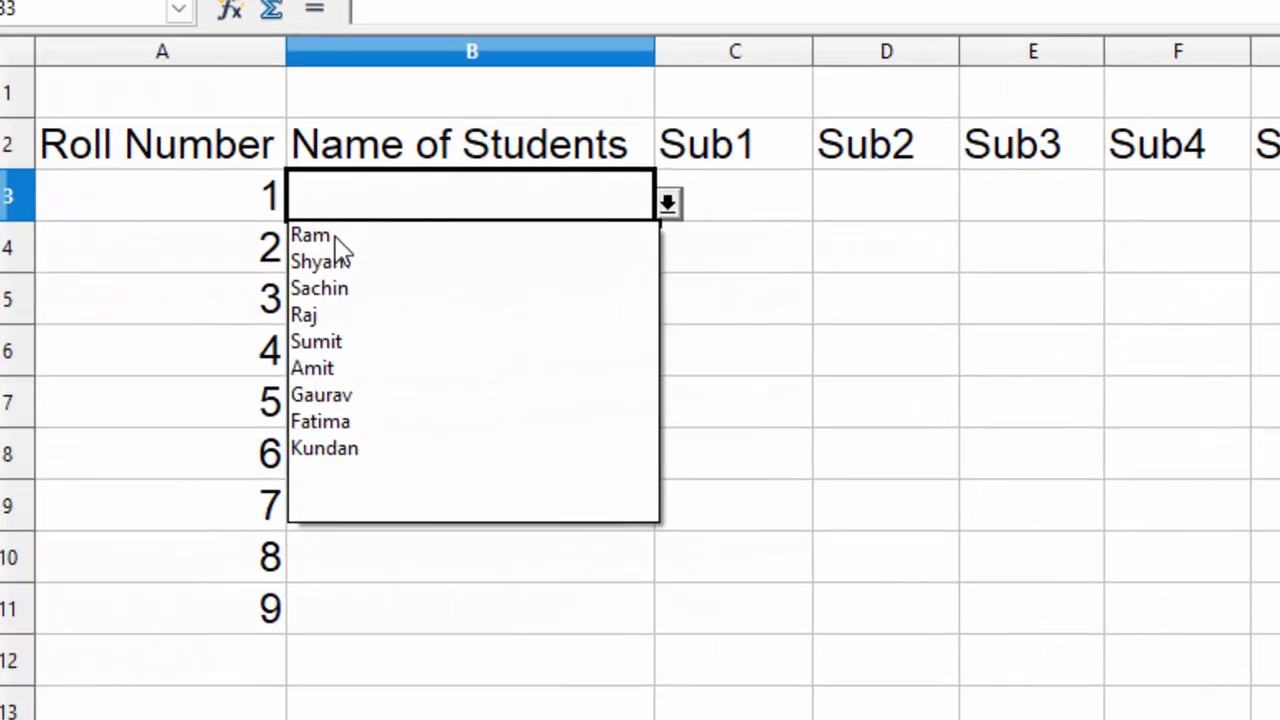
{"action": "left_click", "coordinate": [335, 236]}
{"action": "left_click", "coordinate": [376, 248]}
{"action": "left_click", "coordinate": [667, 256]}
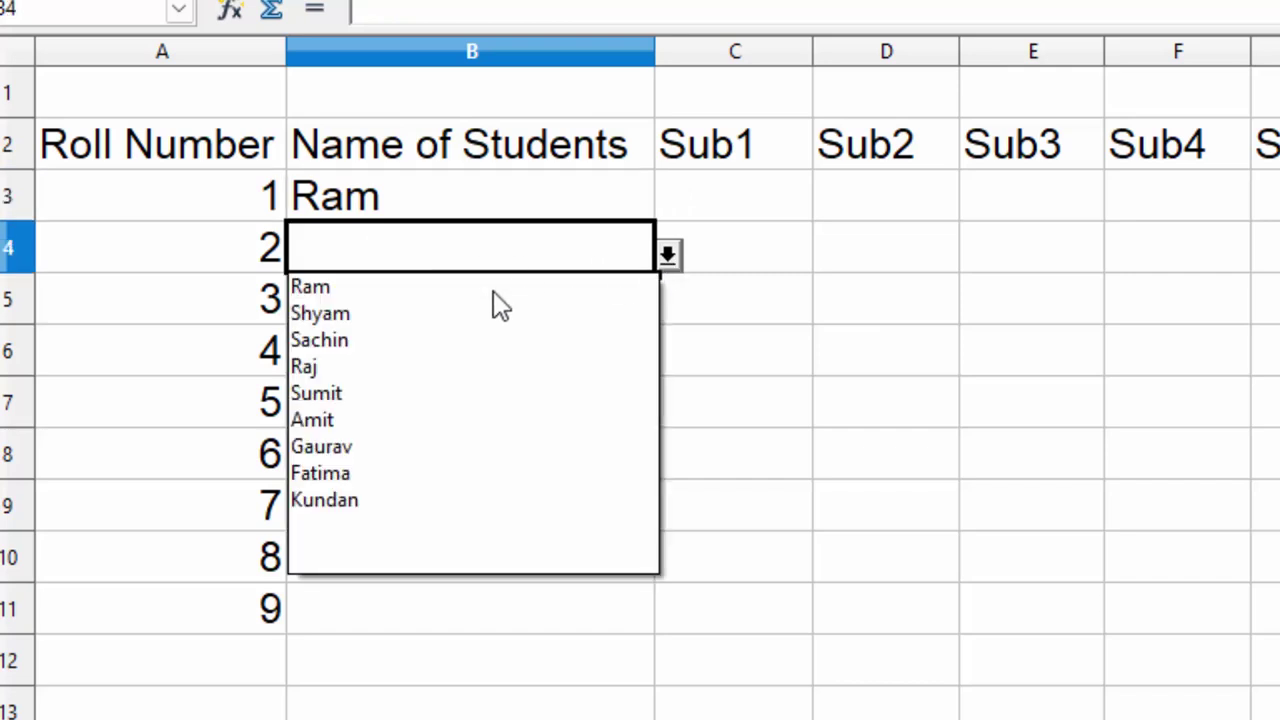
{"action": "left_click", "coordinate": [423, 313]}
{"action": "left_click", "coordinate": [483, 307]}
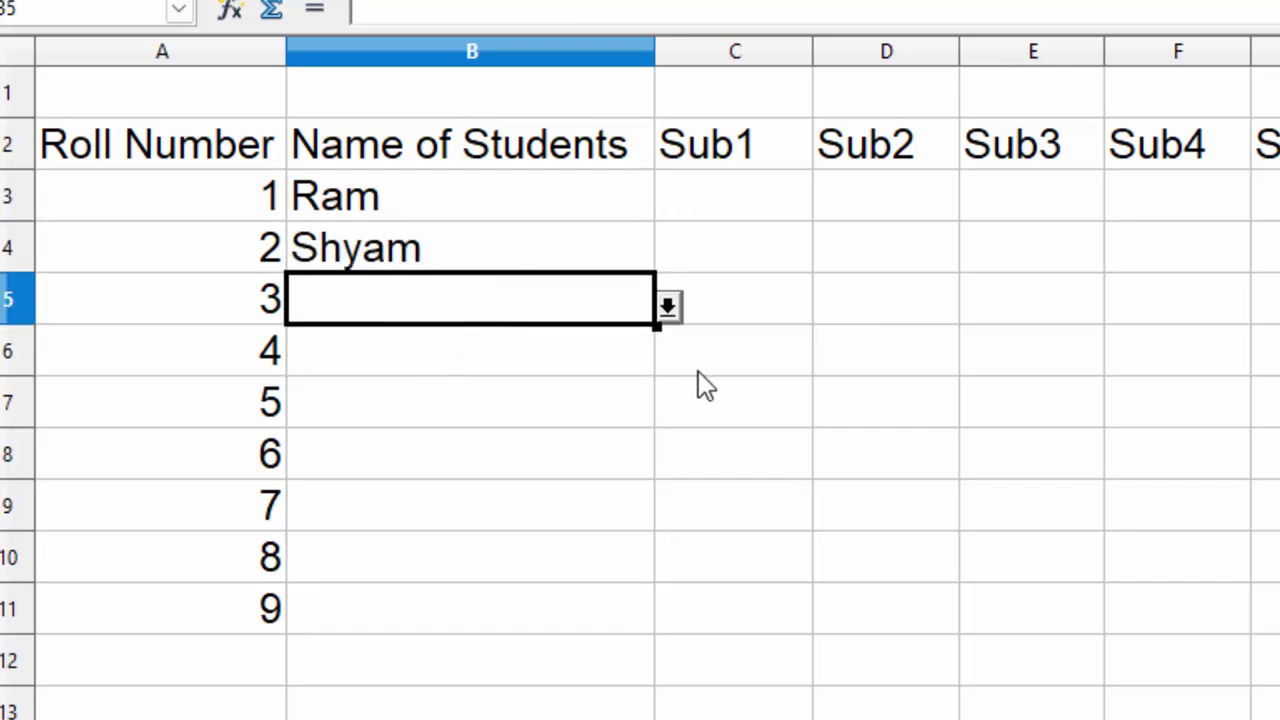
{"action": "left_click", "coordinate": [665, 312]}
{"action": "left_click", "coordinate": [310, 390]}
{"action": "left_click", "coordinate": [388, 358]}
{"action": "left_click", "coordinate": [667, 358]}
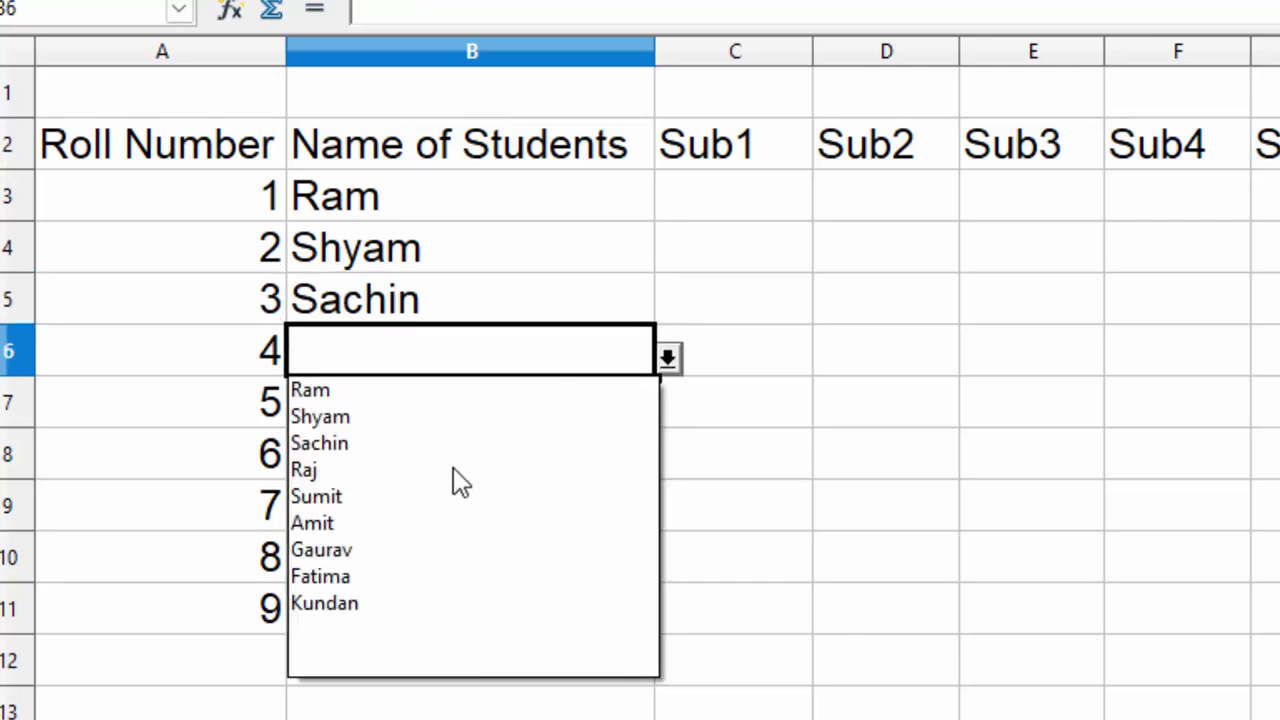
{"action": "left_click", "coordinate": [443, 497]}
{"action": "left_click", "coordinate": [457, 407]}
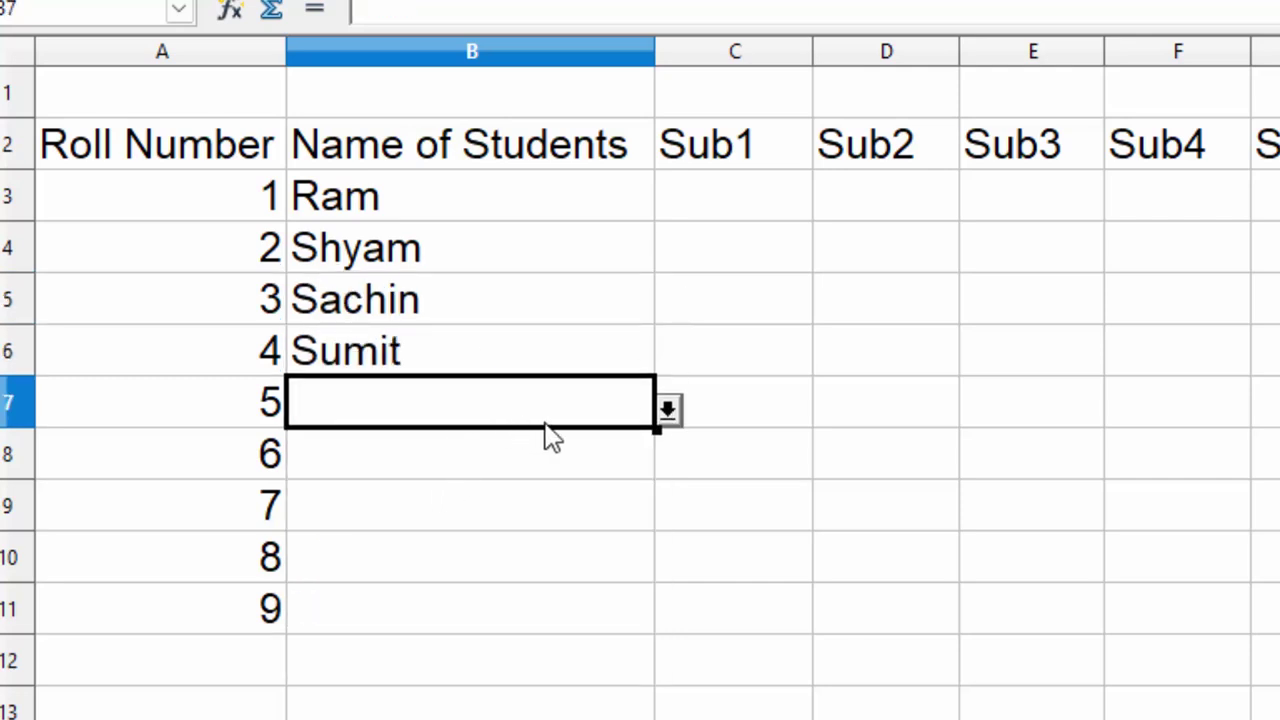
{"action": "left_click", "coordinate": [662, 416]}
{"action": "left_click", "coordinate": [431, 520]}
Pick the names for rolls 6 to 8 from the dropdowns and type the ninth name in B11.
{"action": "left_click", "coordinate": [470, 450]}
{"action": "left_click", "coordinate": [668, 464]}
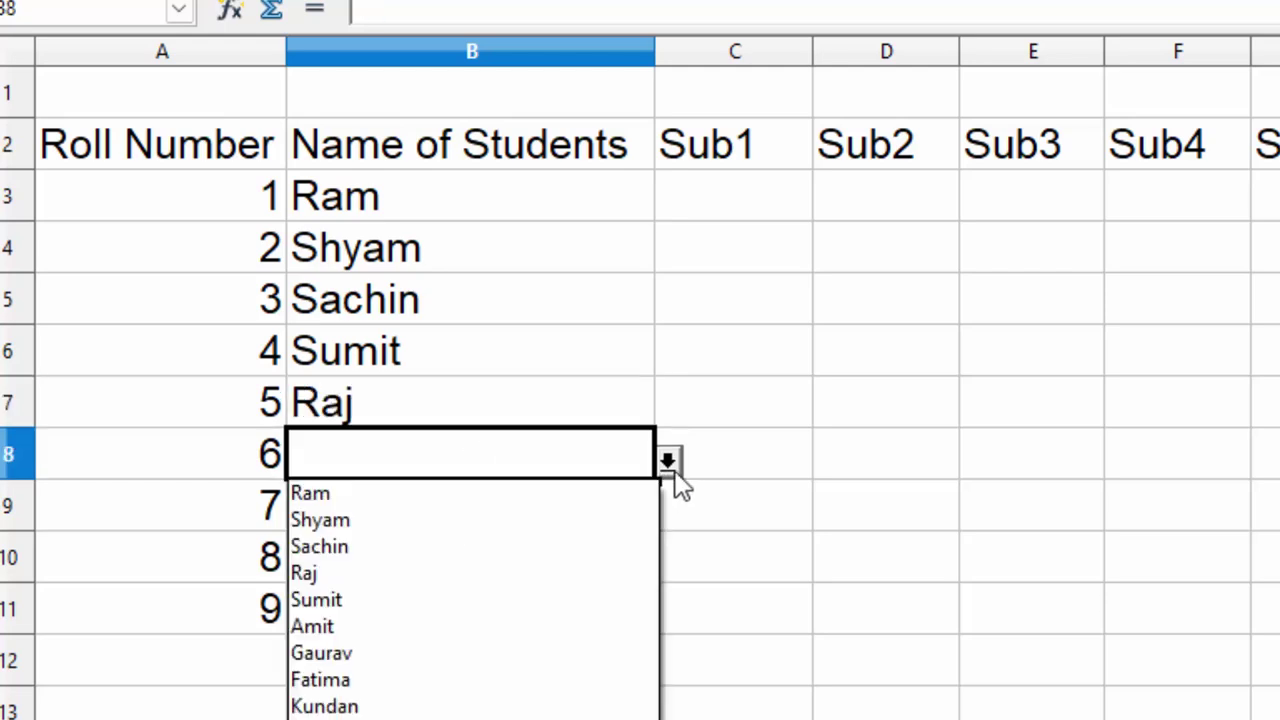
{"action": "left_click", "coordinate": [318, 628]}
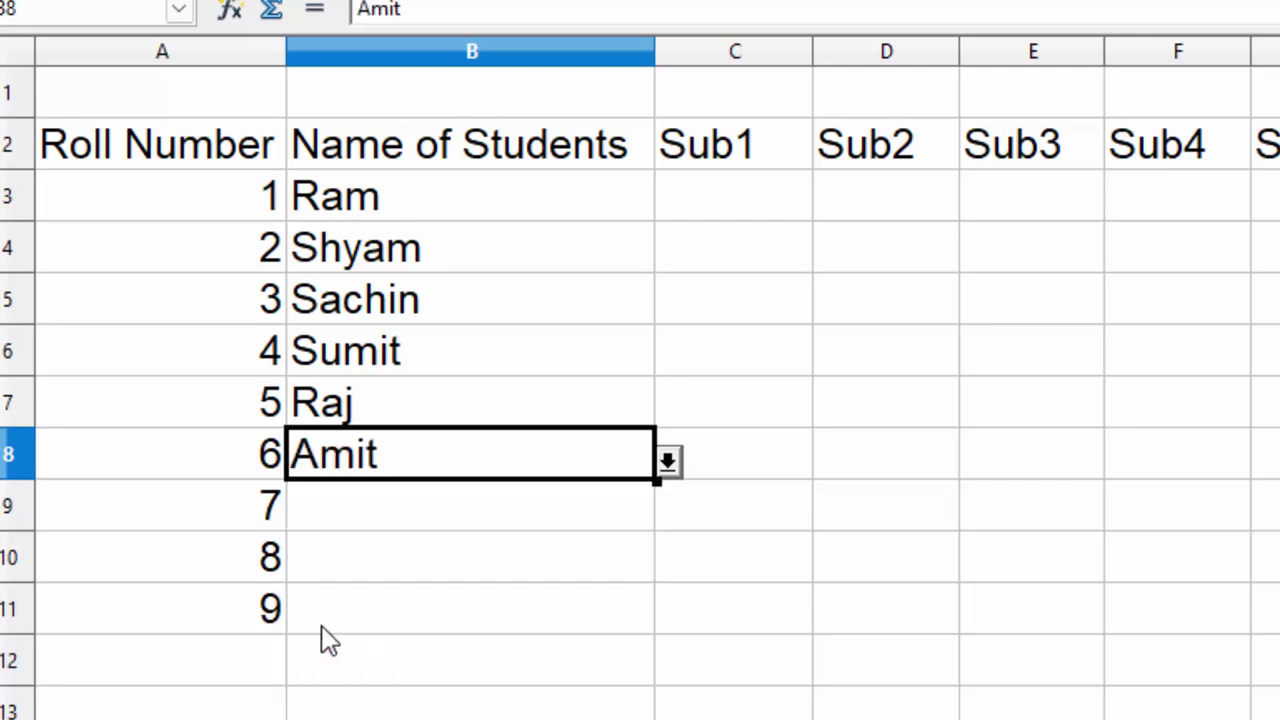
{"action": "left_click", "coordinate": [480, 512]}
{"action": "left_click", "coordinate": [668, 513]}
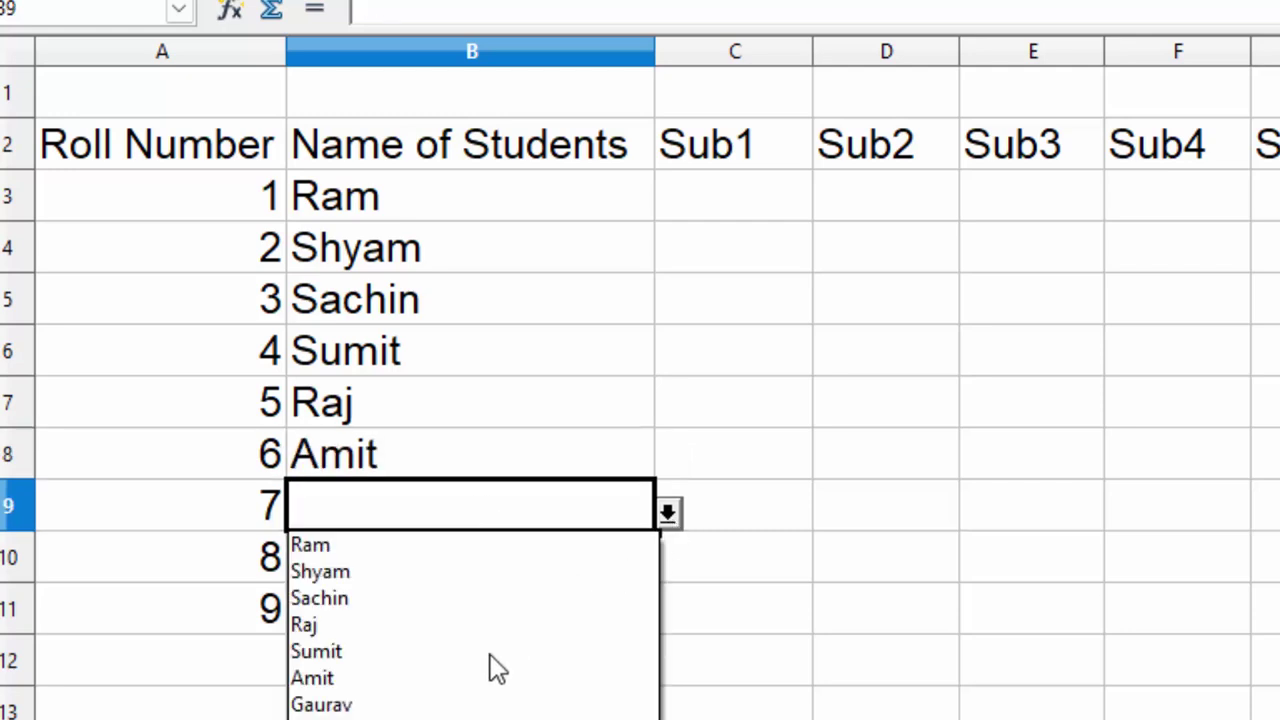
{"action": "left_click", "coordinate": [360, 706]}
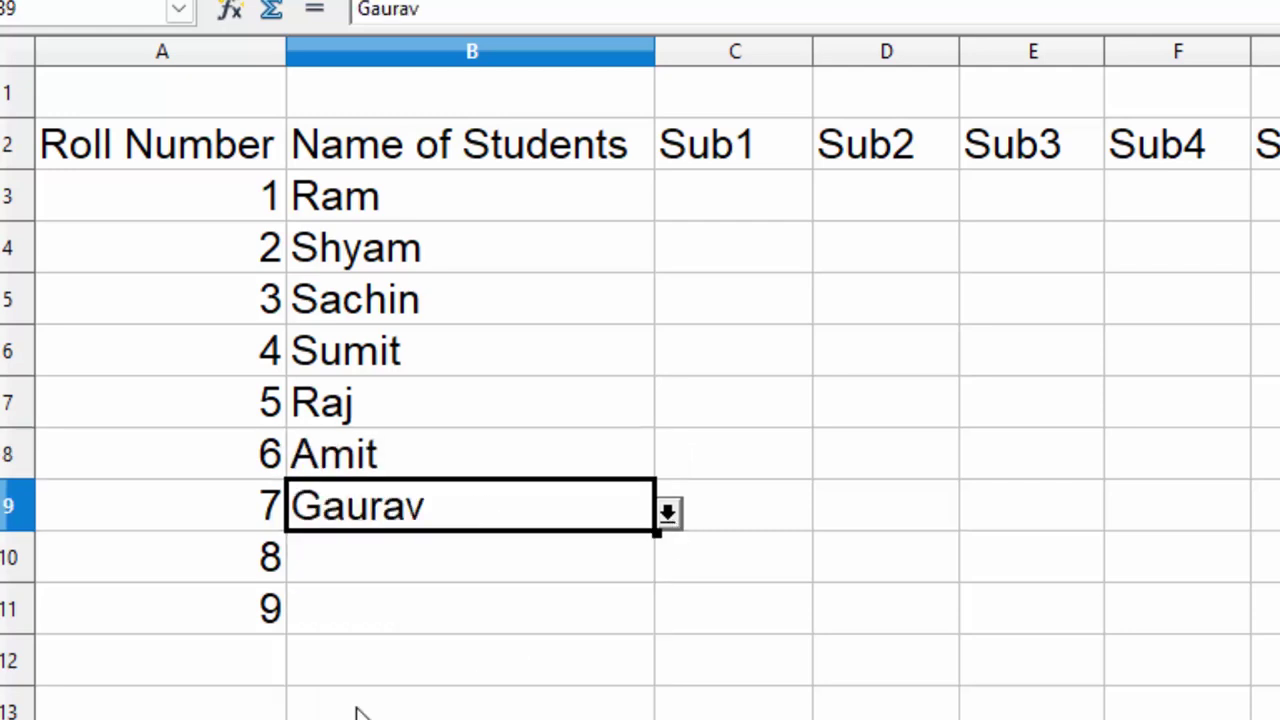
{"action": "left_click", "coordinate": [425, 562]}
{"action": "left_click", "coordinate": [668, 564]}
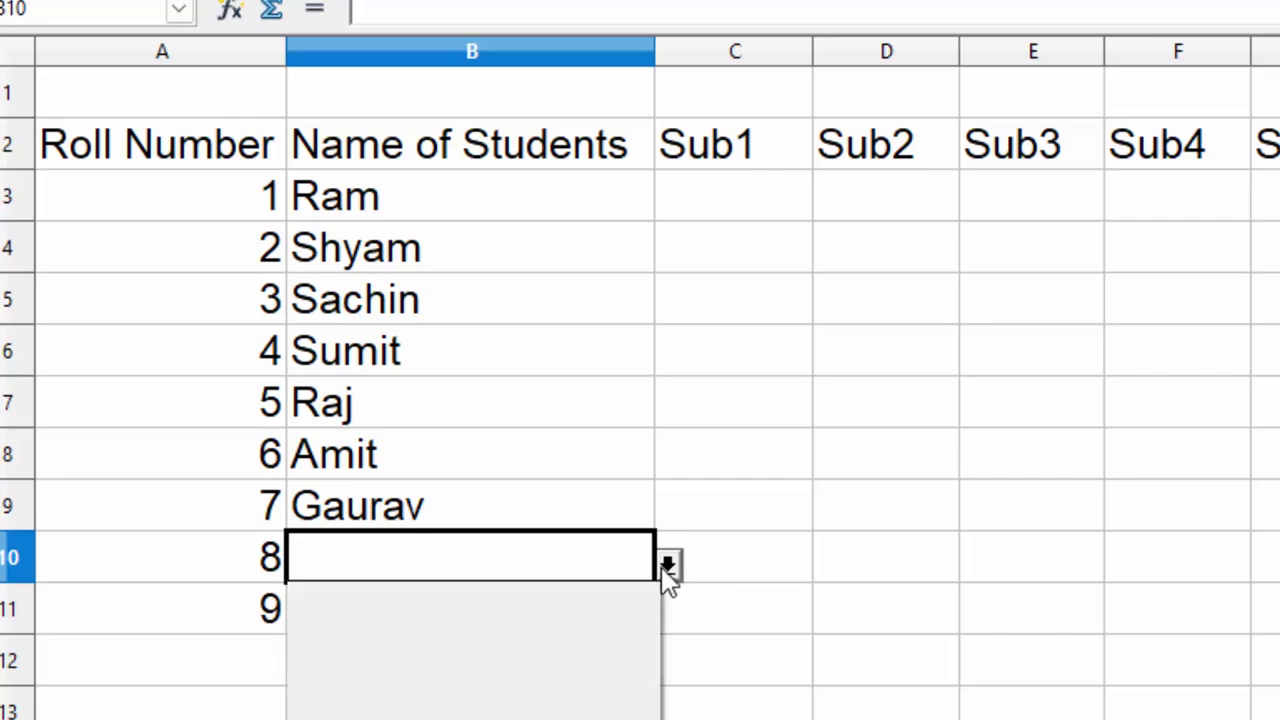
{"action": "left_click", "coordinate": [316, 712]}
{"action": "left_click", "coordinate": [478, 625]}
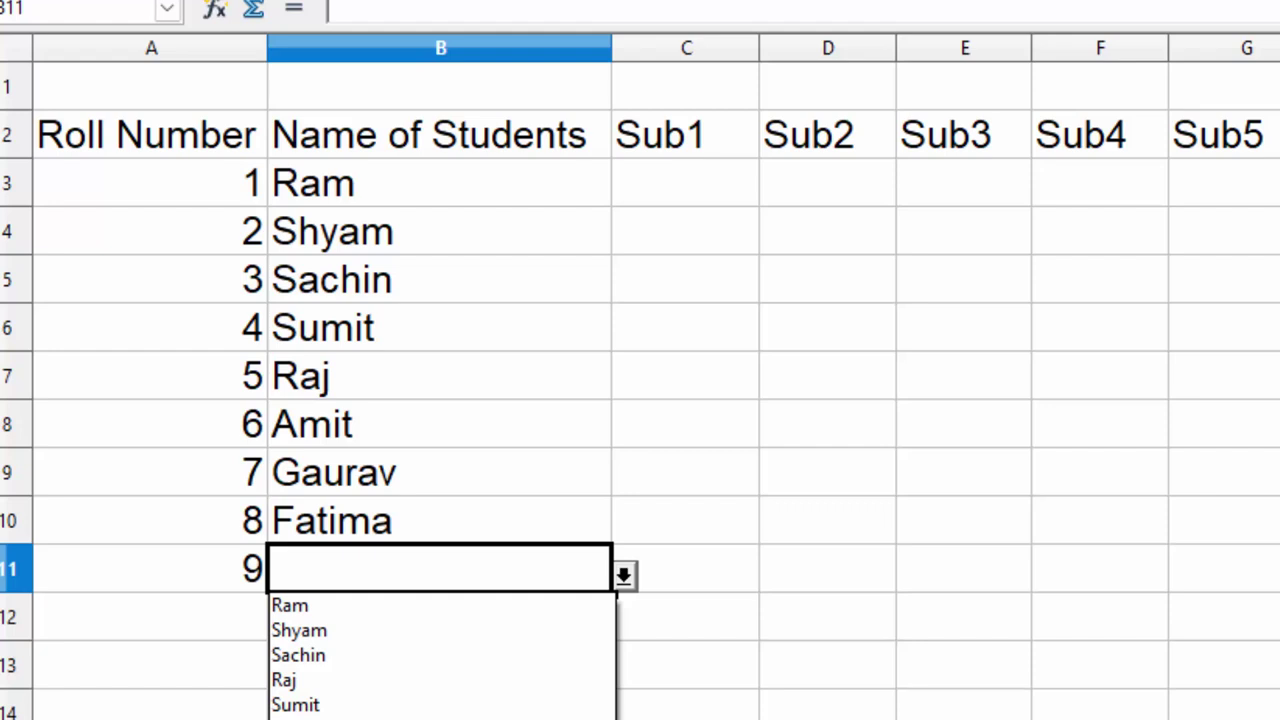
{"action": "type", "text": "Kundan"}
{"action": "left_click", "coordinate": [637, 200]}
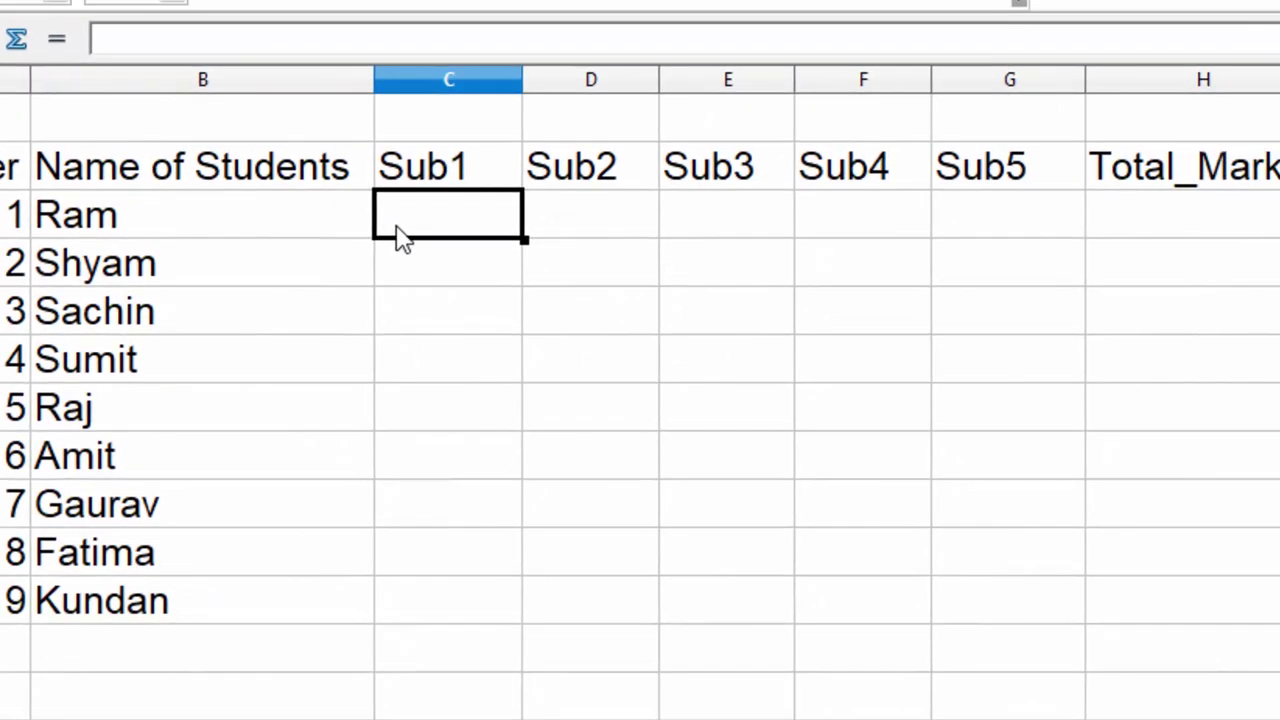
Replace 66 in C3 with a RANDBETWEEN formula using bounds 7 and 90.
{"action": "type", "text": "66"}
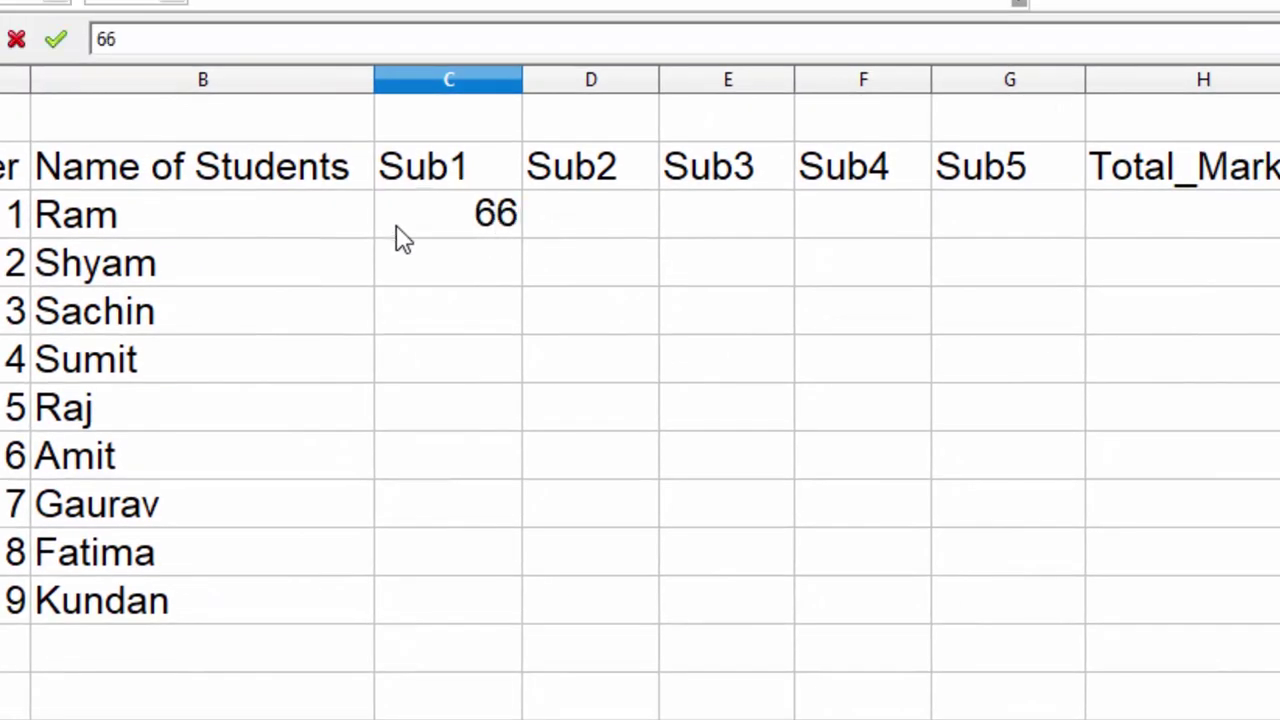
{"action": "key", "text": "BackSpace"}
{"action": "key", "text": "BackSpace"}
{"action": "type", "text": "=ra"}
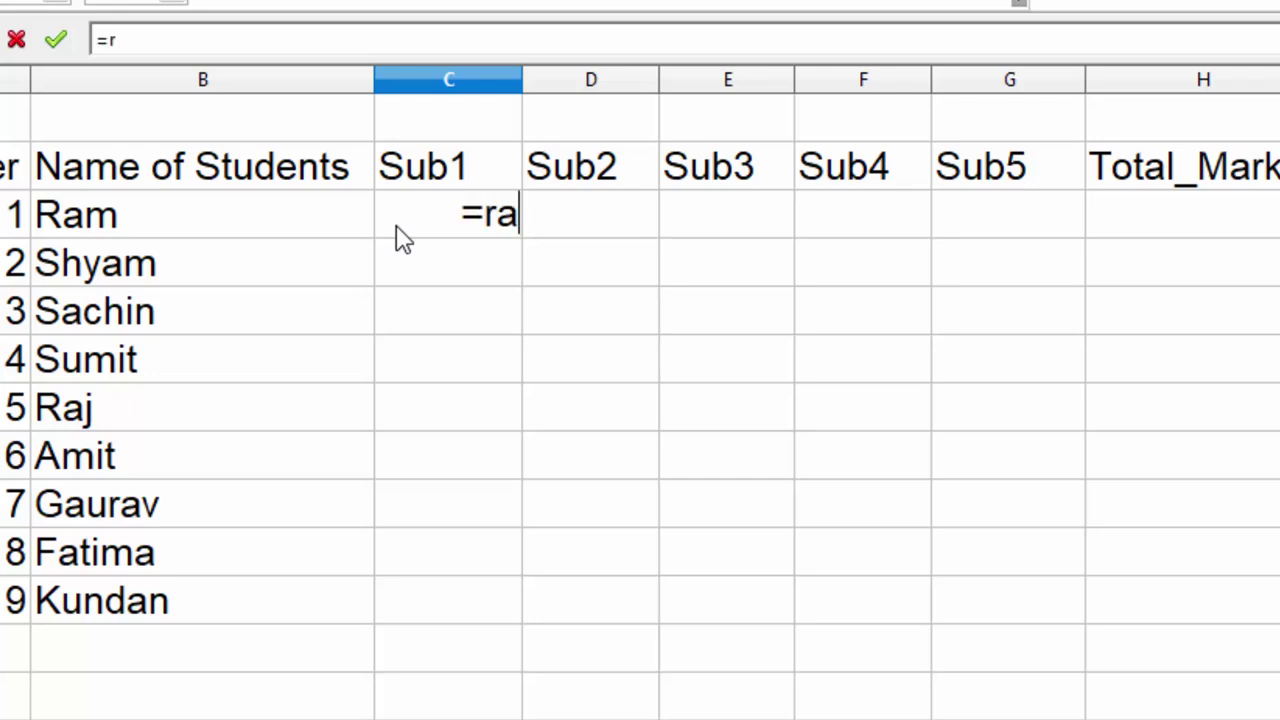
{"action": "type", "text": "nd"}
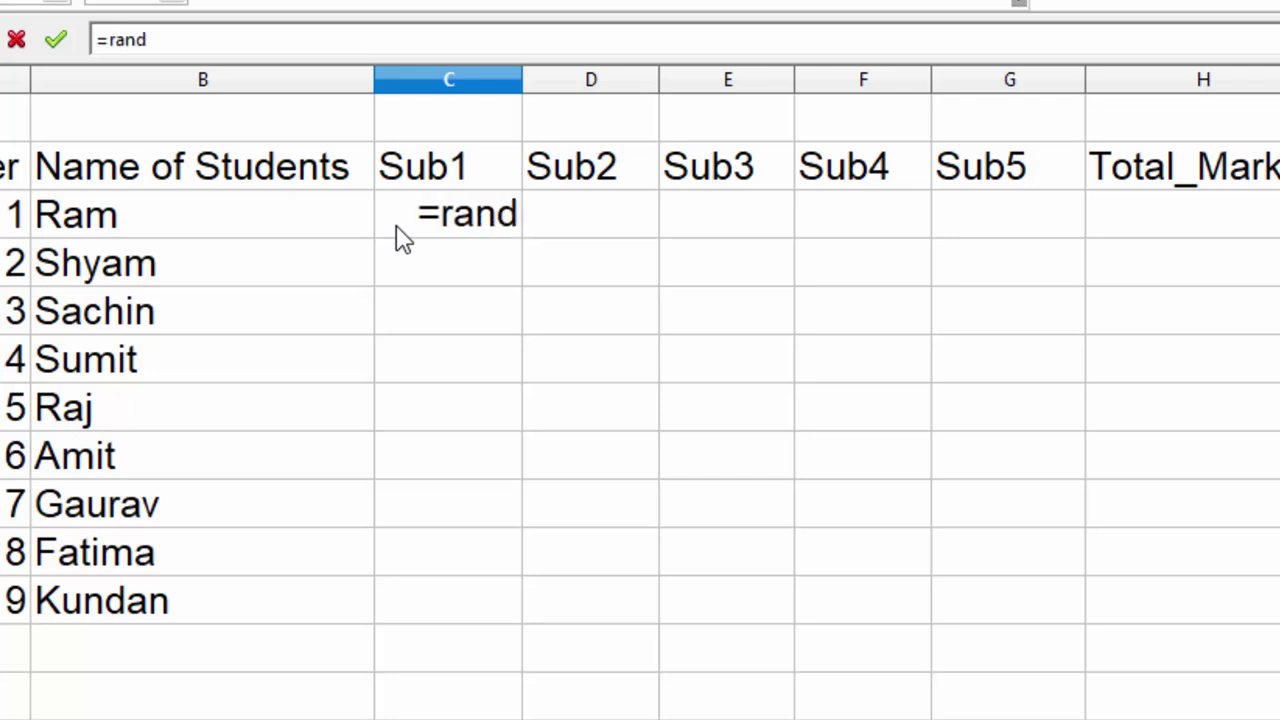
{"action": "type", "text": "between"}
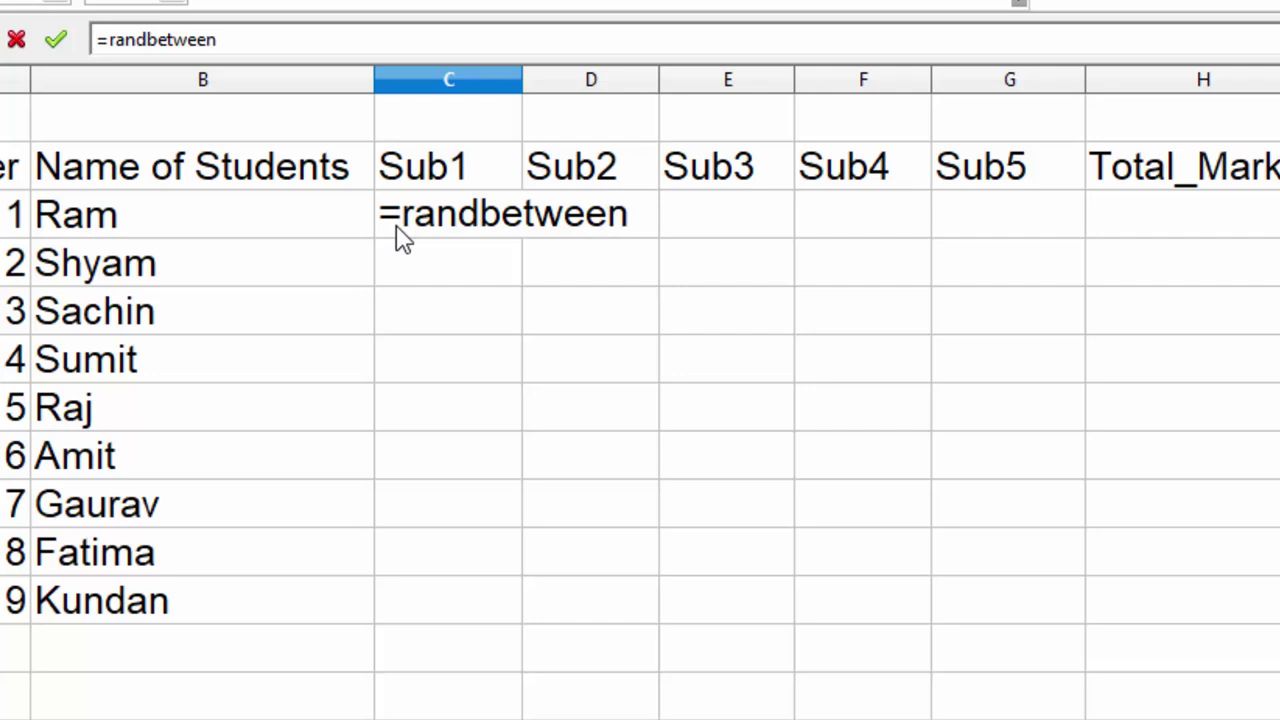
{"action": "key", "text": "Tab"}
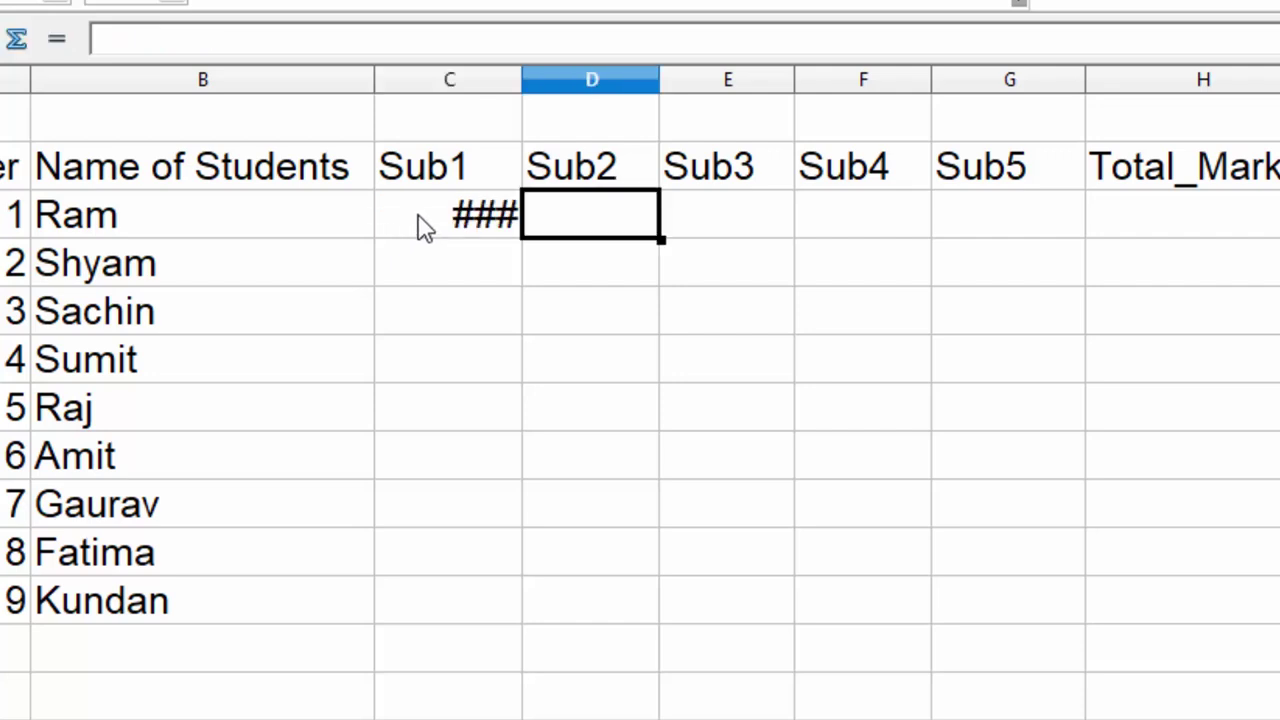
{"action": "left_click", "coordinate": [425, 226]}
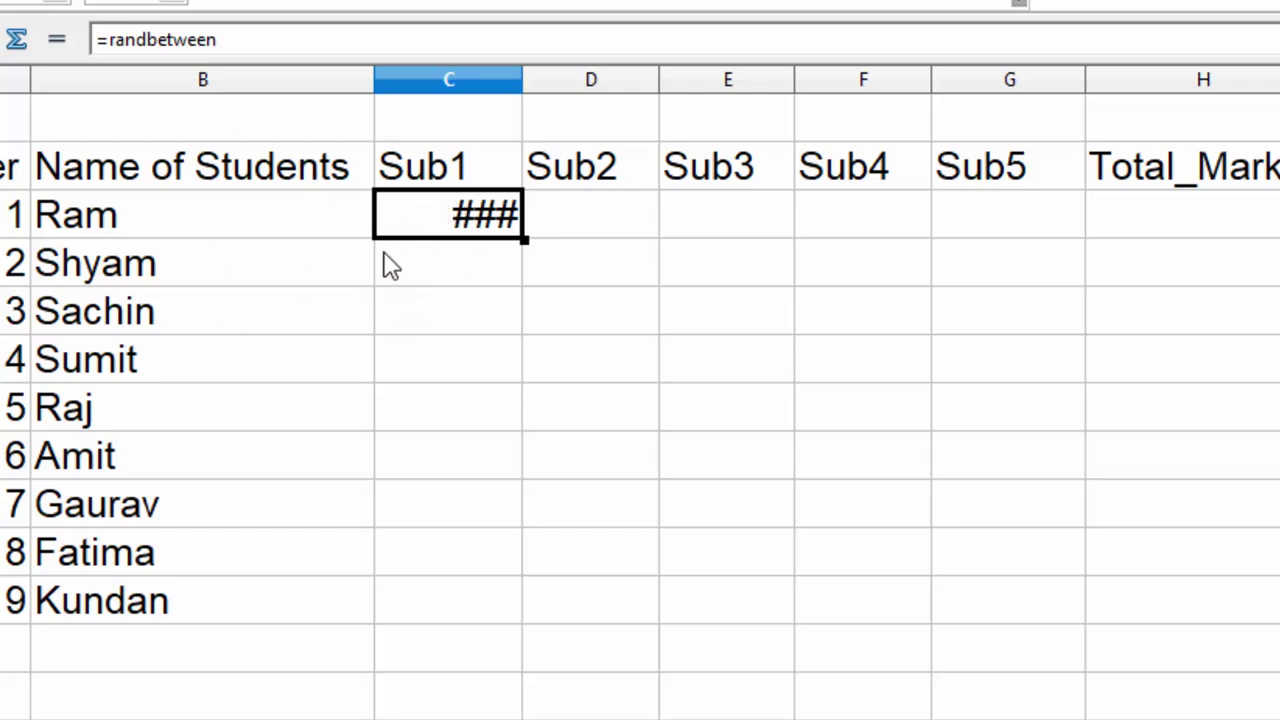
{"action": "double_click", "coordinate": [471, 218]}
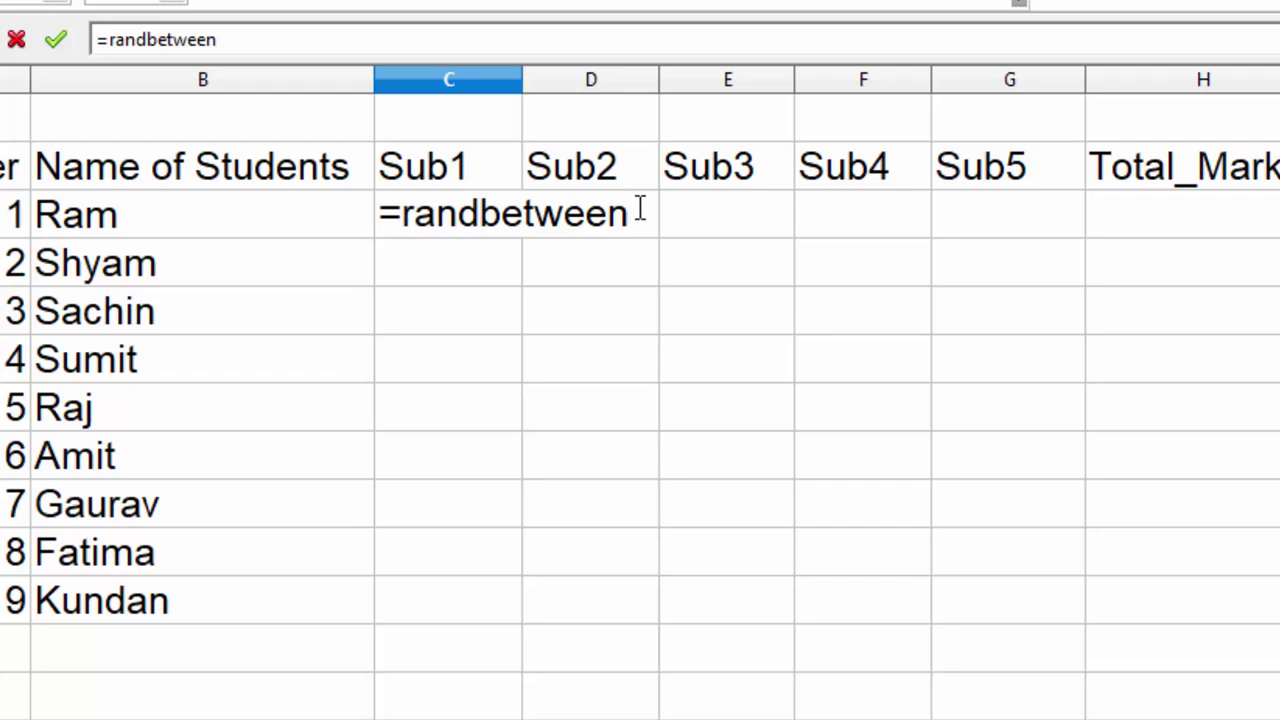
{"action": "type", "text": "("}
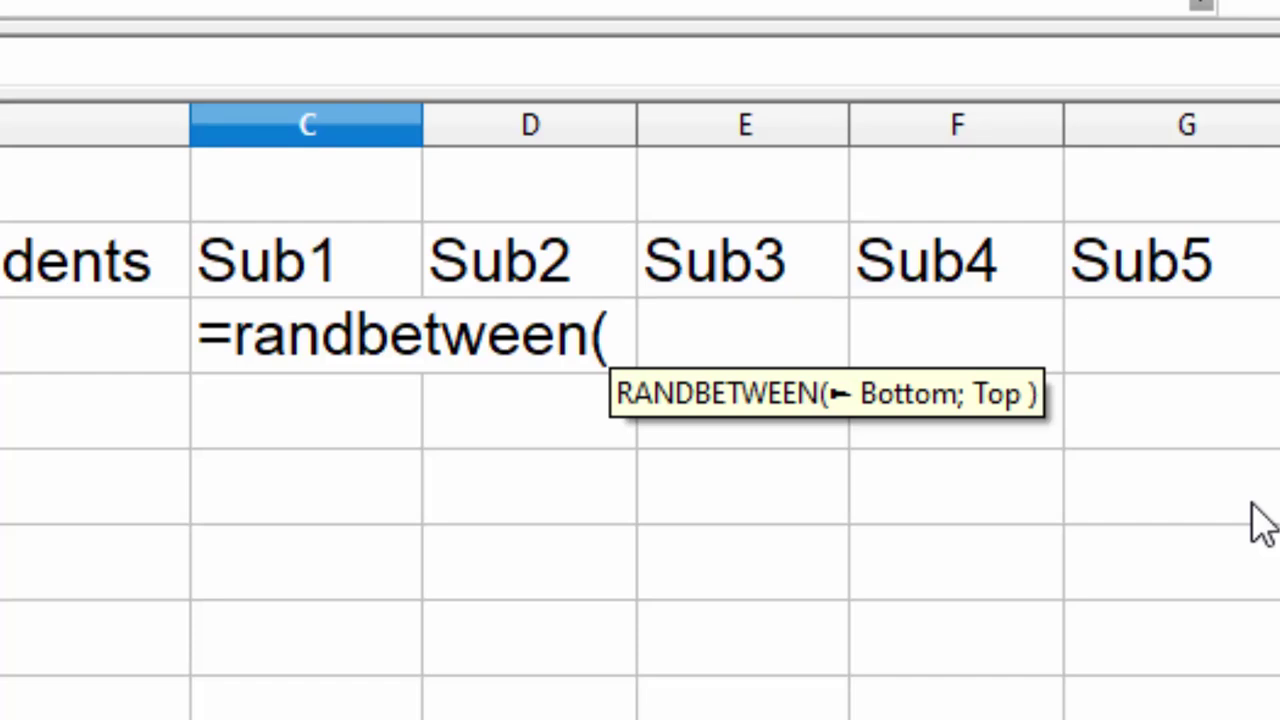
{"action": "type", "text": "7"}
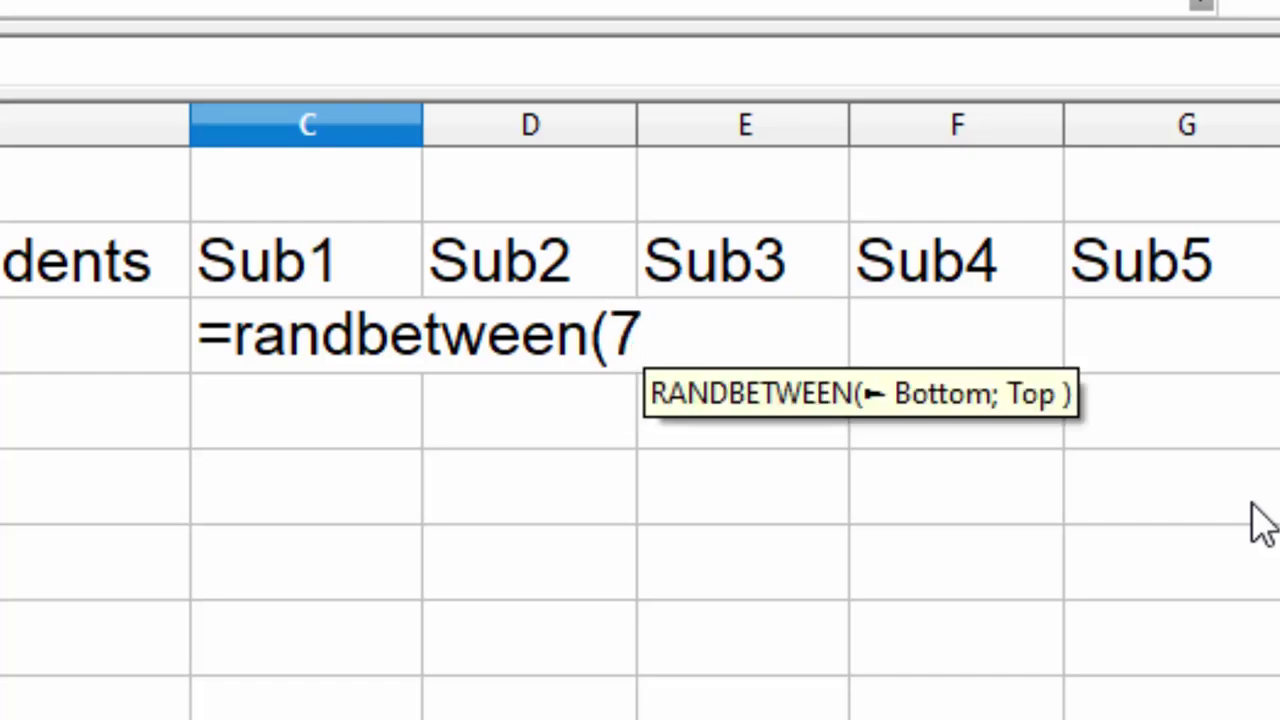
{"action": "type", "text": ",90"}
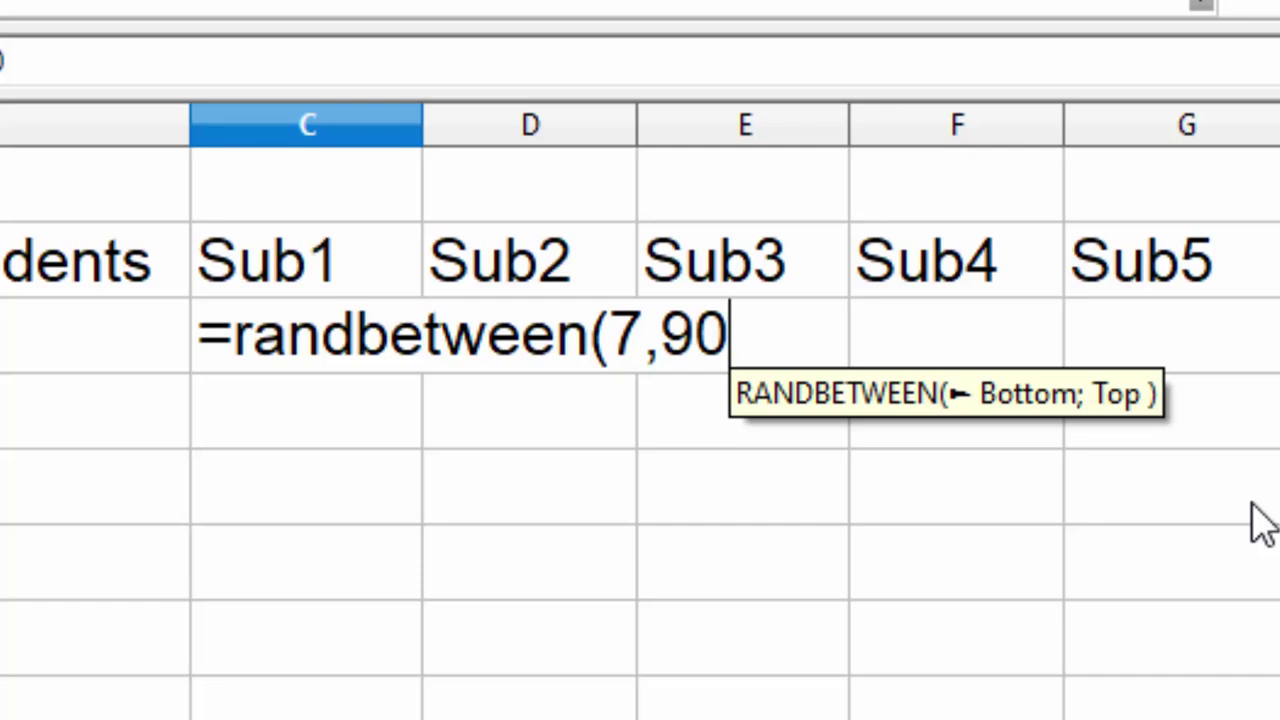
{"action": "type", "text": ")"}
Fix C3's formula to =RANDBETWEEN(7;90) with a semicolon separator so it shows 30.
{"action": "key", "text": "Return"}
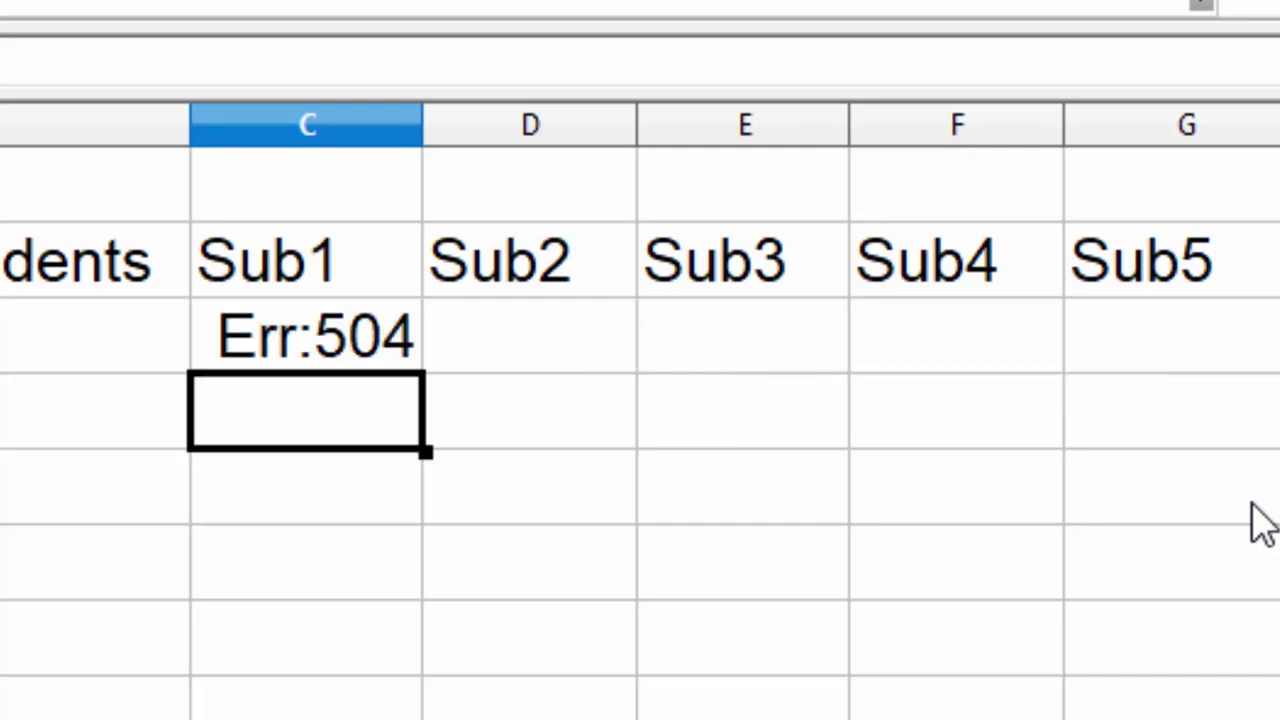
{"action": "left_click", "coordinate": [305, 350]}
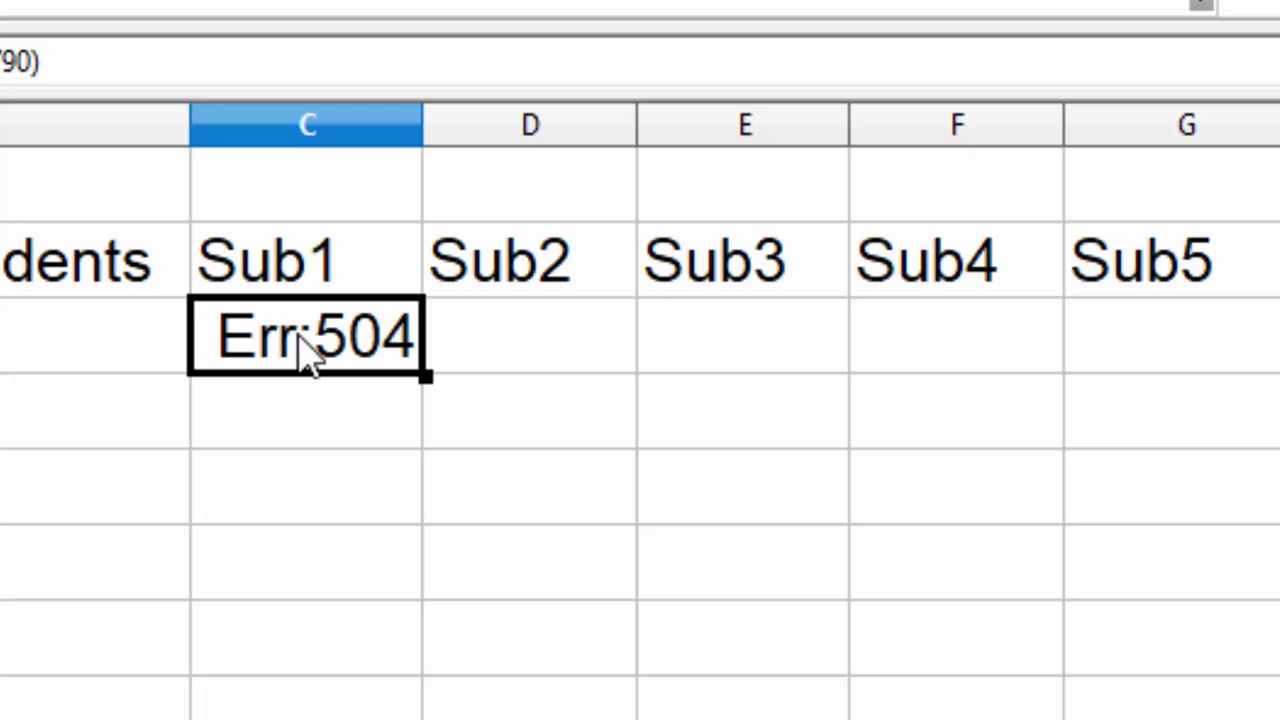
{"action": "key", "text": "F2"}
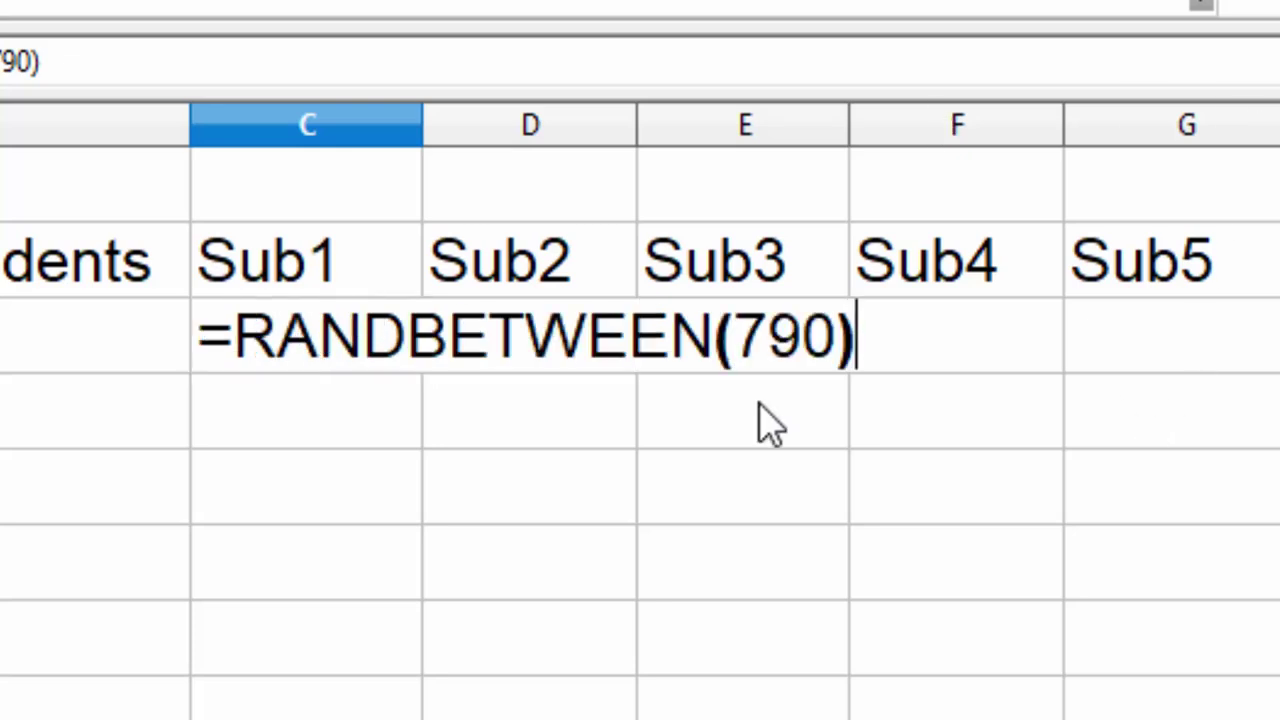
{"action": "left_click", "coordinate": [770, 336]}
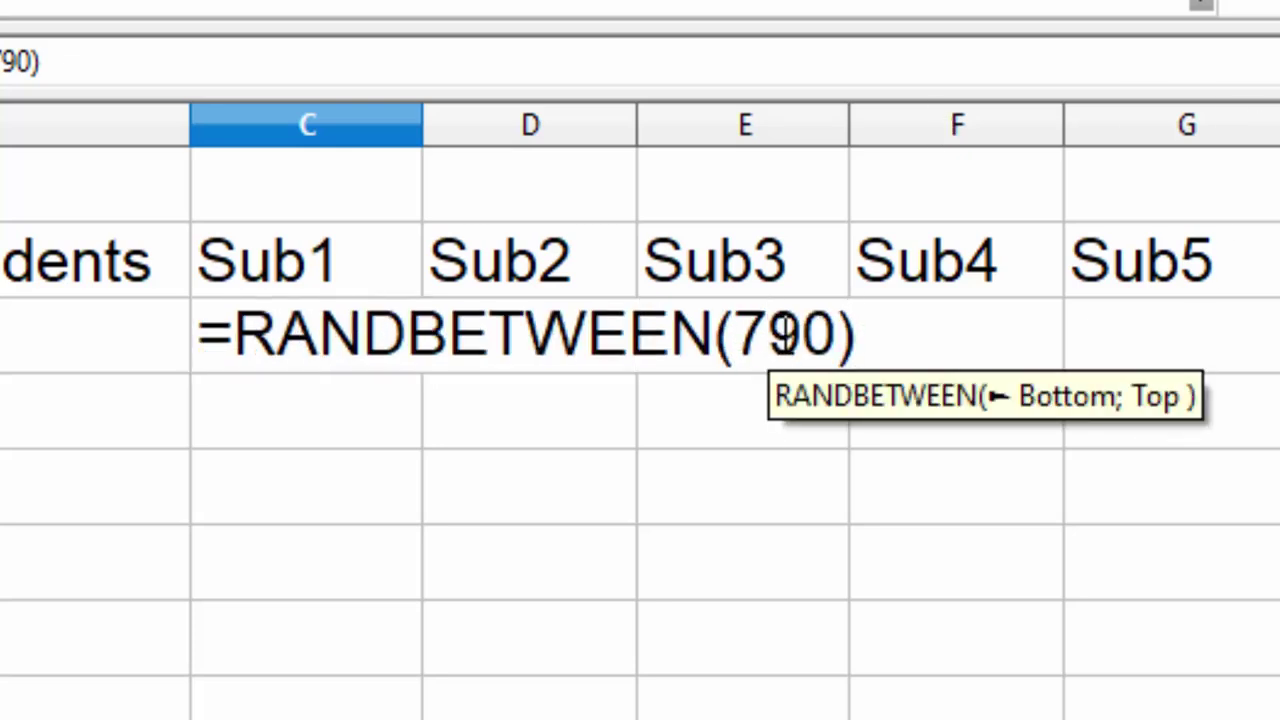
{"action": "type", "text": ","}
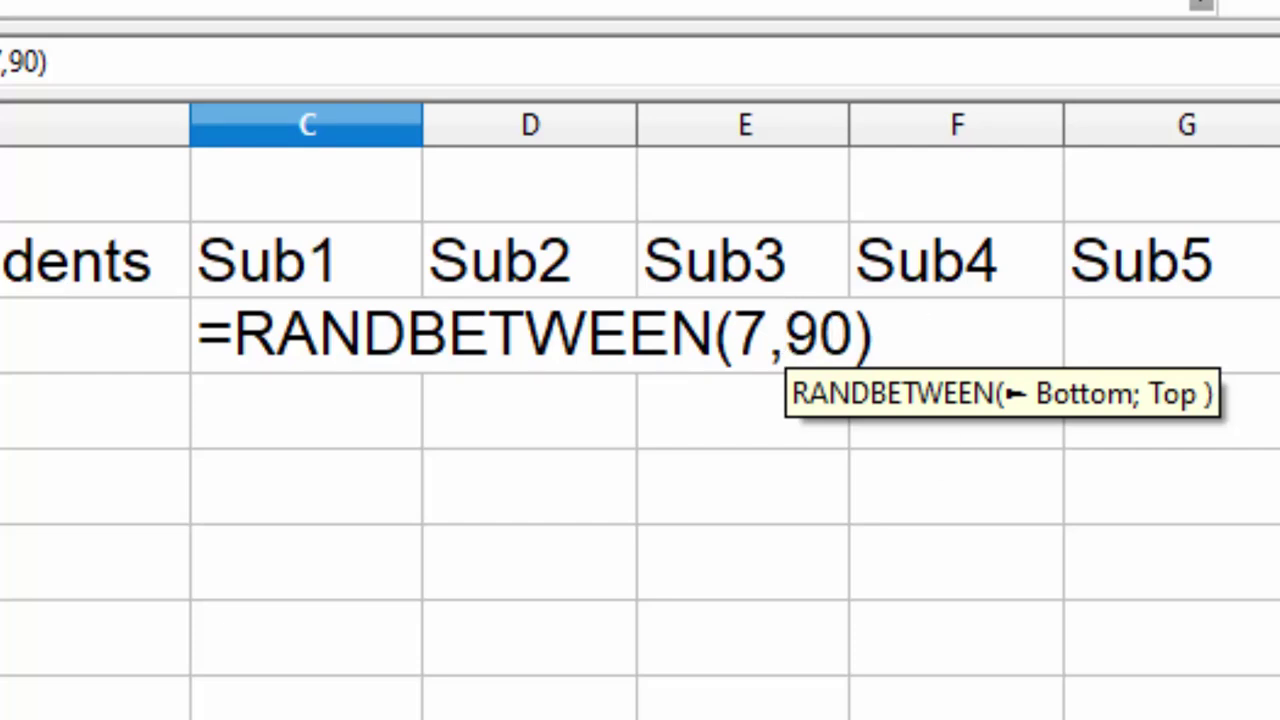
{"action": "key", "text": "Return"}
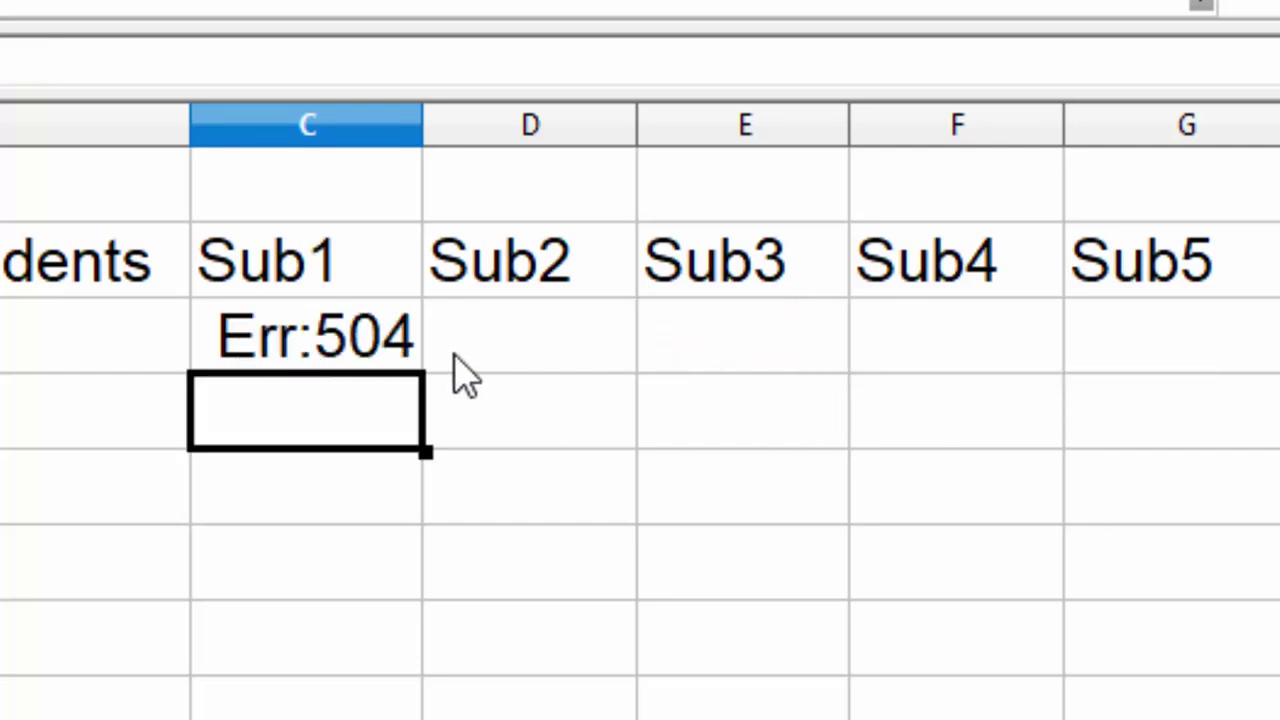
{"action": "left_click", "coordinate": [371, 366]}
{"action": "key", "text": "F2"}
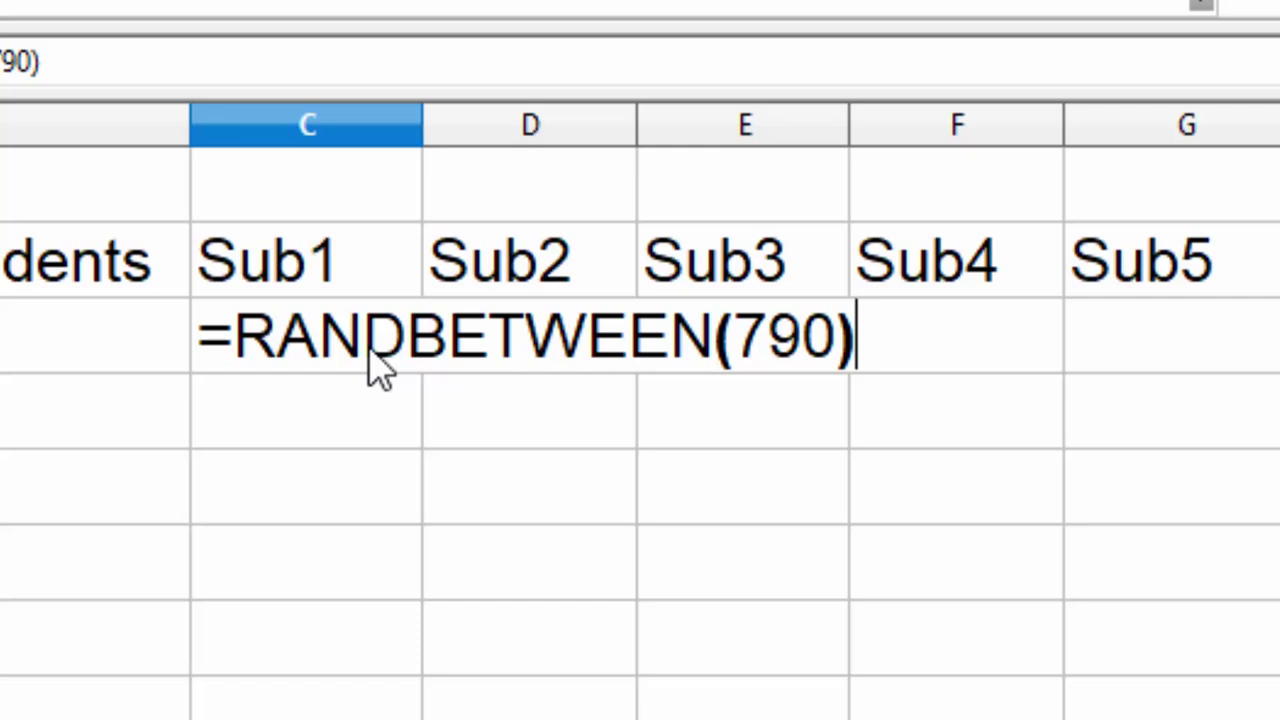
{"action": "key", "text": "Left"}
{"action": "key", "text": "Left"}
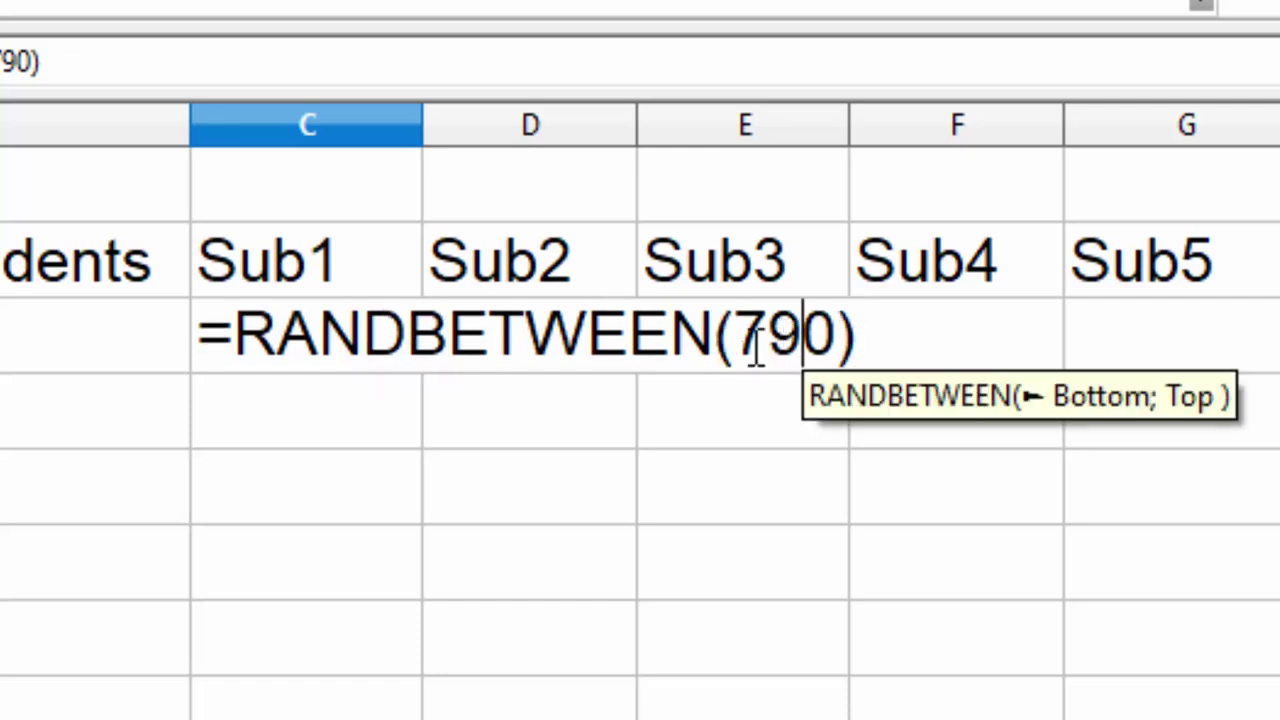
{"action": "left_click", "coordinate": [769, 345]}
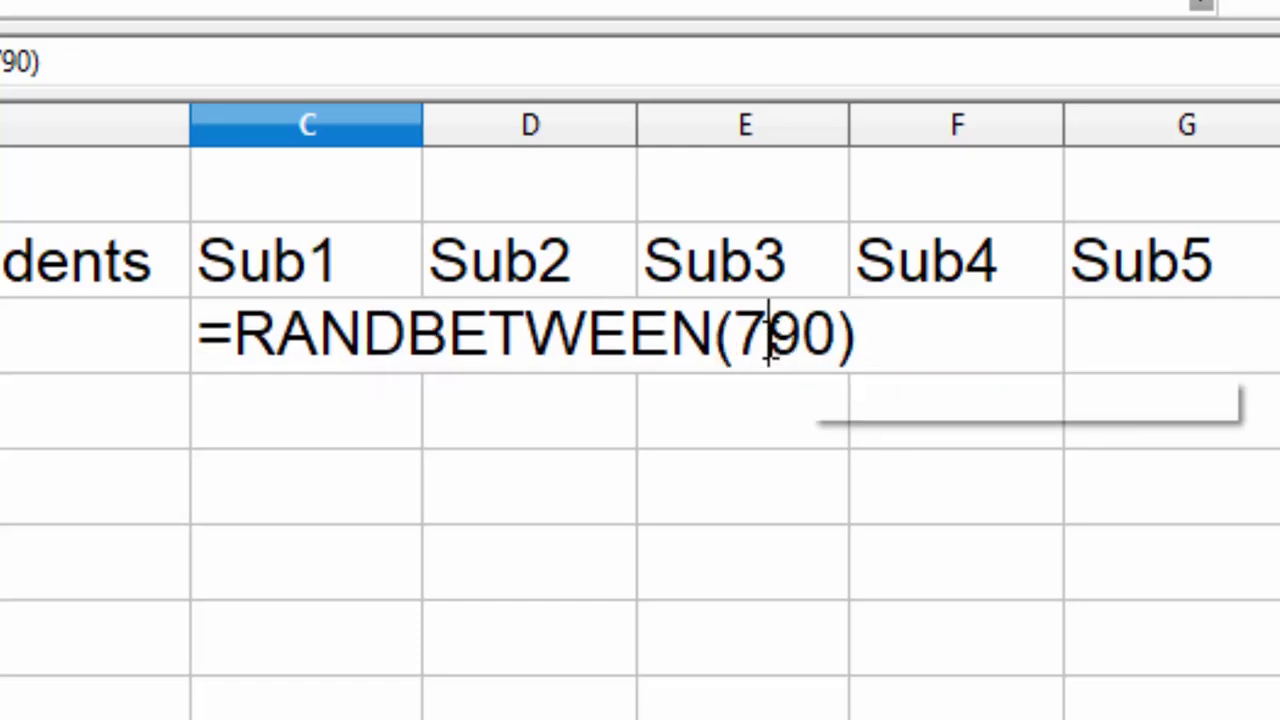
{"action": "type", "text": ";"}
{"action": "key", "text": "Return"}
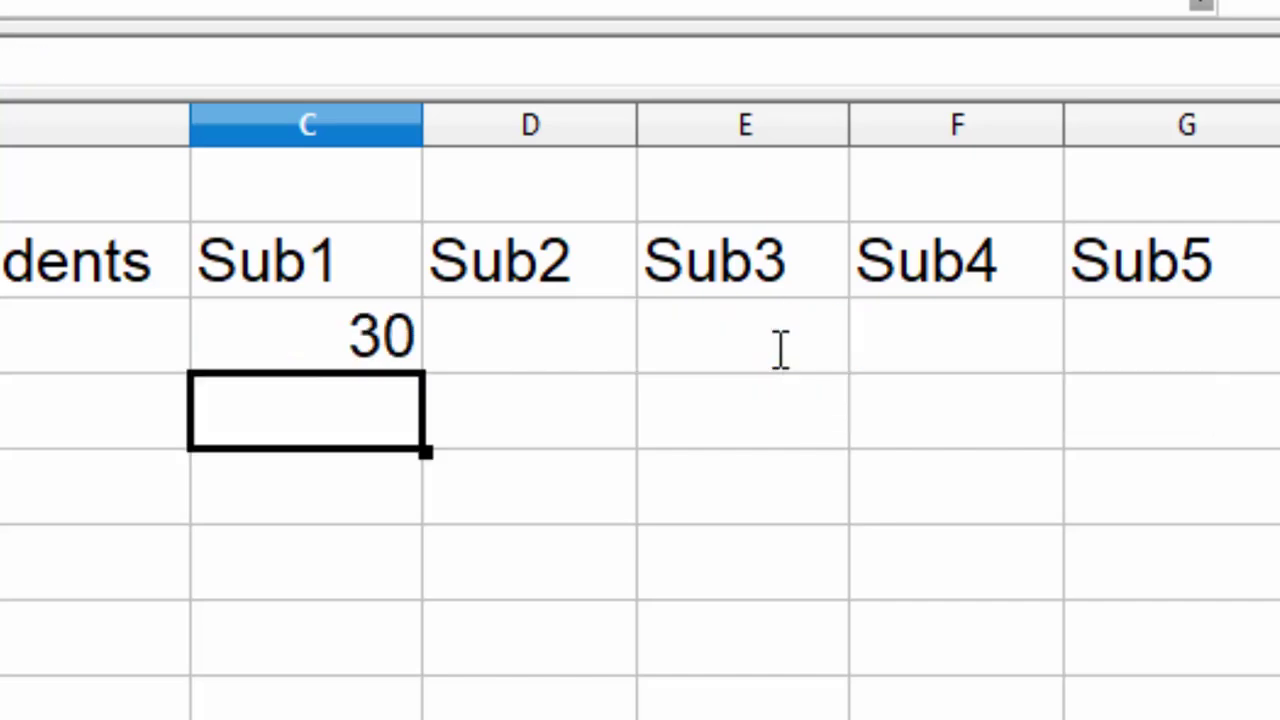
Fill the RANDBETWEEN mark formula across C3:G11 and copy the block.
{"action": "left_click", "coordinate": [343, 362]}
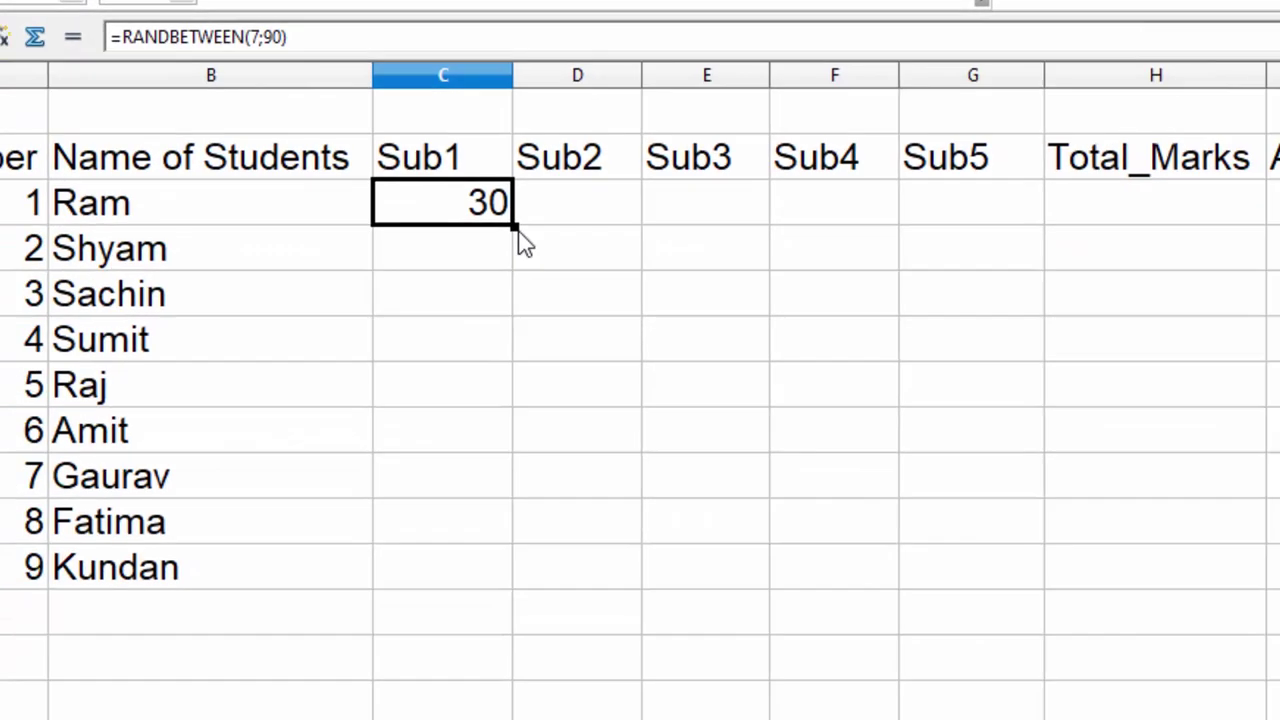
{"action": "mouse_move", "coordinate": [522, 209]}
{"action": "left_mouse_down"}
{"action": "mouse_move", "coordinate": [1012, 225]}
{"action": "mouse_move", "coordinate": [960, 535]}
{"action": "left_mouse_up"}
{"action": "right_click", "coordinate": [684, 324]}
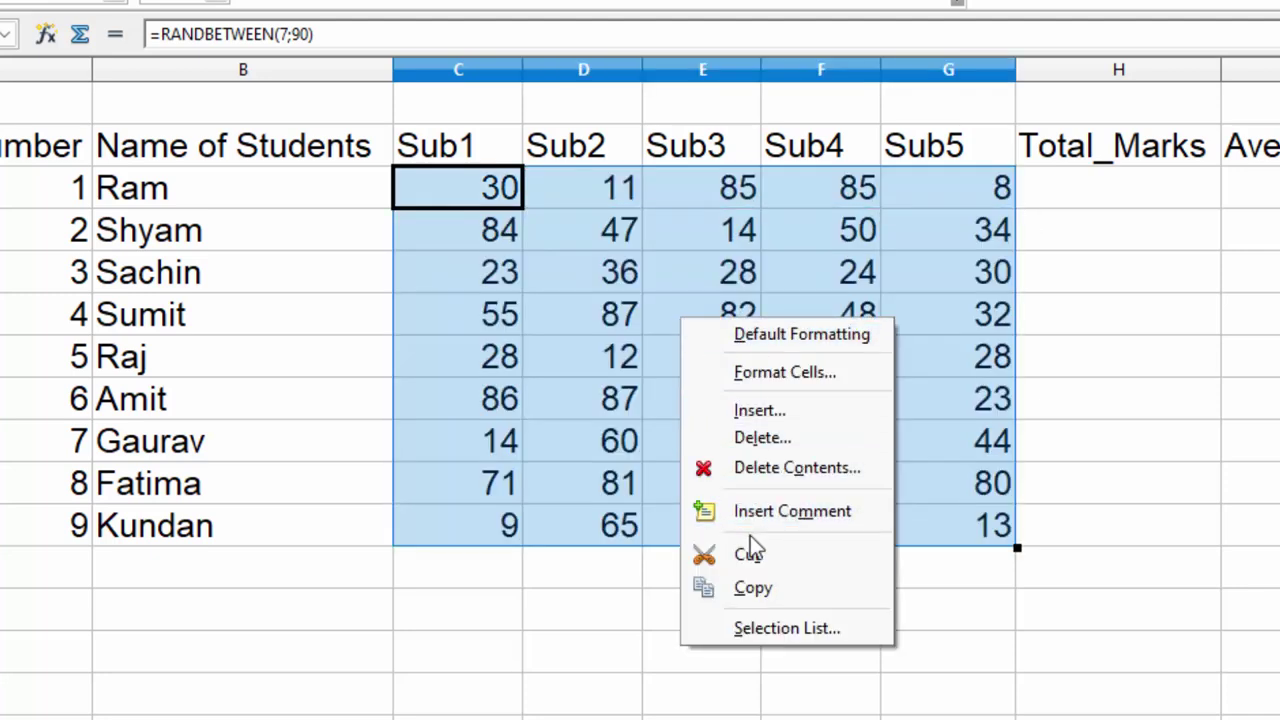
{"action": "left_click", "coordinate": [755, 589]}
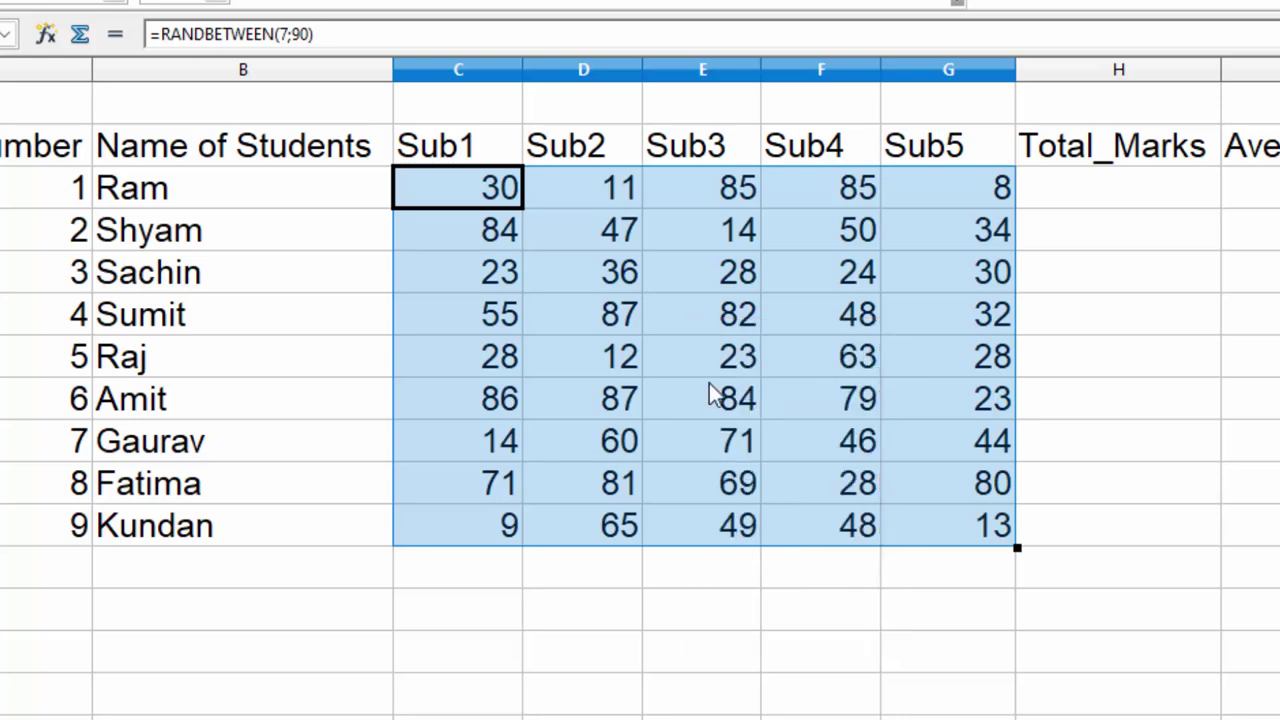
Paste Special the marks back in place as Numbers only, excluding Text and Date & time.
{"action": "right_click", "coordinate": [700, 322]}
{"action": "left_click", "coordinate": [799, 634]}
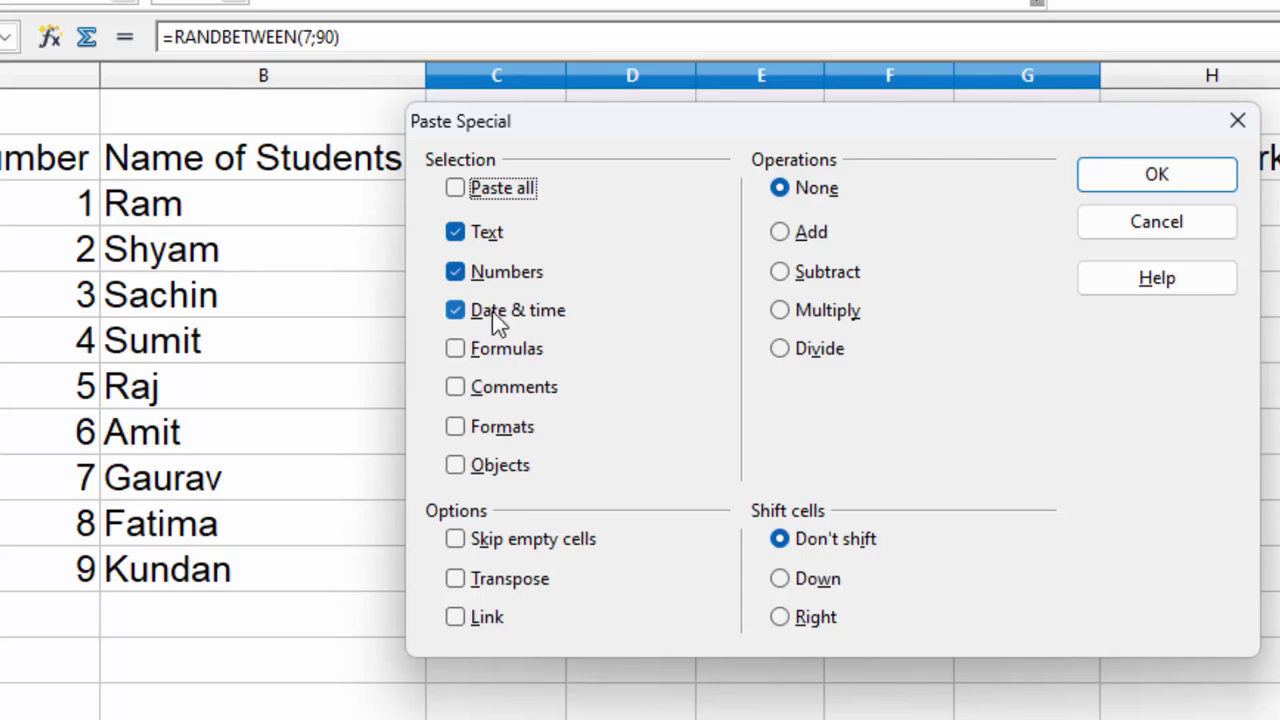
{"action": "left_click", "coordinate": [500, 312]}
{"action": "left_click", "coordinate": [495, 236]}
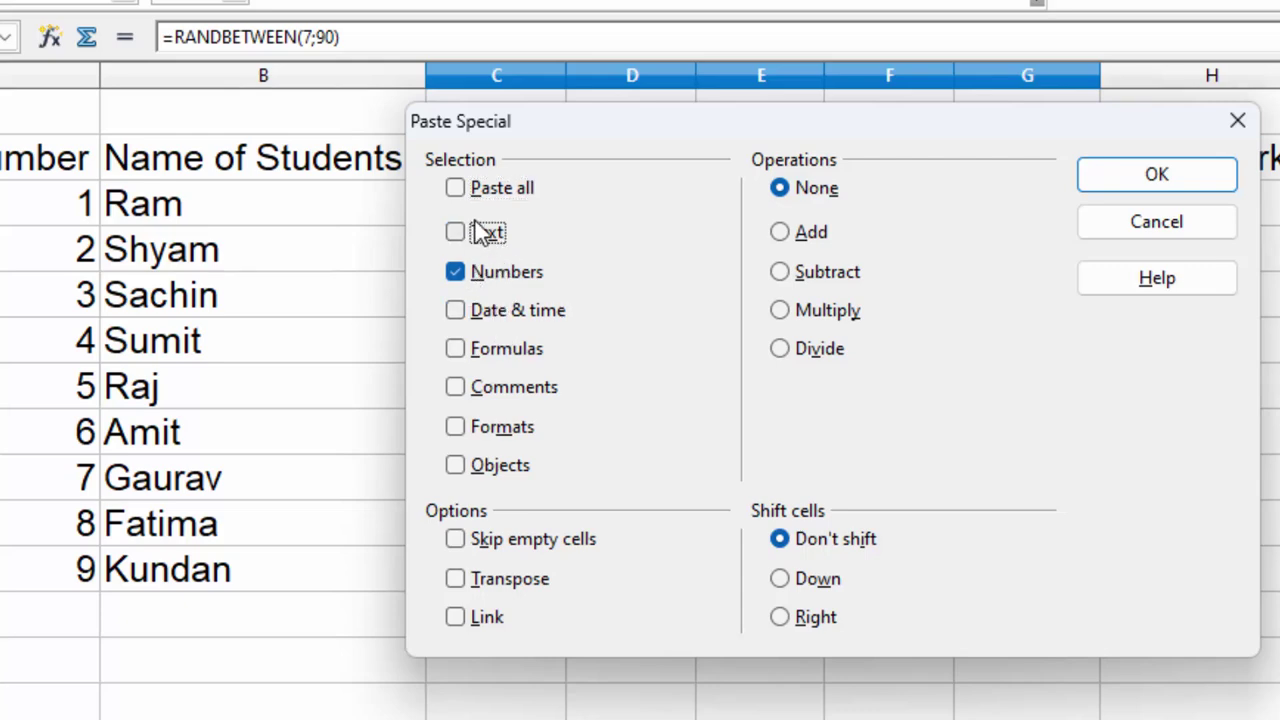
{"action": "left_click", "coordinate": [1190, 185]}
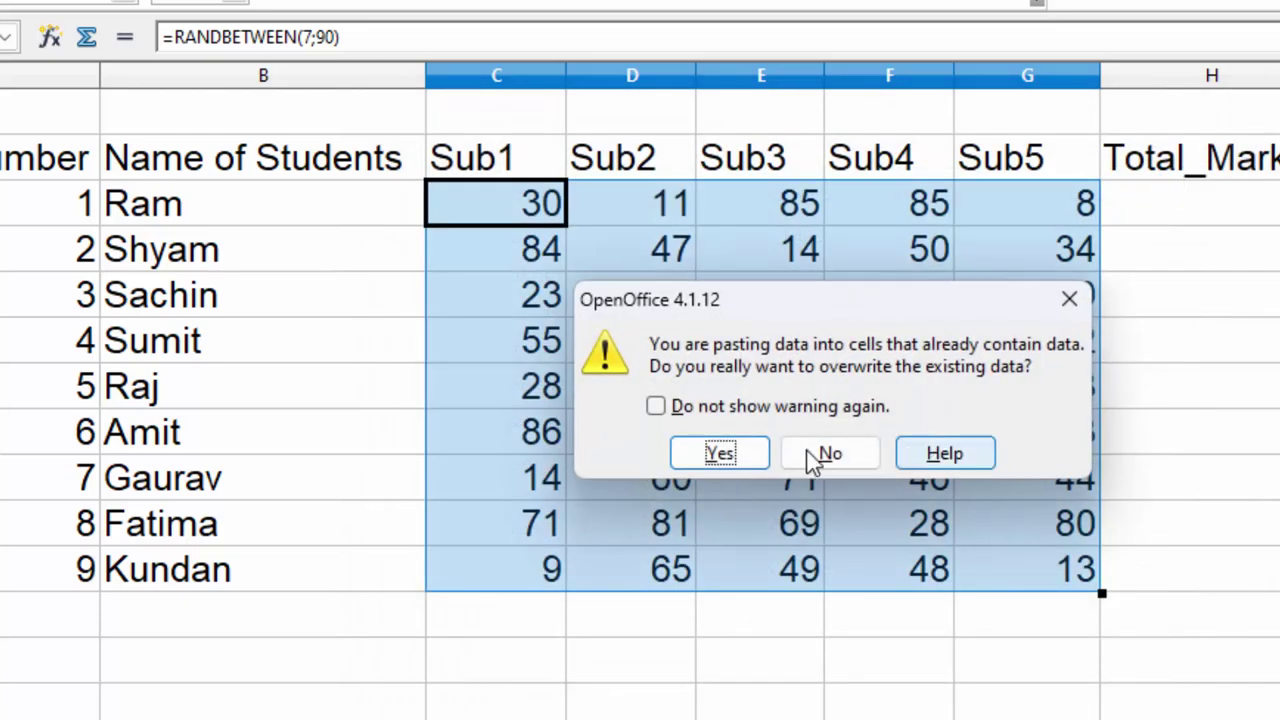
{"action": "left_click", "coordinate": [720, 453]}
{"action": "double_click", "coordinate": [1243, 440]}
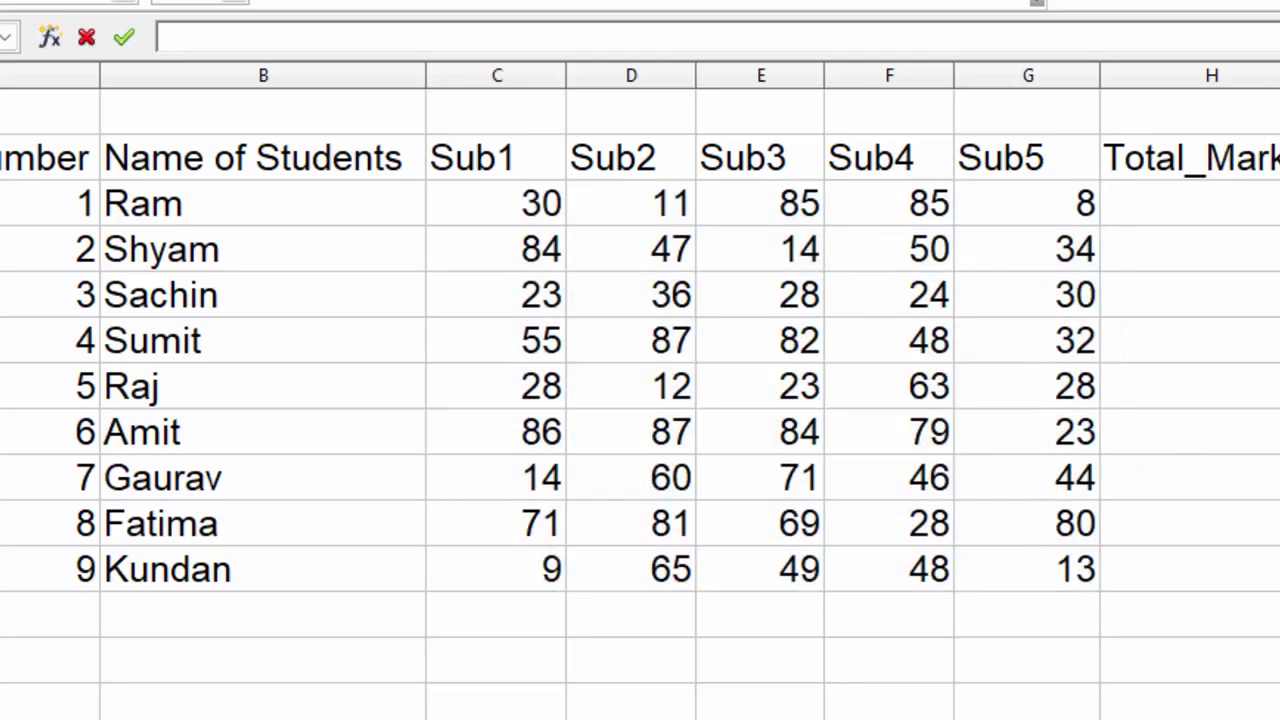
Enter =SUM(C3:G3) in H3 and fill the totals down to H11.
{"action": "left_click", "coordinate": [1225, 210]}
{"action": "type", "text": "="}
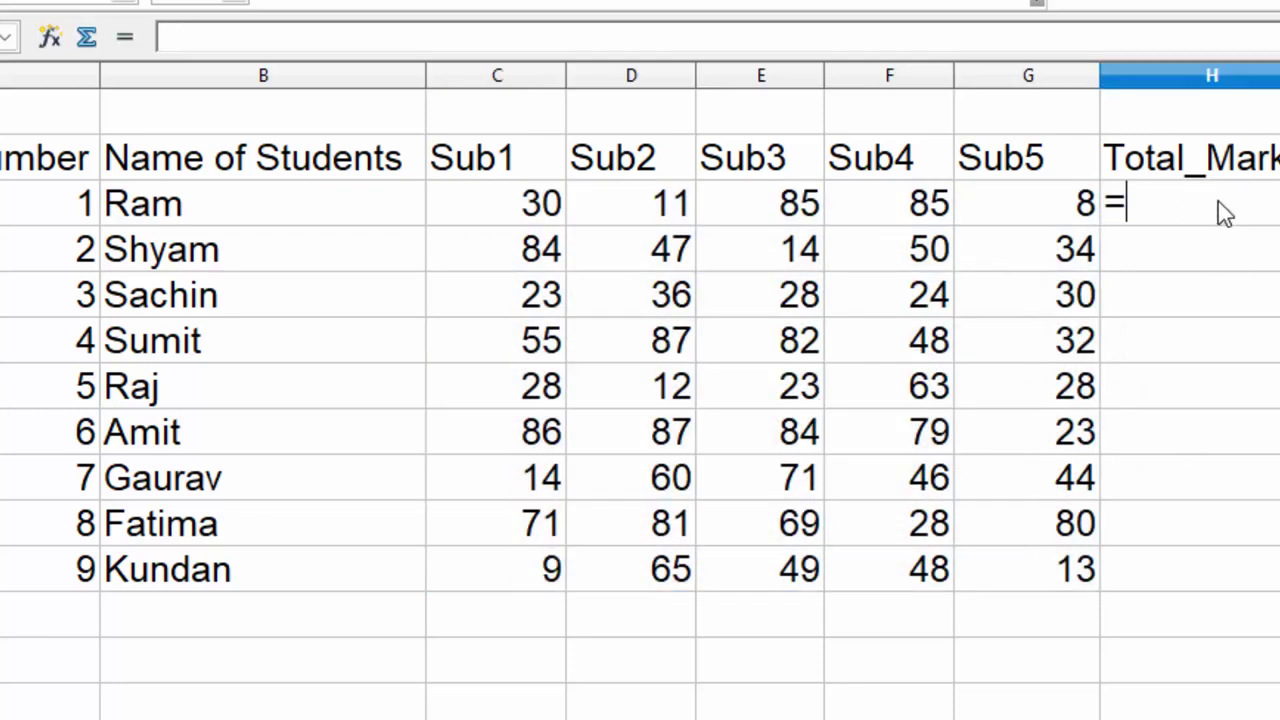
{"action": "type", "text": "s"}
{"action": "type", "text": "u"}
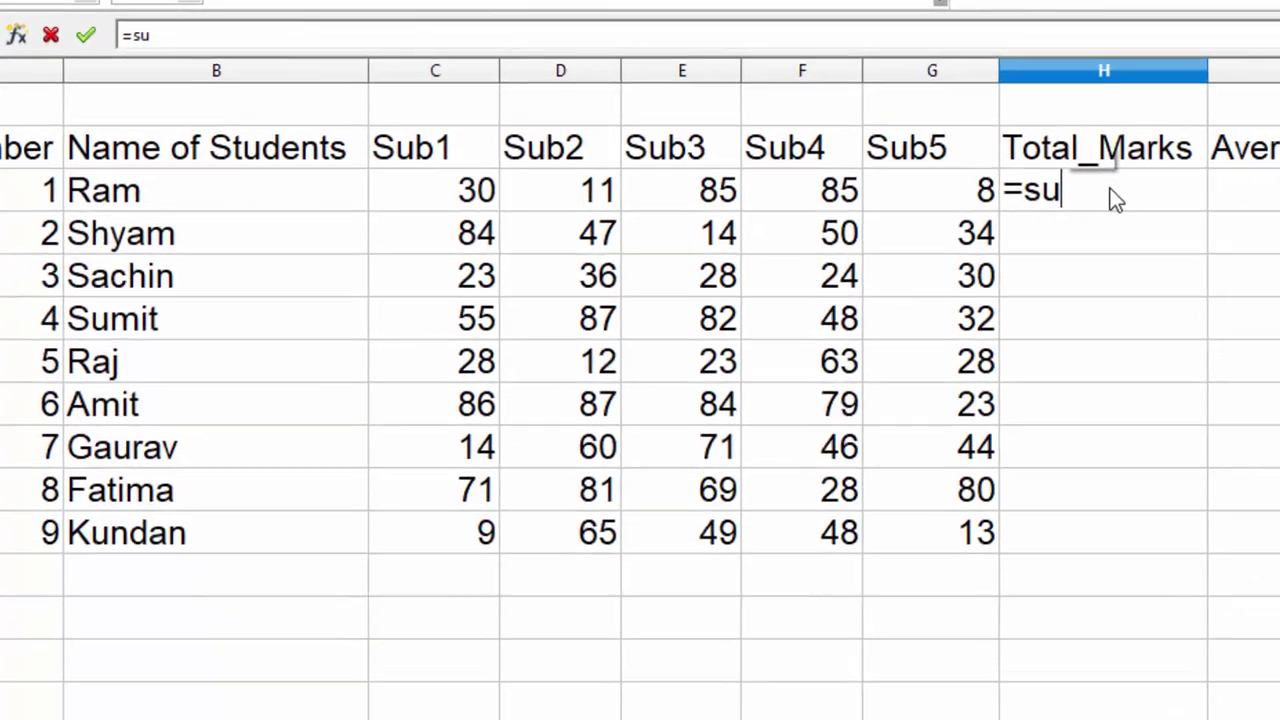
{"action": "type", "text": "m"}
{"action": "type", "text": "("}
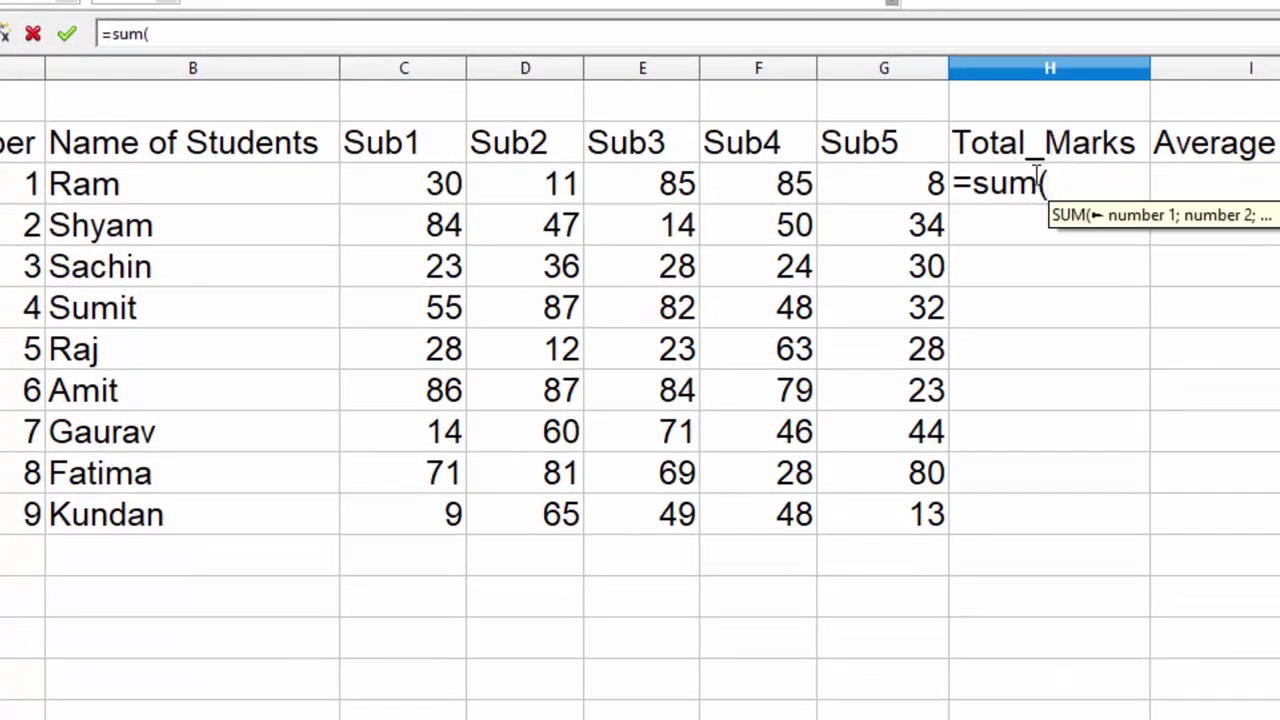
{"action": "left_click_drag", "start_coordinate": [425, 178], "coordinate": [861, 178]}
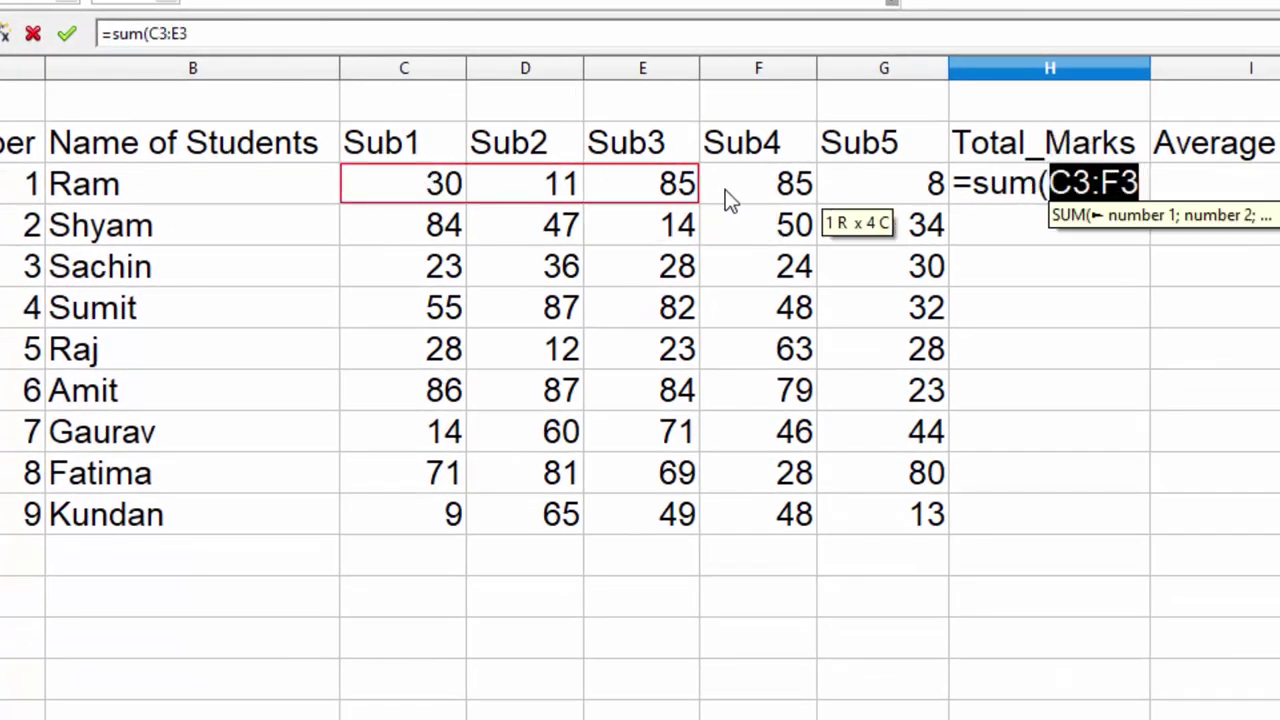
{"action": "type", "text": ")"}
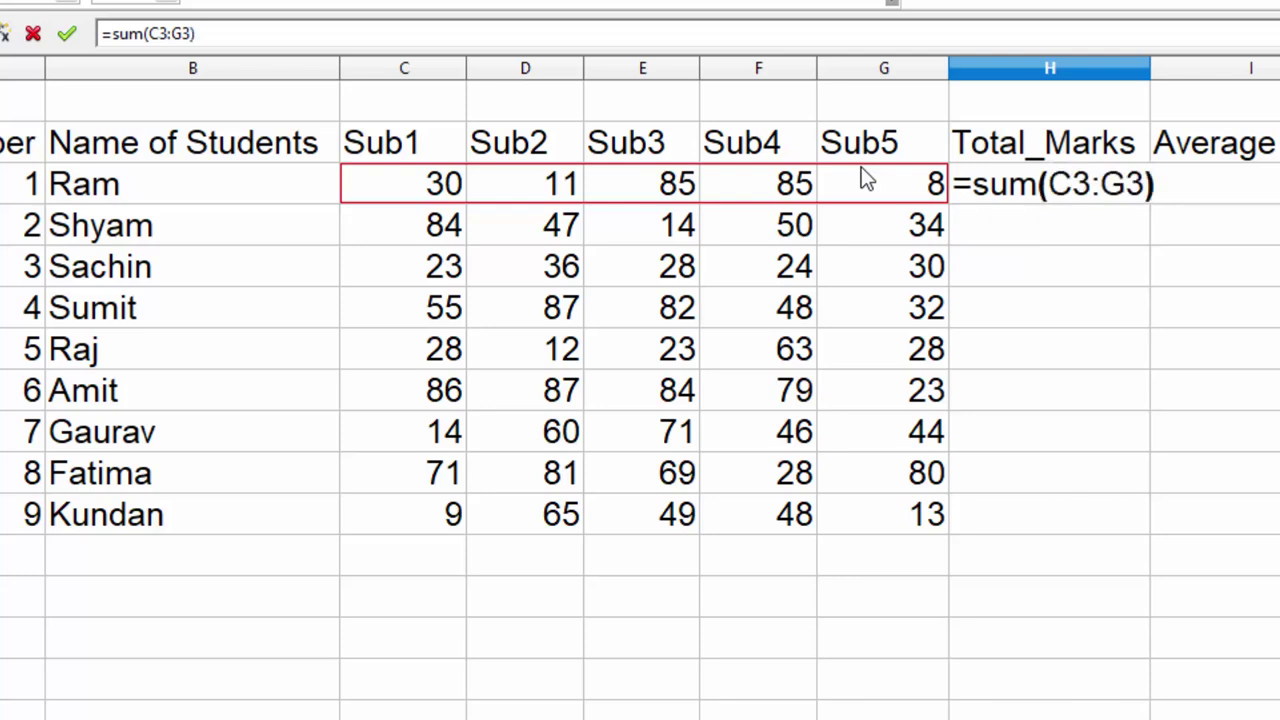
{"action": "key", "text": "Return"}
{"action": "left_click", "coordinate": [1104, 196]}
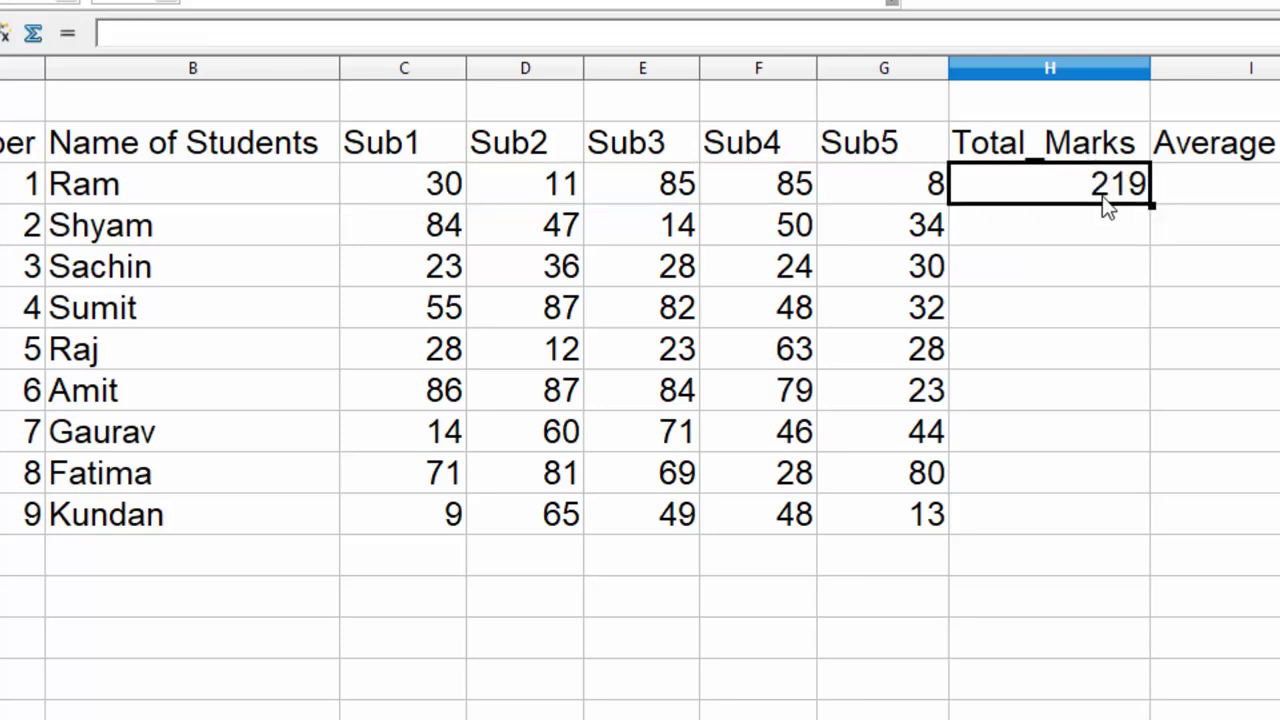
{"action": "double_click", "coordinate": [1152, 208]}
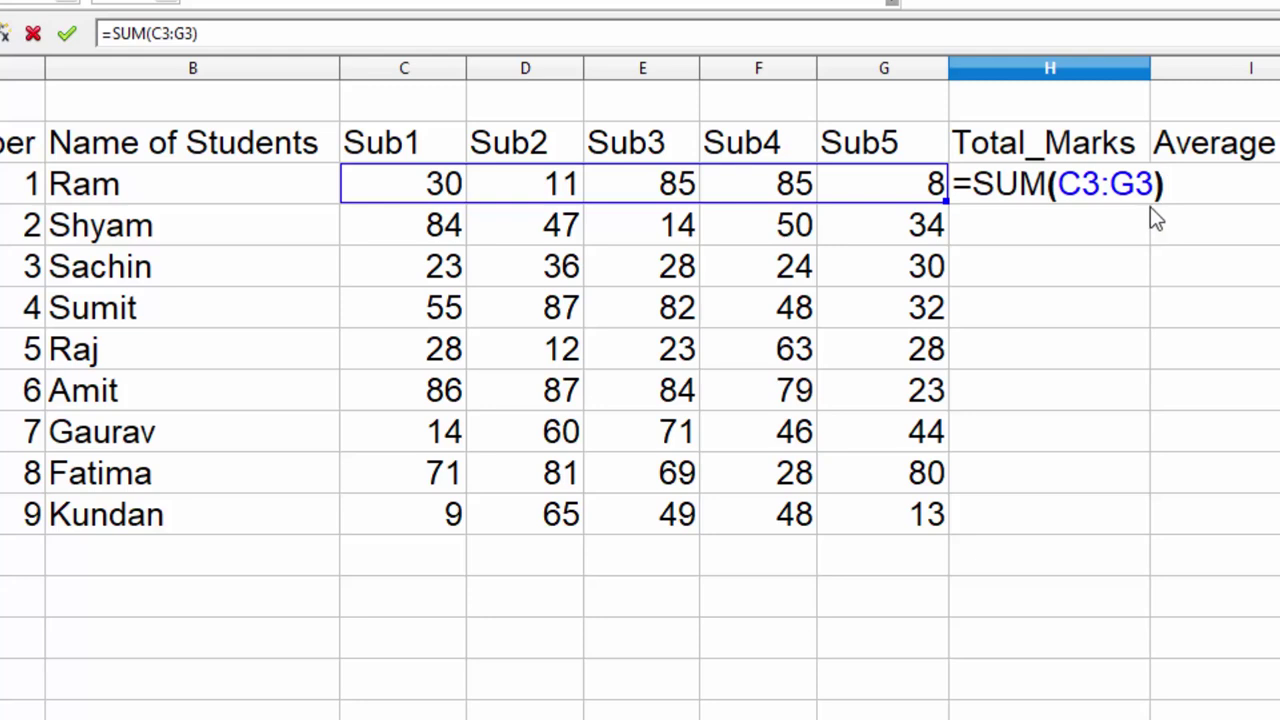
{"action": "key", "text": "Escape"}
{"action": "left_click", "coordinate": [1097, 193]}
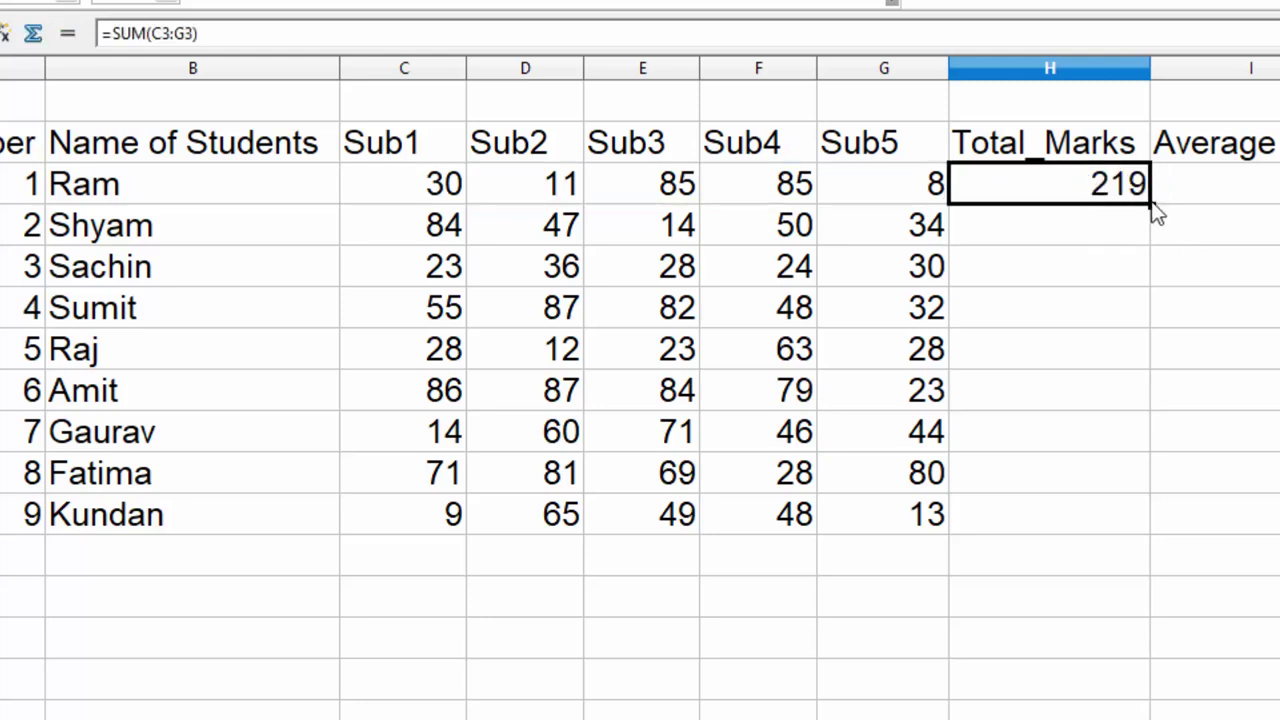
{"action": "left_click_drag", "start_coordinate": [1152, 206], "coordinate": [1122, 530]}
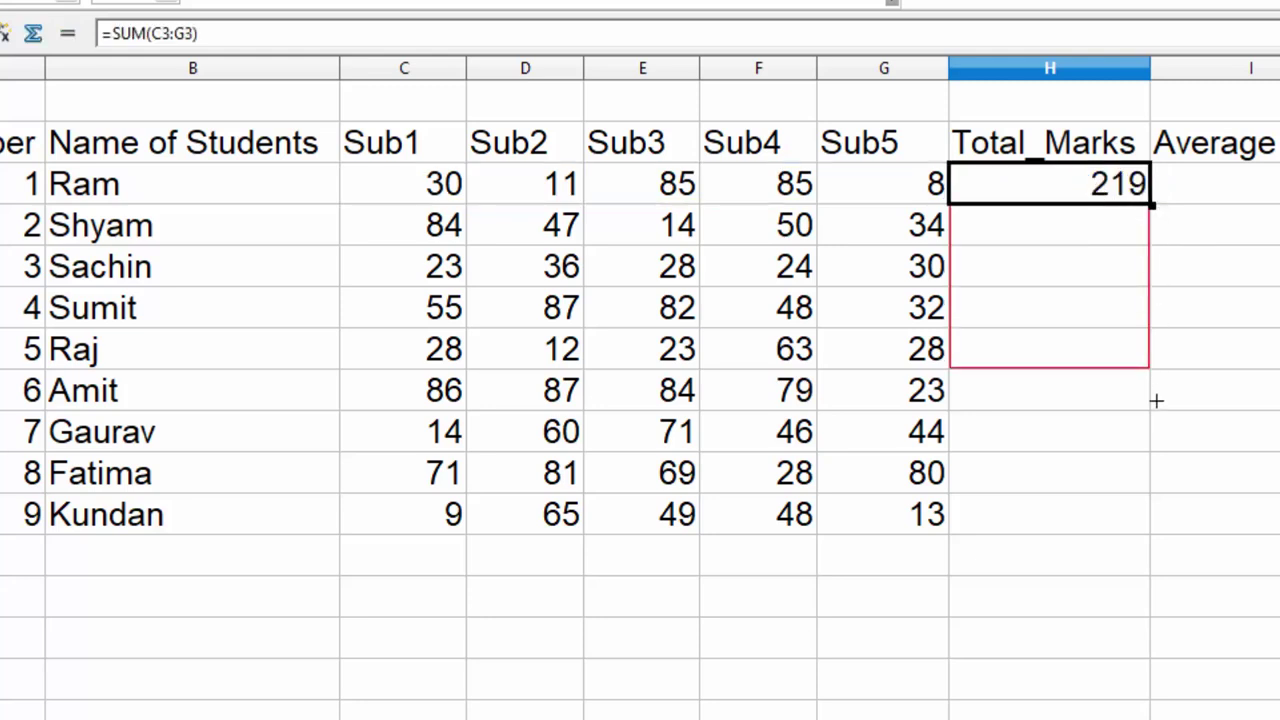
{"action": "left_click", "coordinate": [1252, 197]}
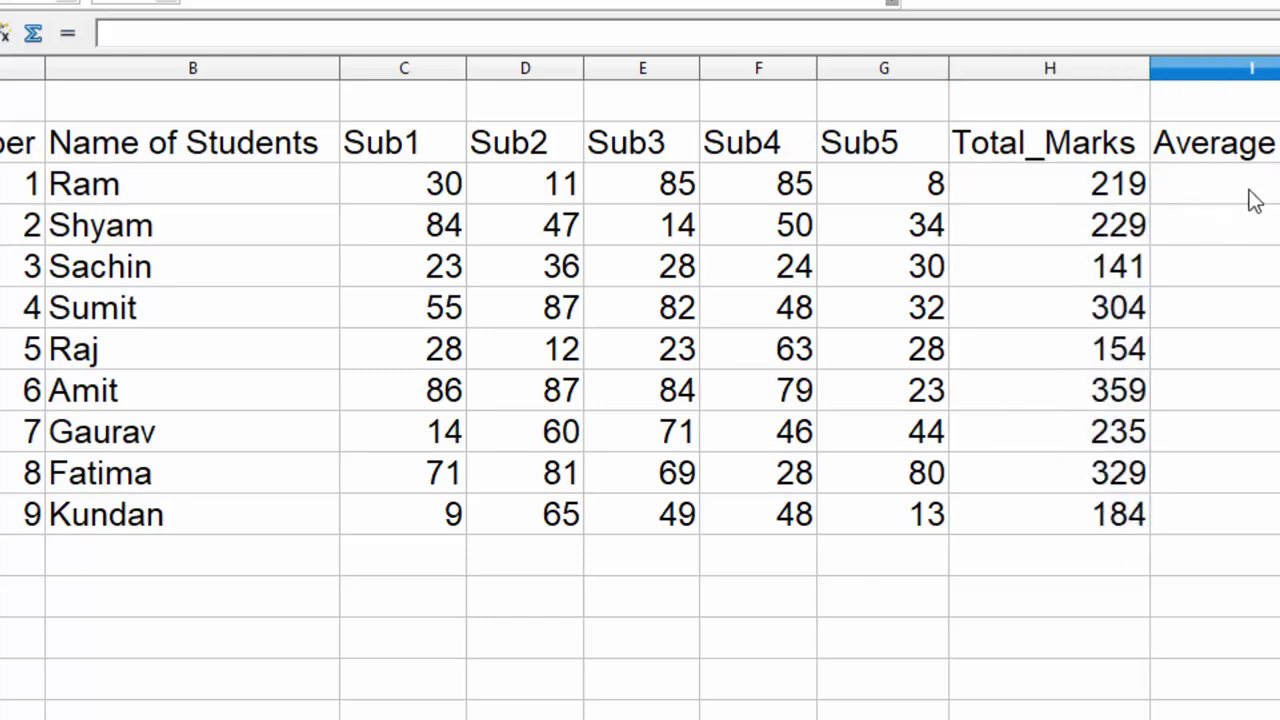
Enter =AVERAGE(C3:G3) in I3 to give Ram's mean of 43.8.
{"action": "type", "text": "=averagre"}
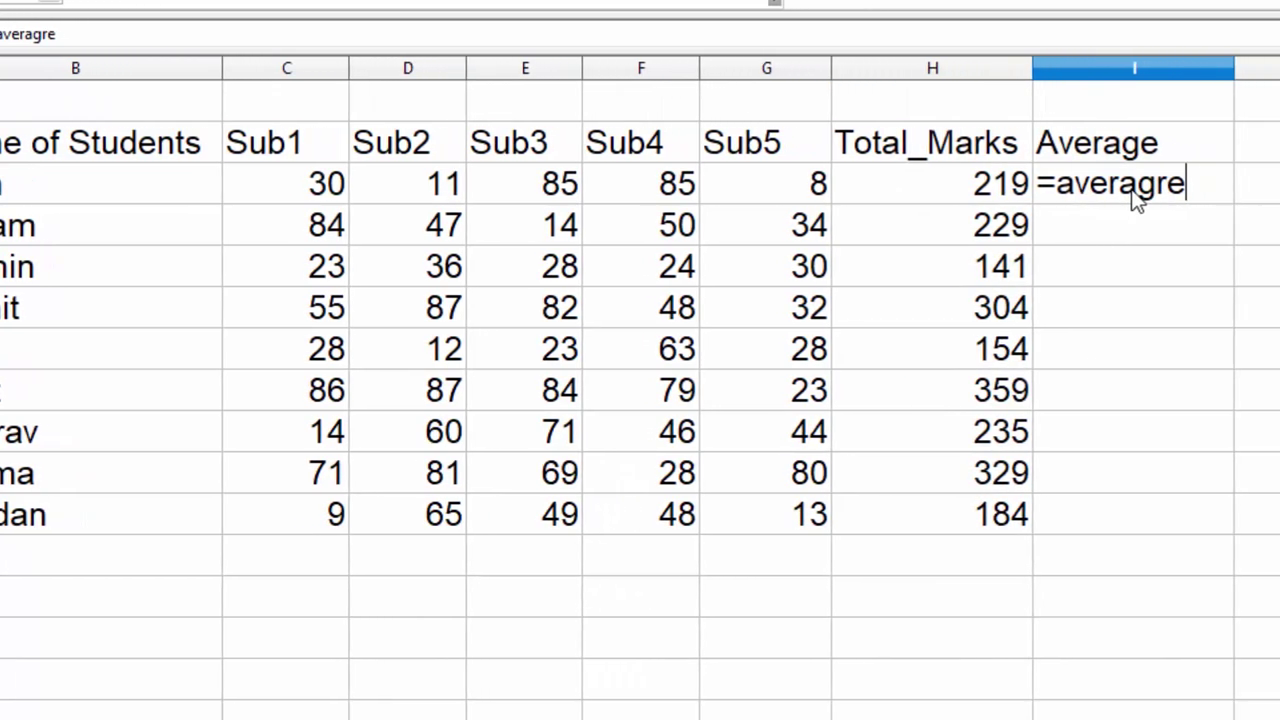
{"action": "type", "text": "("}
{"action": "key", "text": "BackSpace"}
{"action": "key", "text": "BackSpace"}
{"action": "key", "text": "BackSpace"}
{"action": "key", "text": "BackSpace"}
{"action": "type", "text": "ge"}
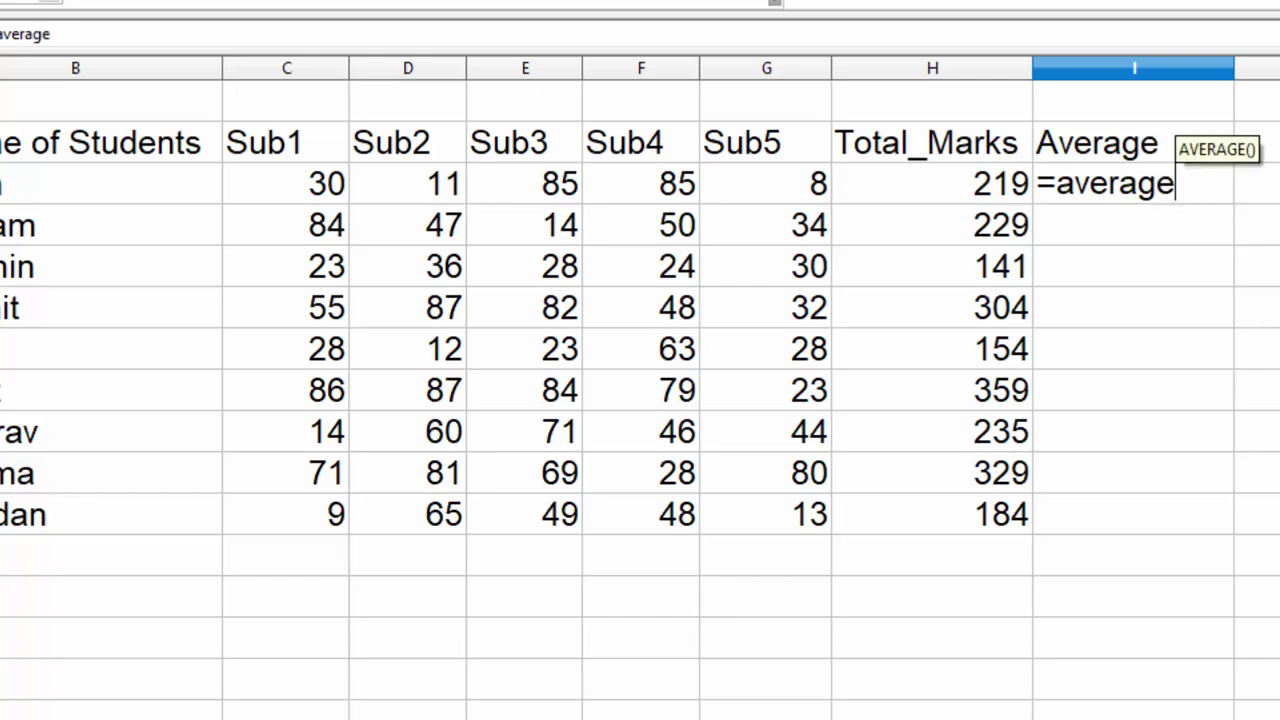
{"action": "type", "text": "("}
{"action": "left_click", "coordinate": [308, 193]}
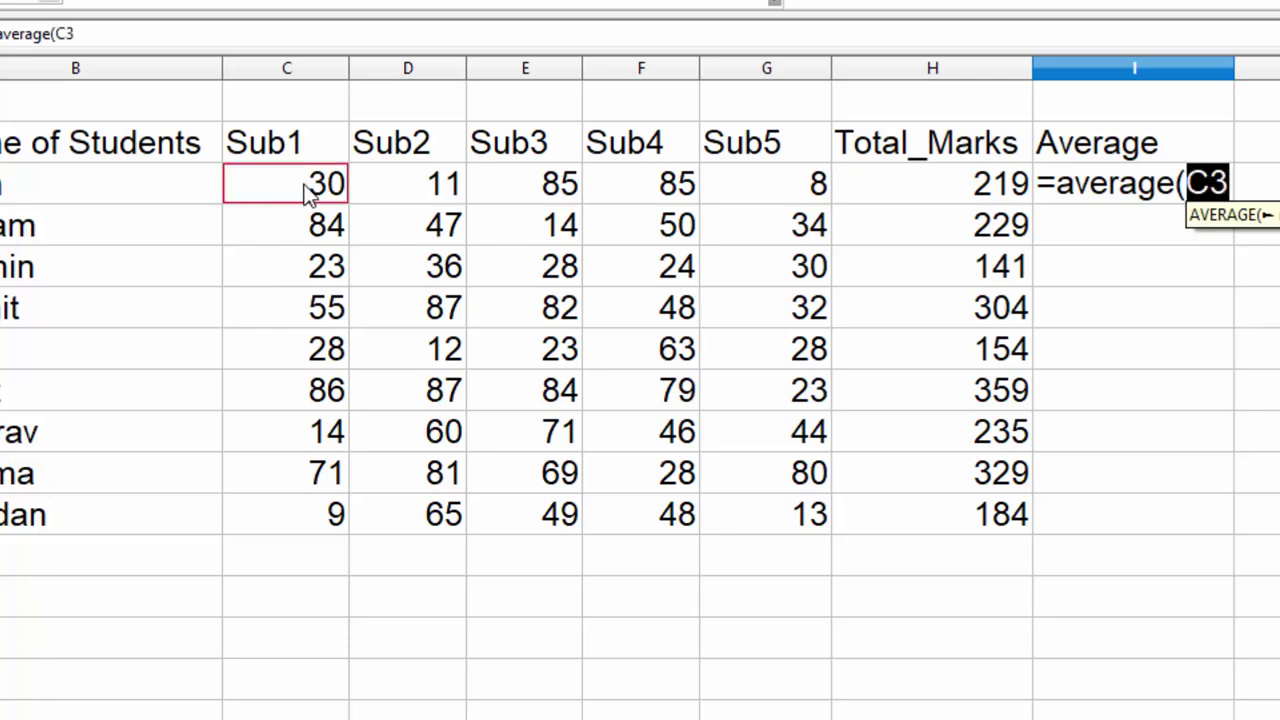
{"action": "left_click_drag", "start_coordinate": [308, 193], "coordinate": [760, 181]}
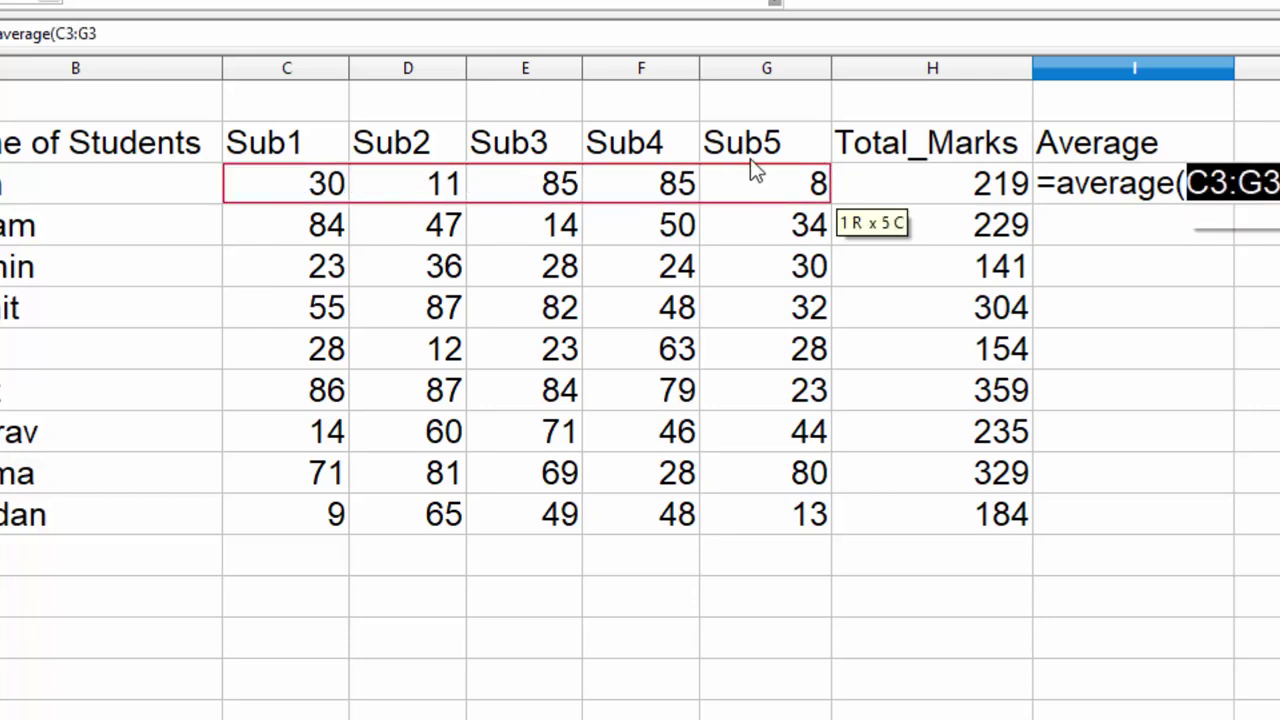
{"action": "key", "text": "Return"}
Fill the average formula down to I11, ending with 36.8 for Kundan.
{"action": "left_click", "coordinate": [1163, 201]}
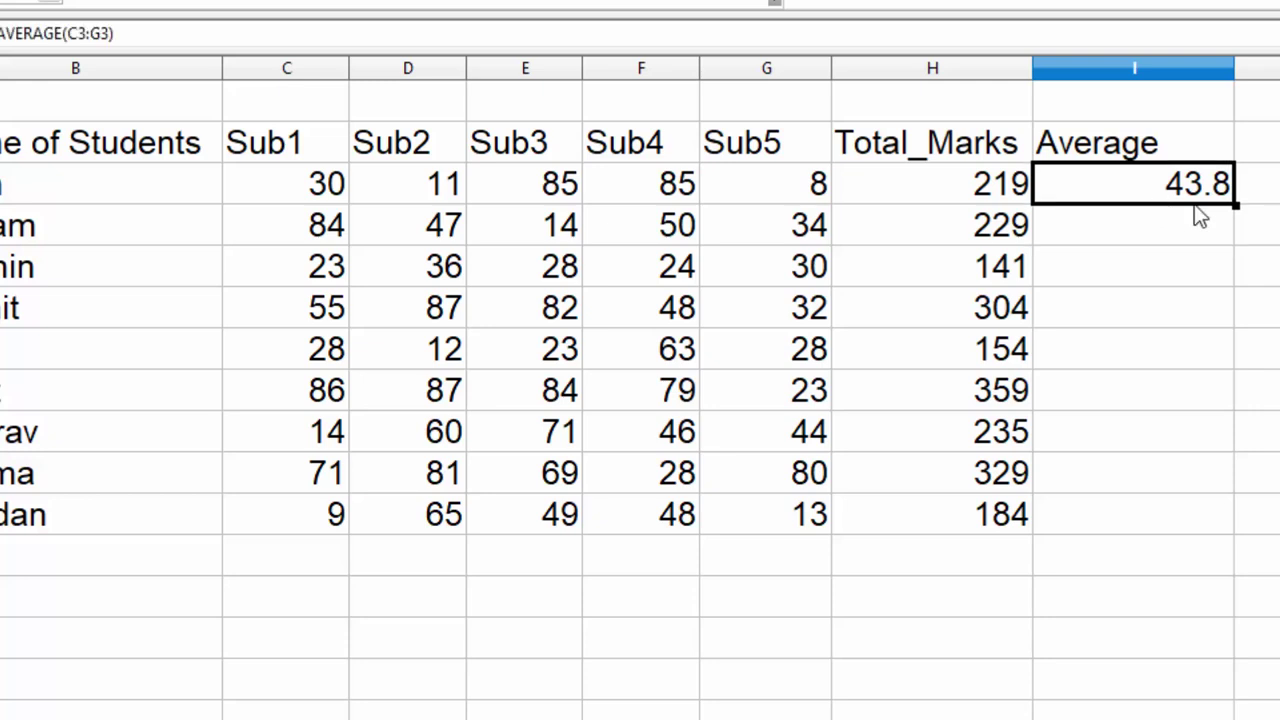
{"action": "double_click", "coordinate": [1236, 205]}
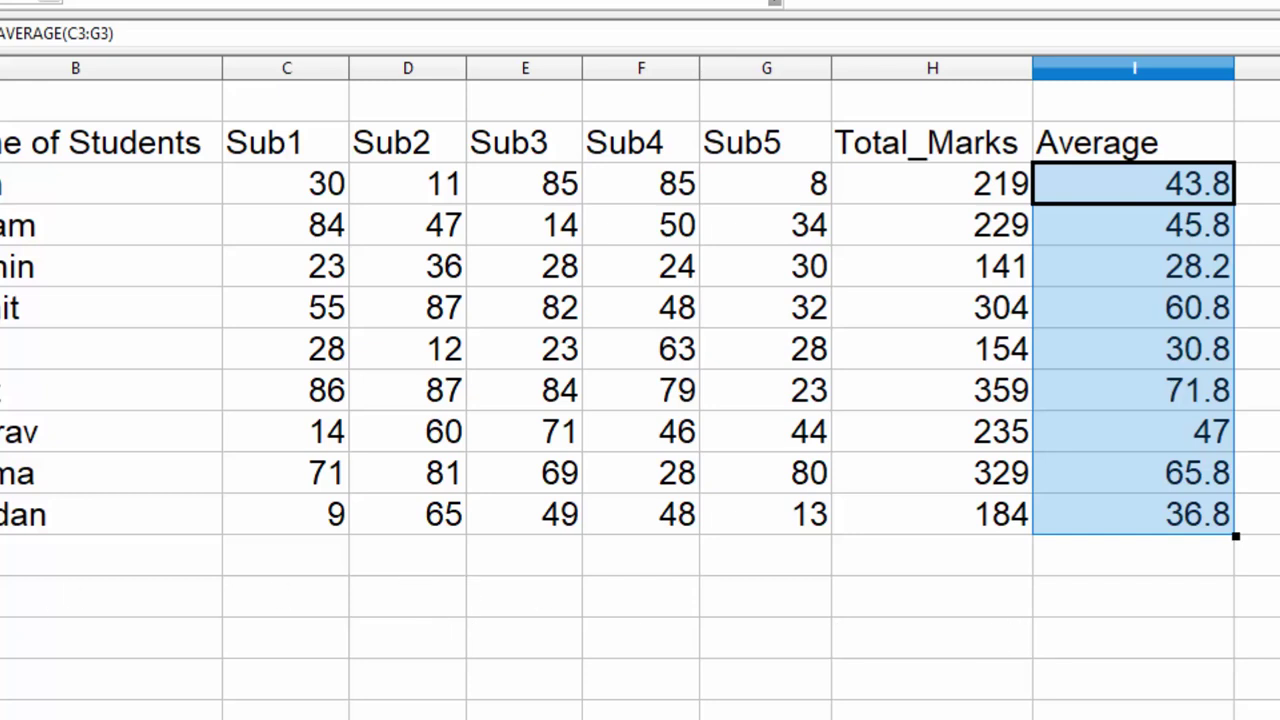
{"action": "left_click", "coordinate": [414, 595]}
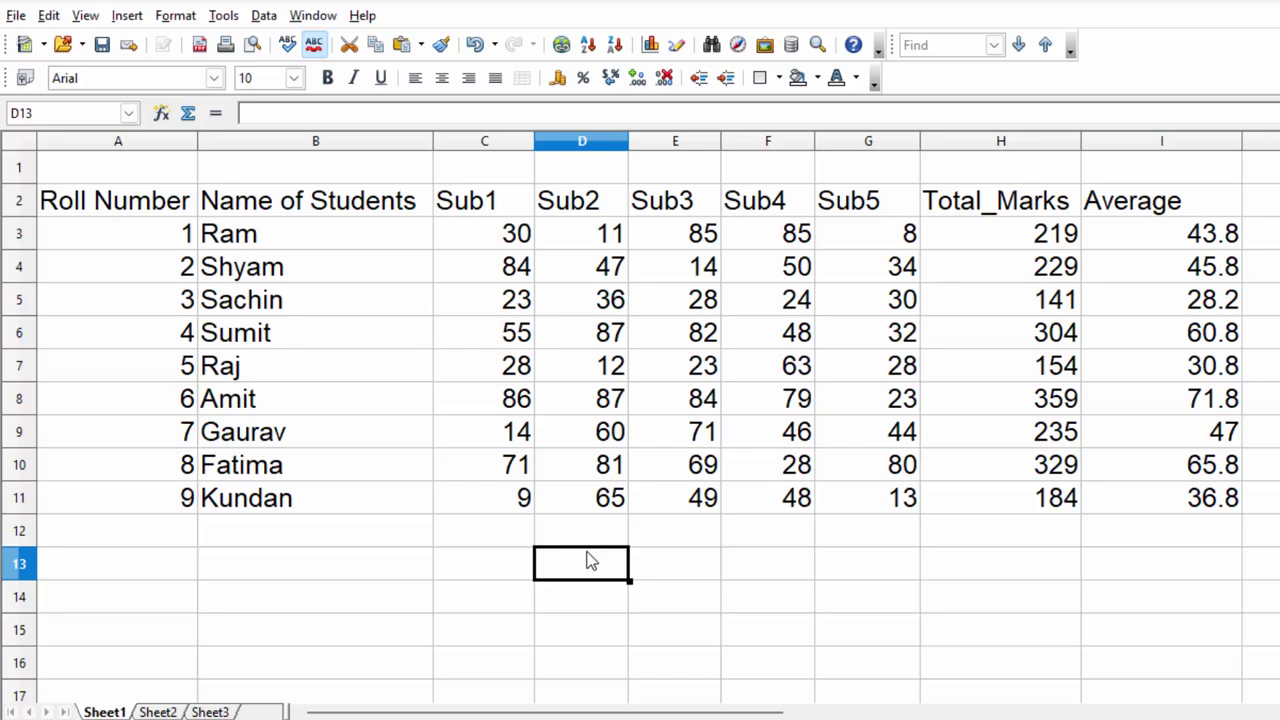
Enter =hlookup(F2;A2:I11;3,0) in D13, which shows ### in the narrow column.
{"action": "type", "text": "="}
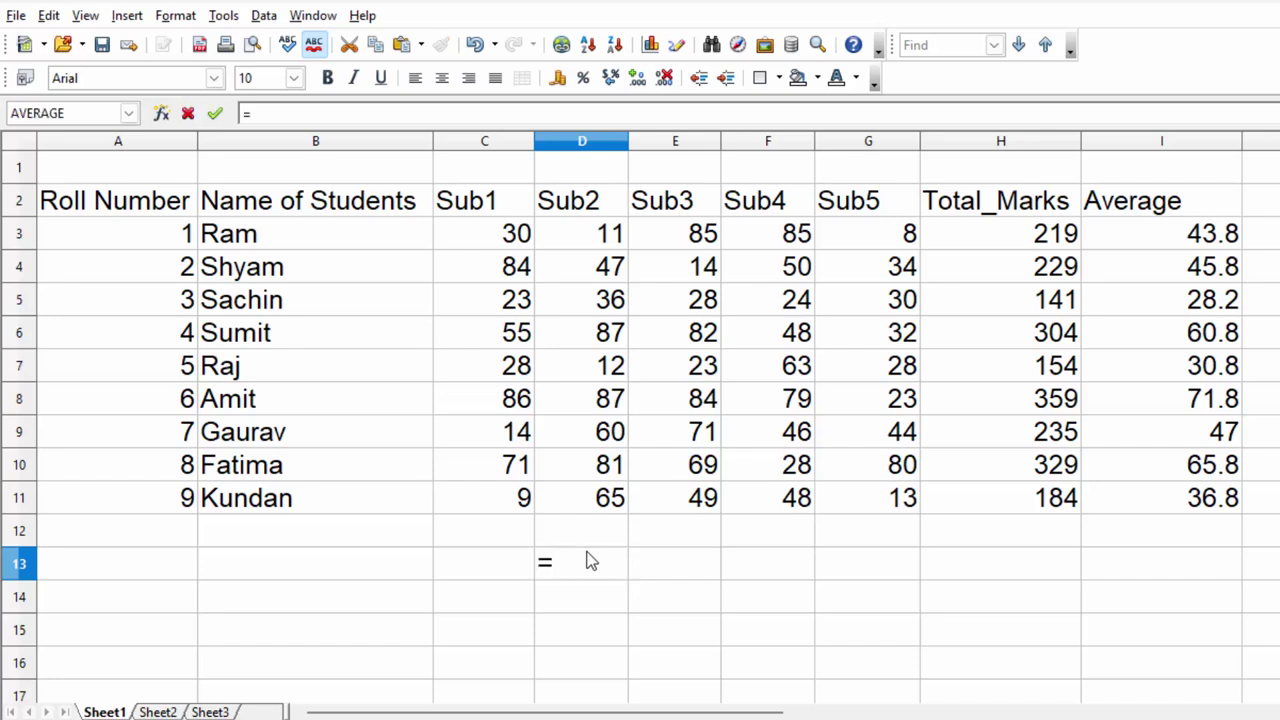
{"action": "type", "text": "hlooku"}
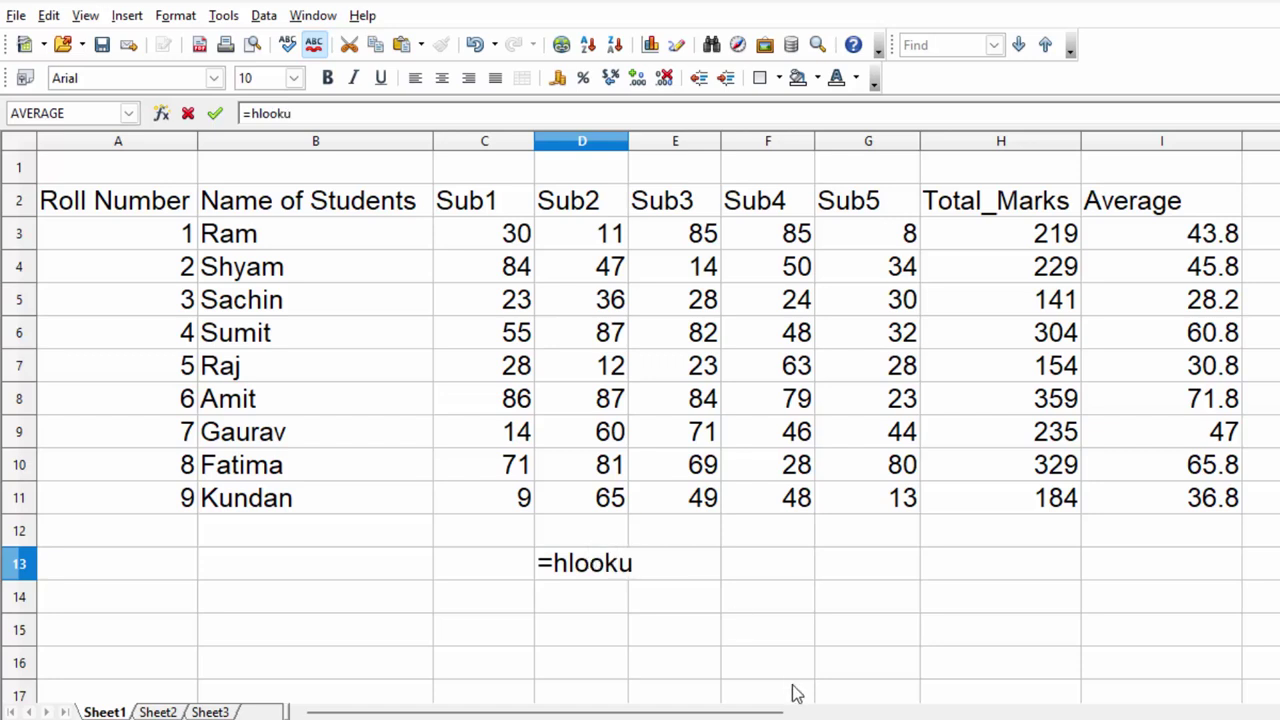
{"action": "type", "text": "p("}
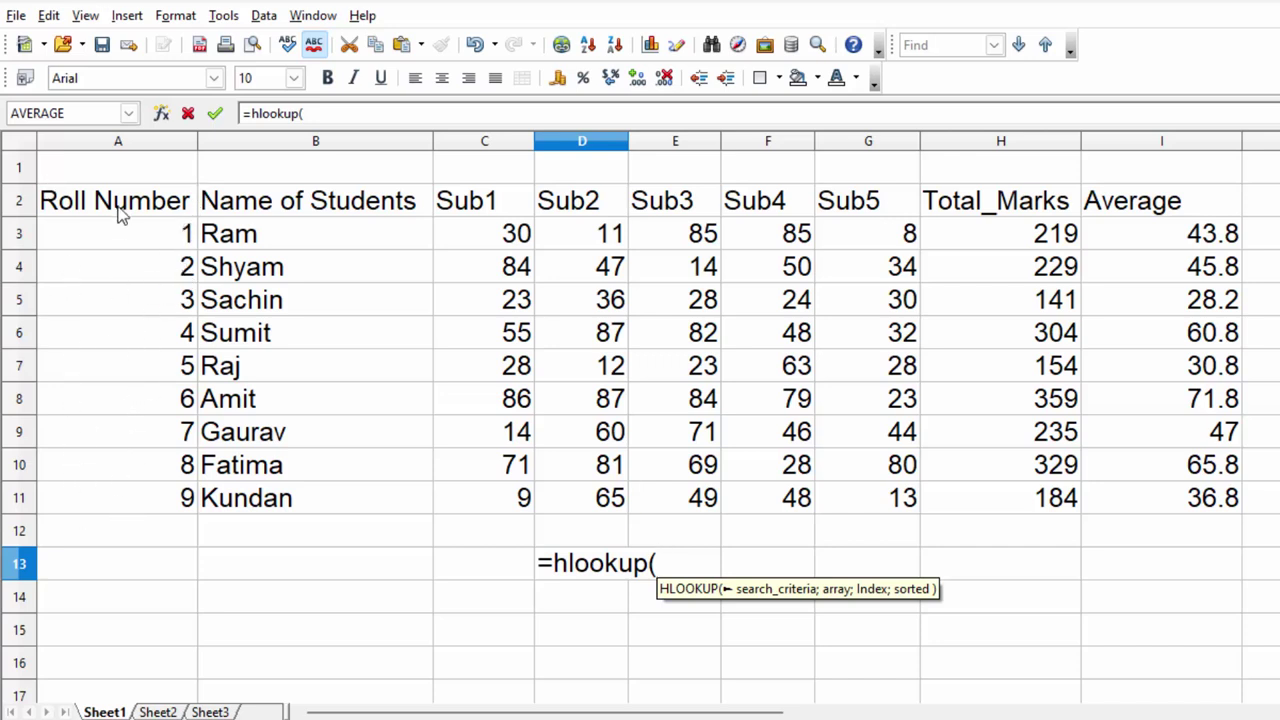
{"action": "left_click", "coordinate": [785, 203]}
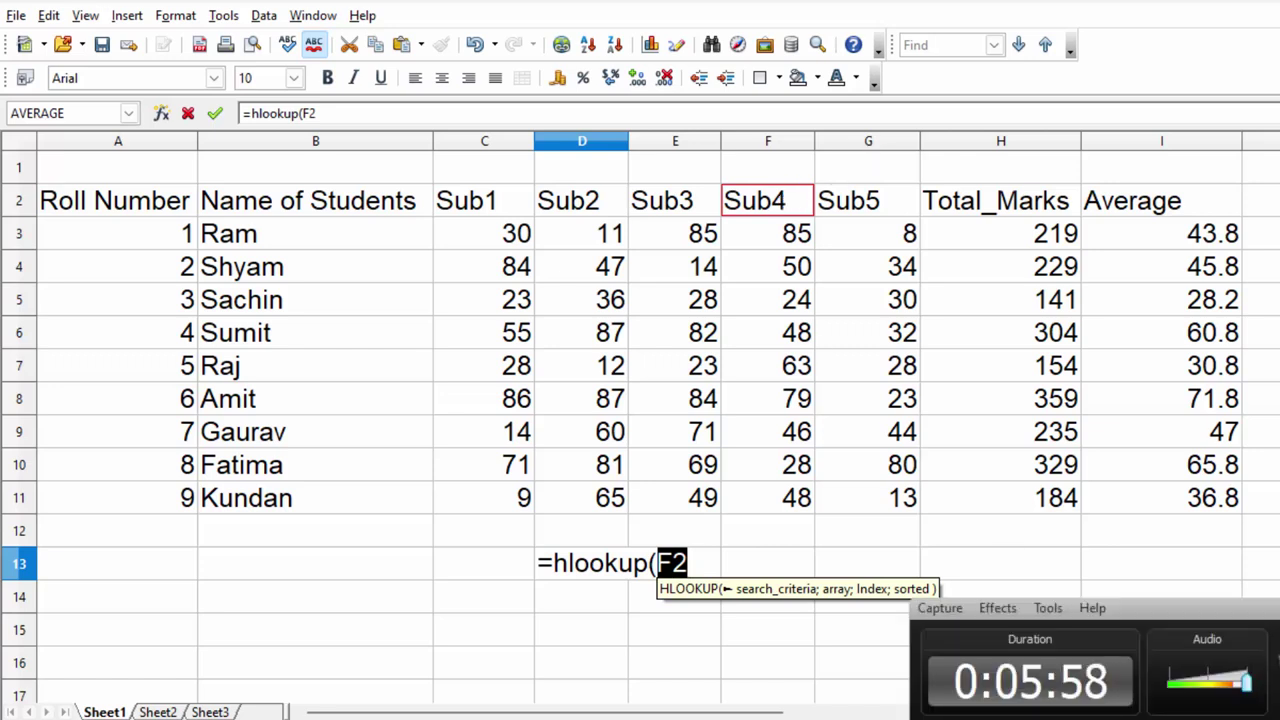
{"action": "left_click", "coordinate": [705, 560]}
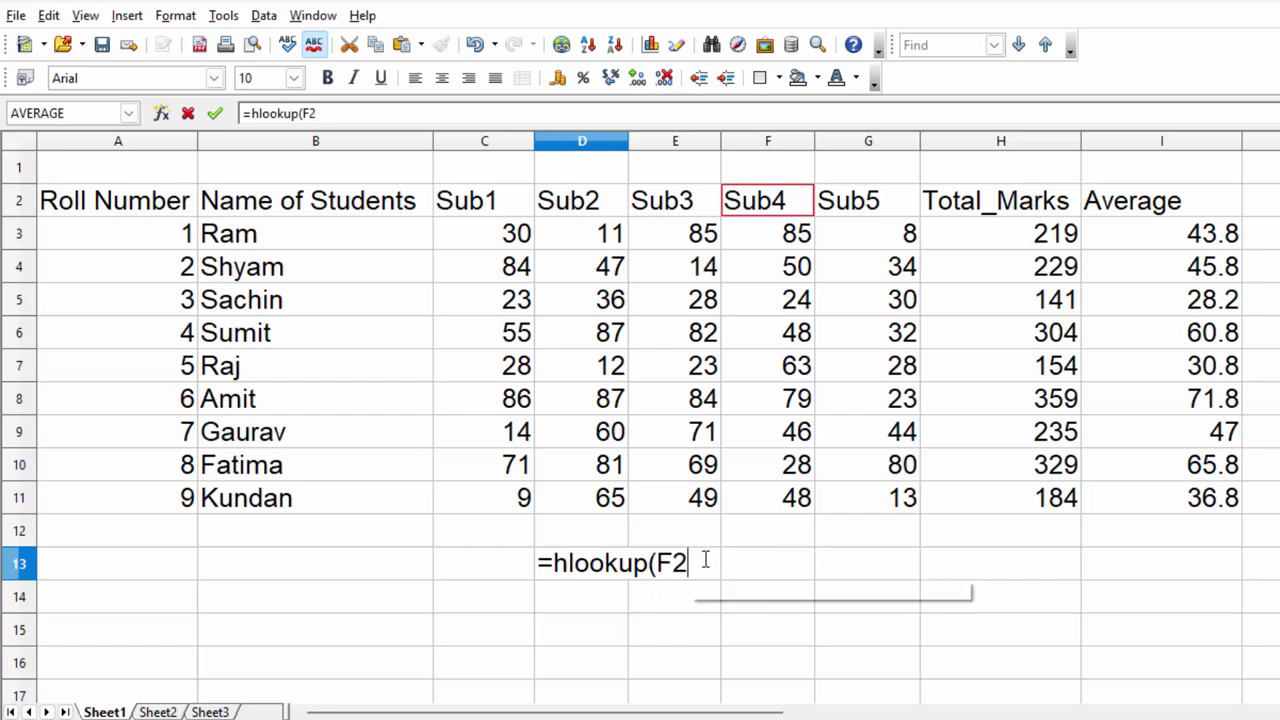
{"action": "type", "text": ";"}
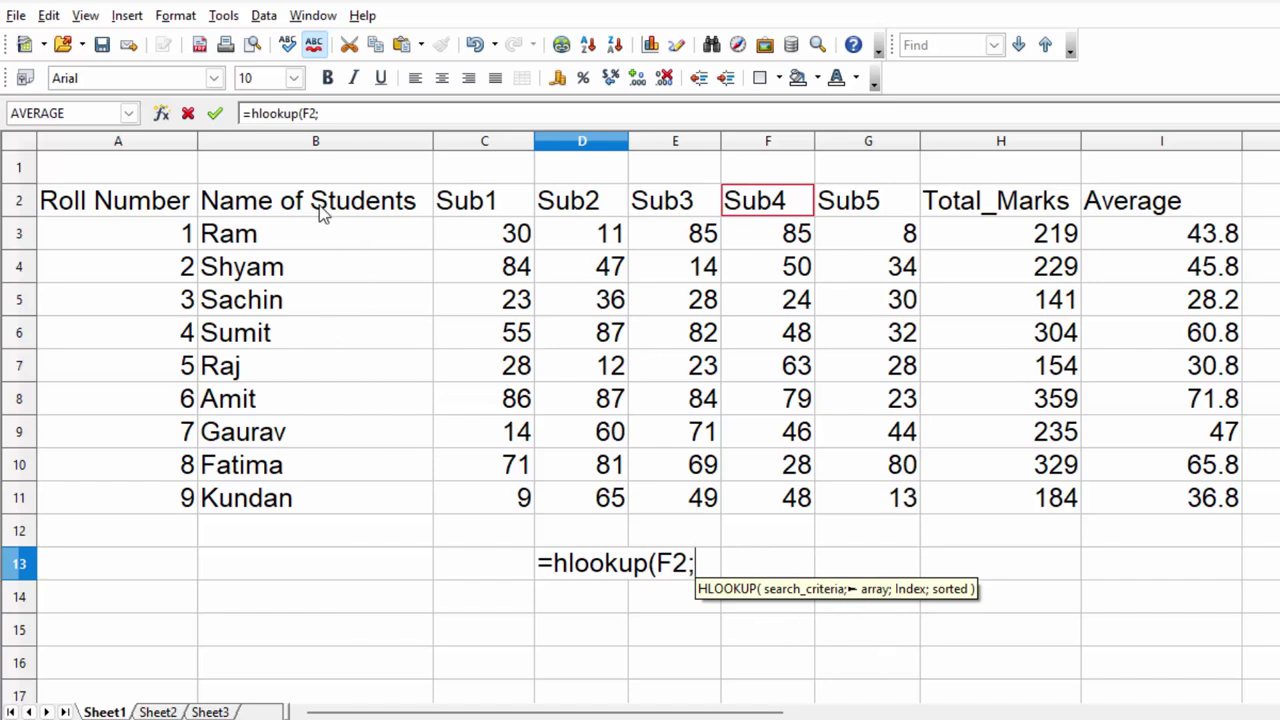
{"action": "left_click_drag", "start_coordinate": [140, 205], "coordinate": [1146, 511]}
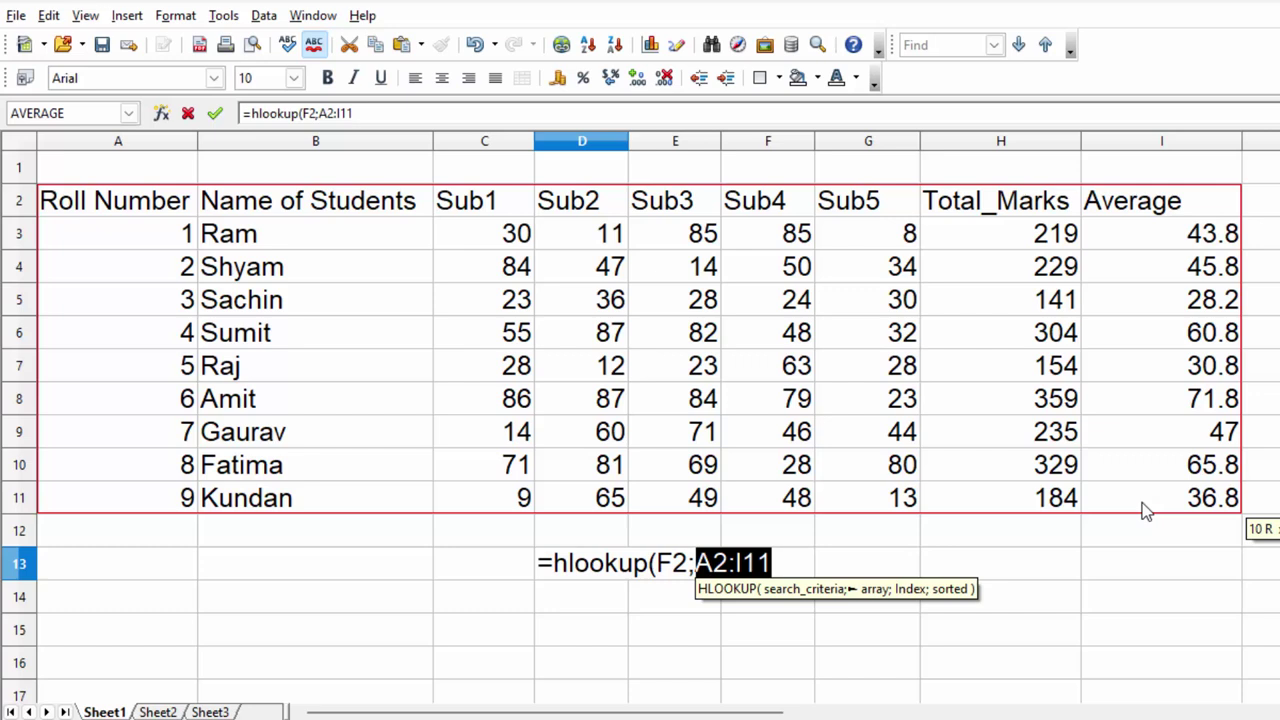
{"action": "type", "text": ";"}
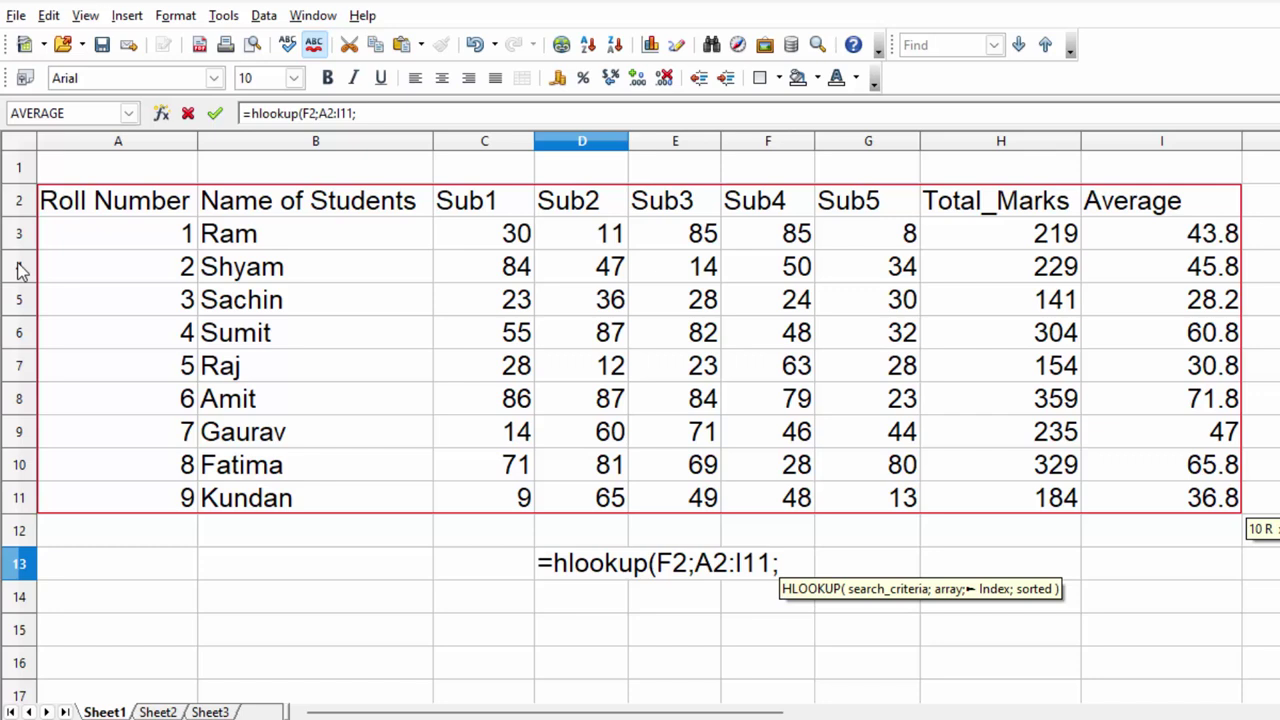
{"action": "type", "text": "3"}
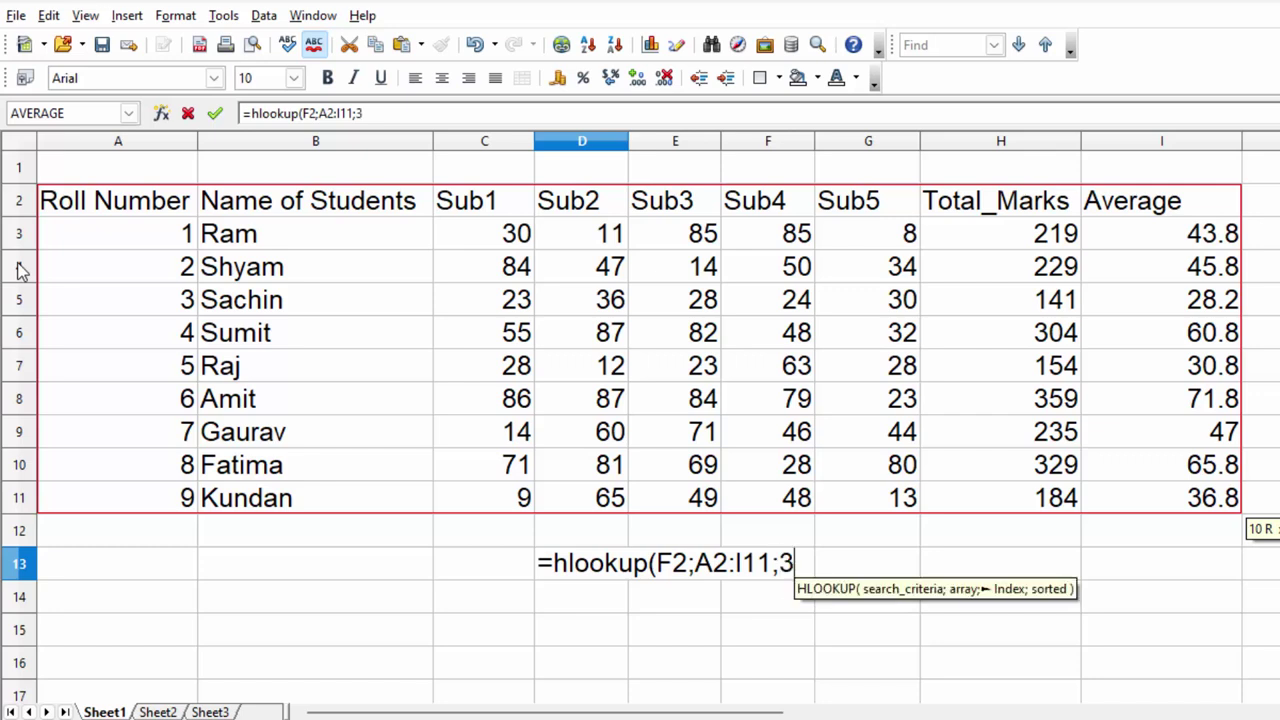
{"action": "type", "text": ",0)"}
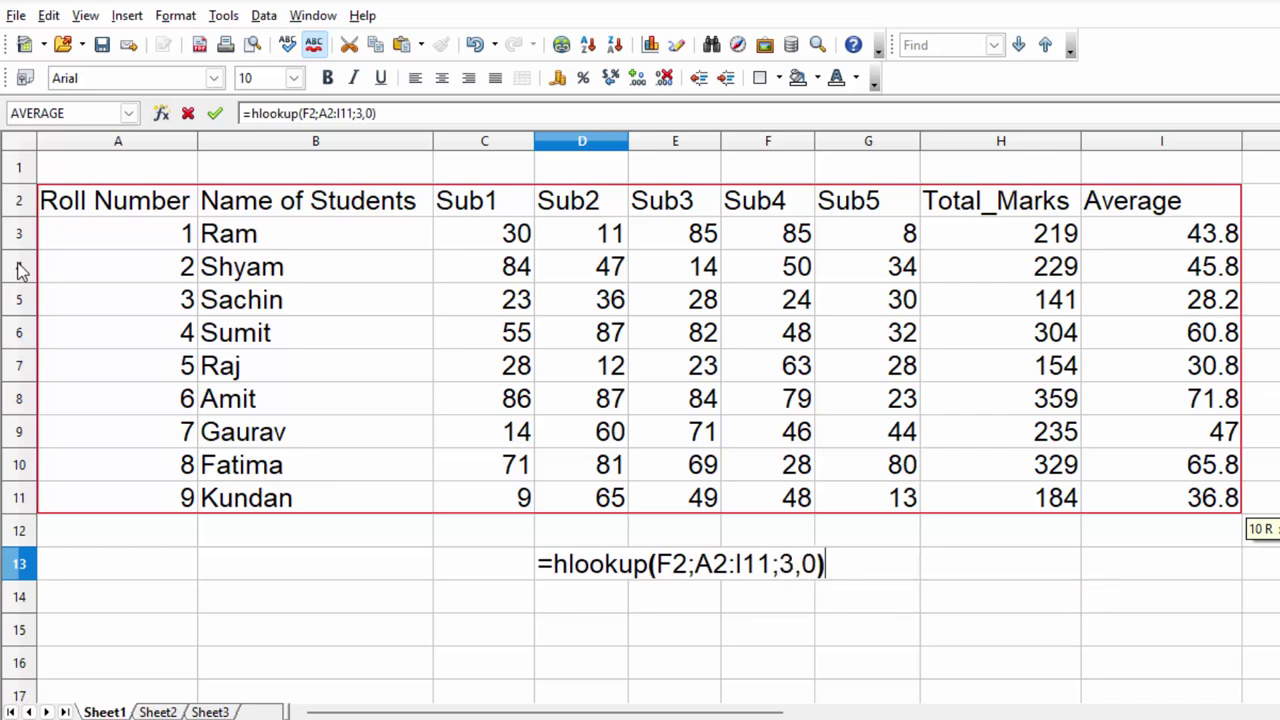
{"action": "key", "text": "Return"}
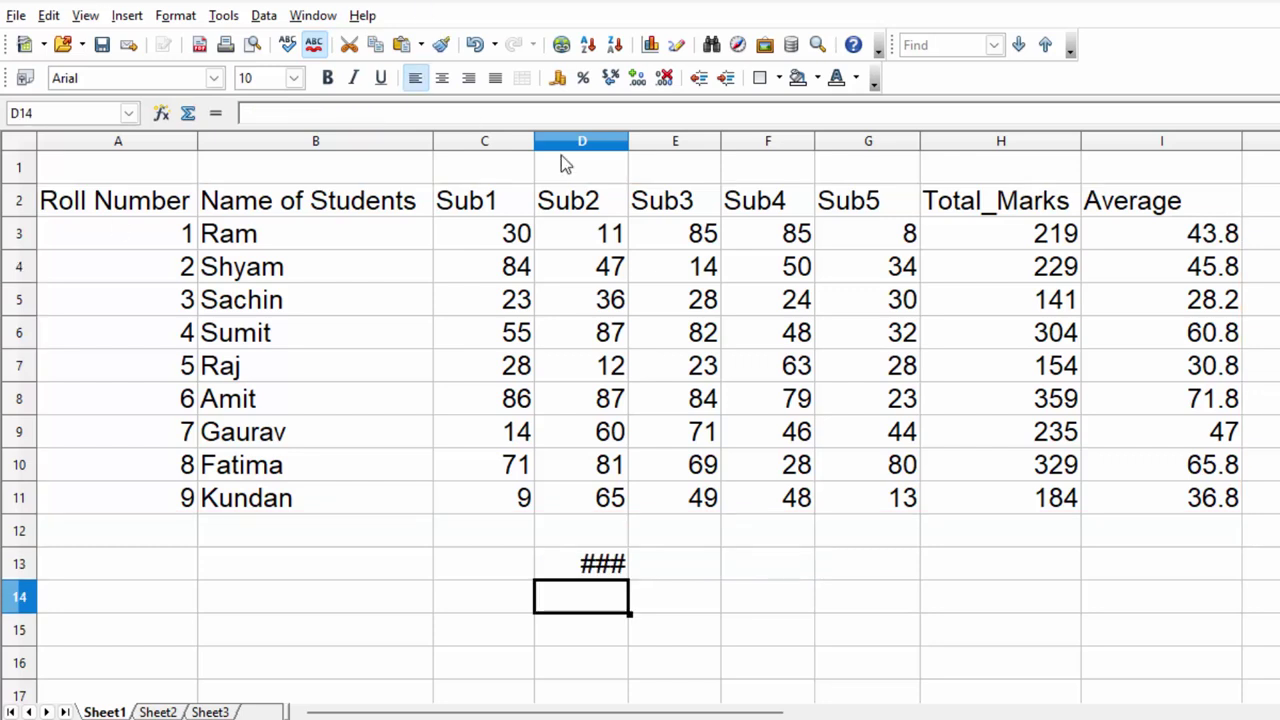
Widen column D and correct D13 to =HLOOKUP(F2;A2:I11;3;0).
{"action": "left_click_drag", "start_coordinate": [629, 141], "coordinate": [704, 230]}
{"action": "left_click", "coordinate": [655, 566]}
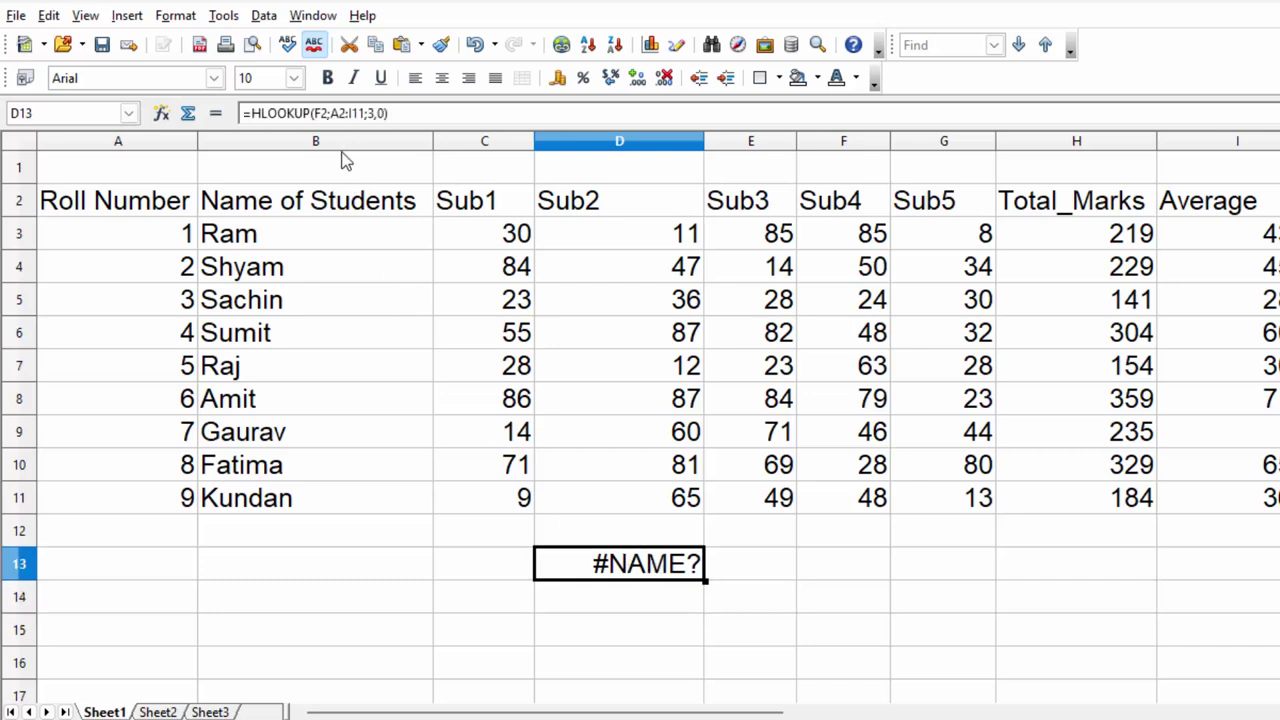
{"action": "key", "text": "F2"}
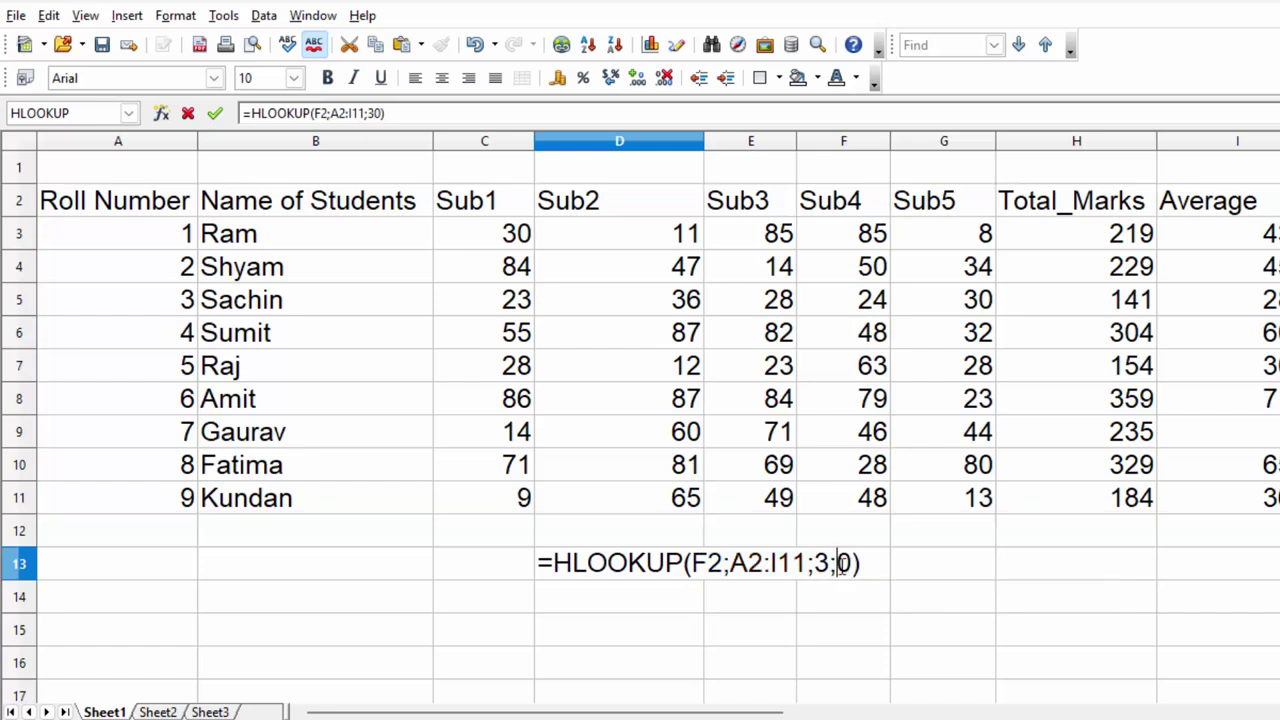
{"action": "key", "text": "Return"}
Verify D13's result of 50 against Shyam's Sub4 mark in F4.
{"action": "left_click", "coordinate": [636, 577]}
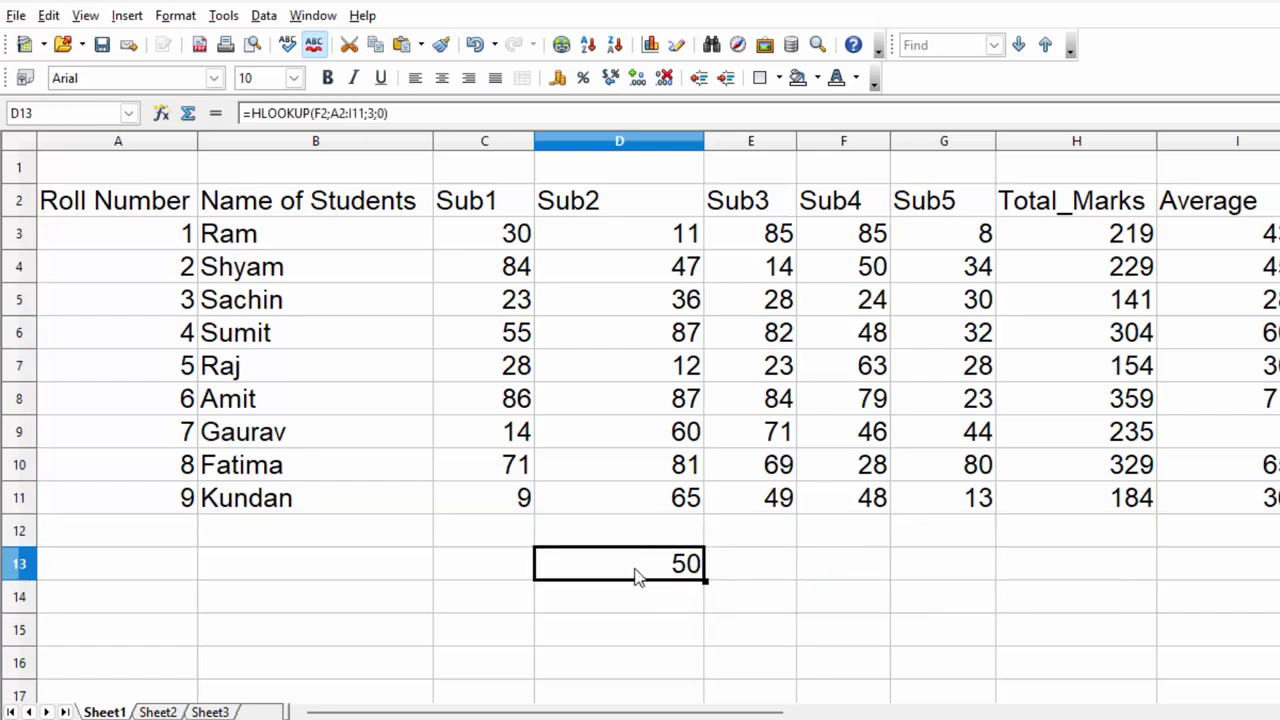
{"action": "left_click", "coordinate": [186, 276]}
{"action": "left_click_drag", "start_coordinate": [268, 277], "coordinate": [868, 277]}
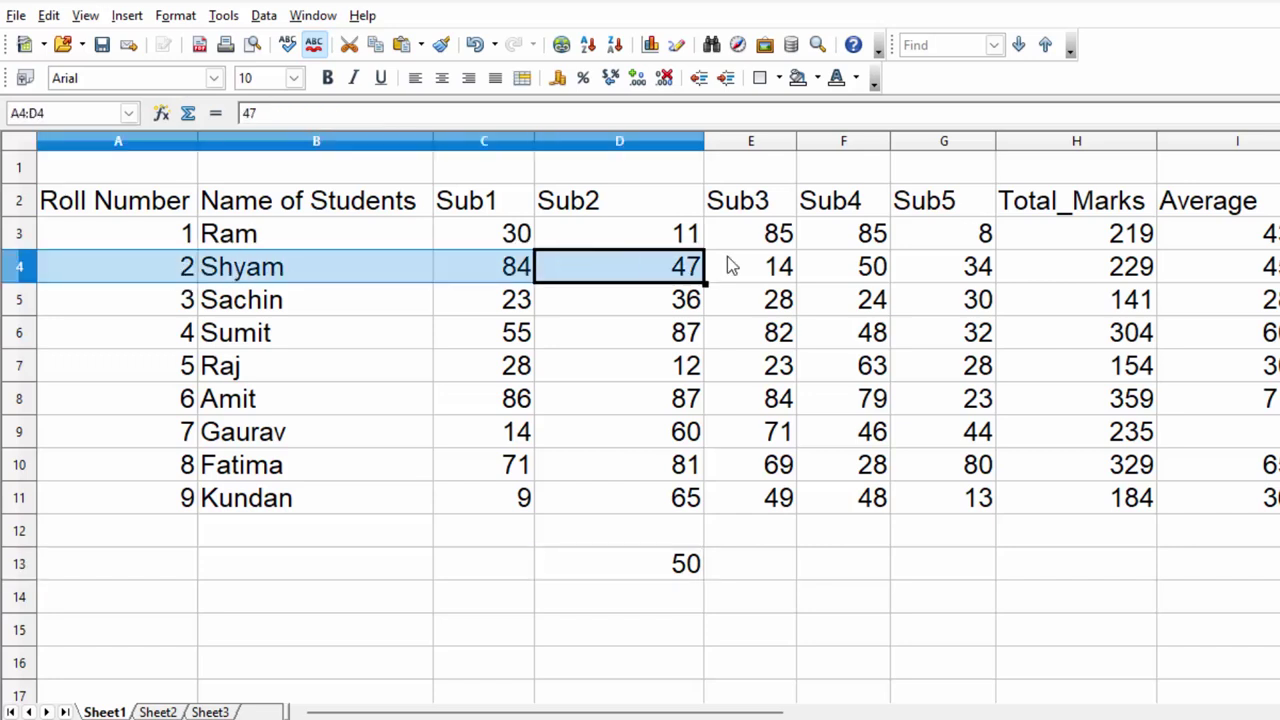
{"action": "left_click", "coordinate": [868, 277]}
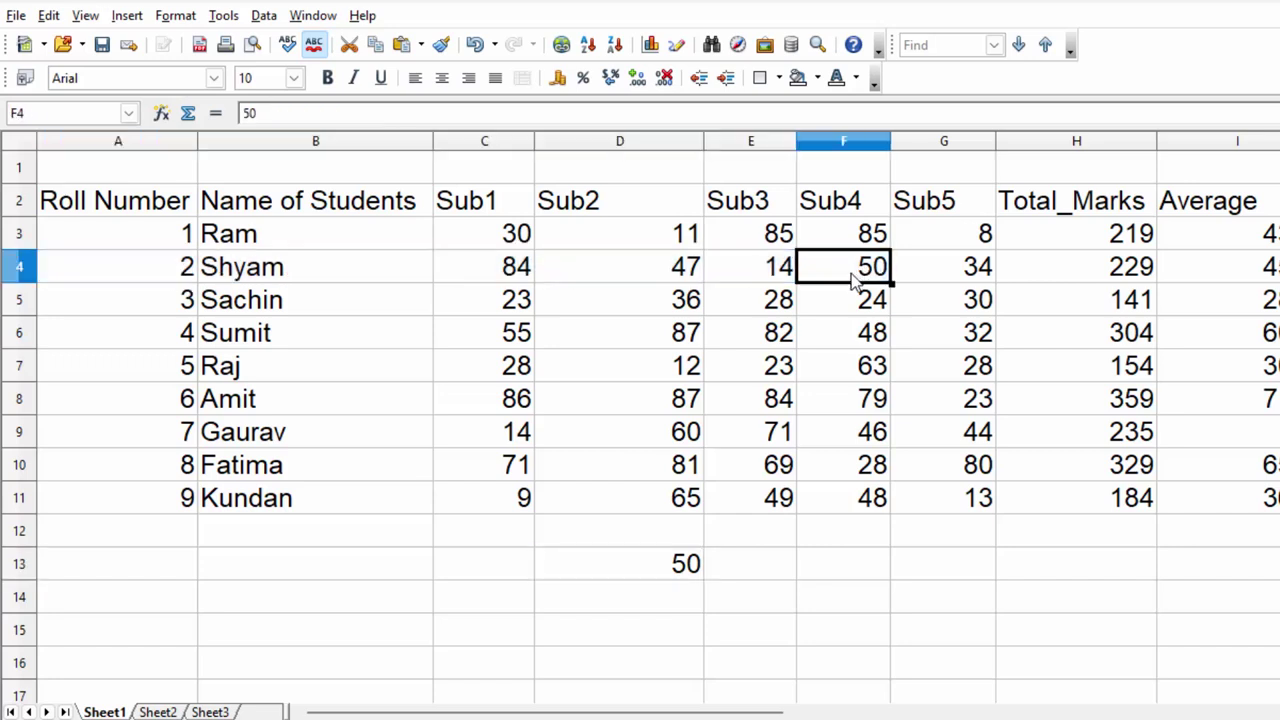
{"action": "double_click", "coordinate": [852, 282]}
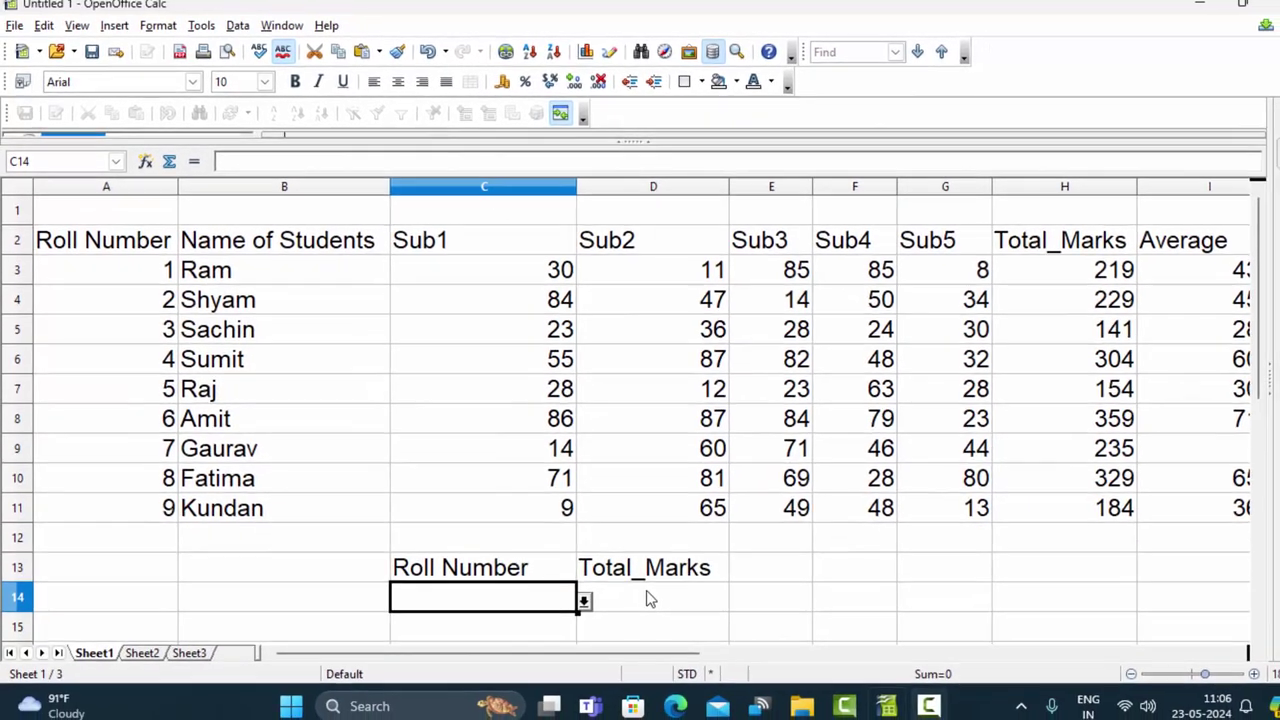
Check C14's roll-number dropdown of 1–9, then start an =hlookup formula in D14.
{"action": "left_click", "coordinate": [650, 622]}
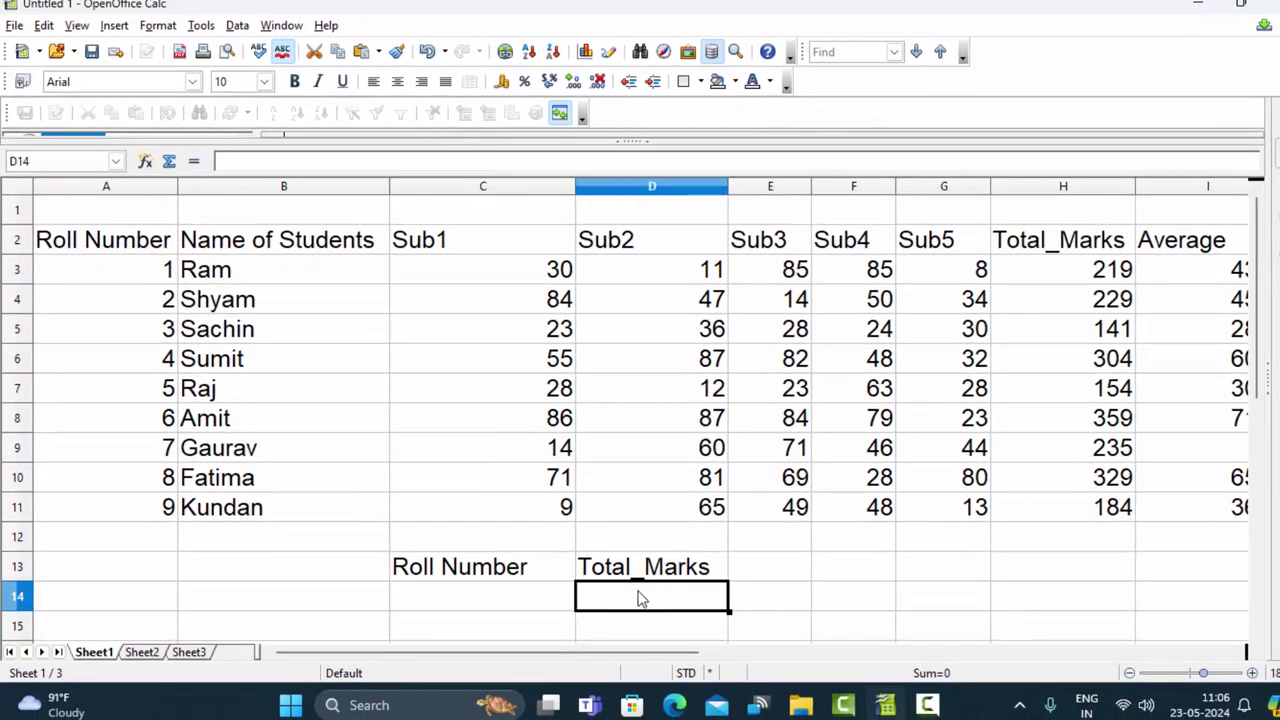
{"action": "left_click", "coordinate": [486, 575]}
{"action": "left_click", "coordinate": [498, 601]}
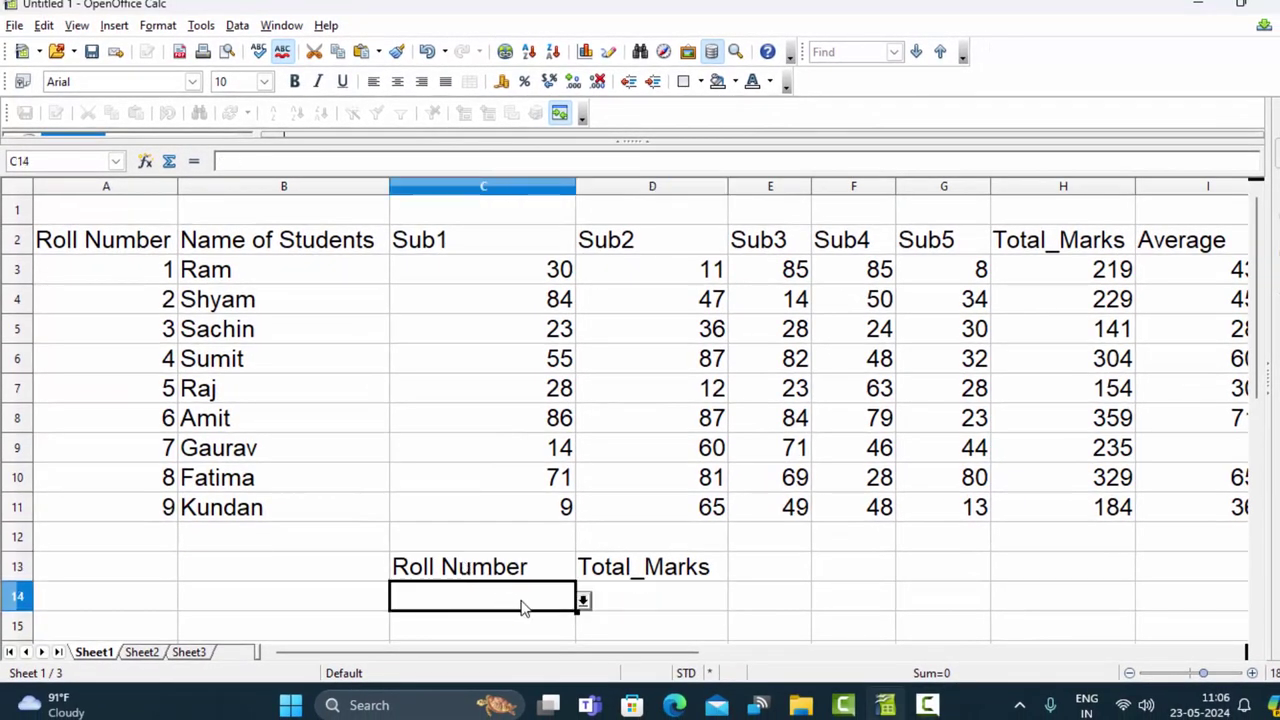
{"action": "left_click", "coordinate": [583, 601]}
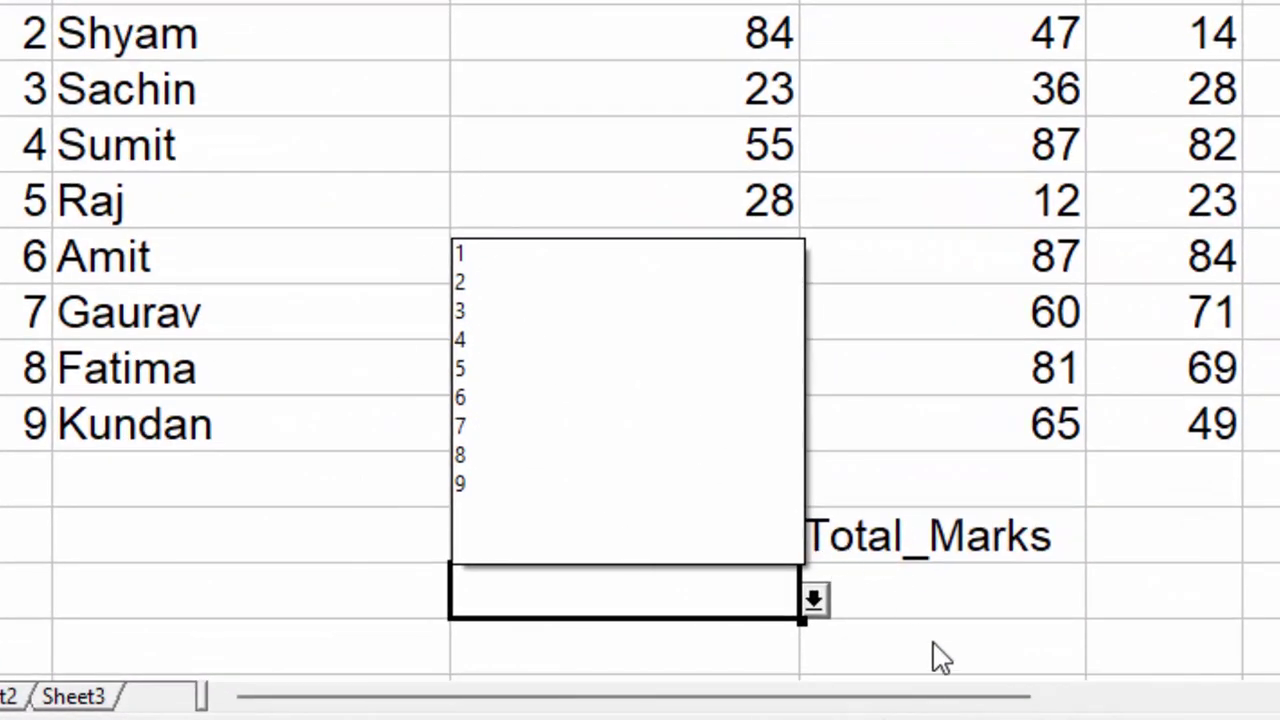
{"action": "left_click", "coordinate": [950, 612]}
{"action": "left_click", "coordinate": [950, 612]}
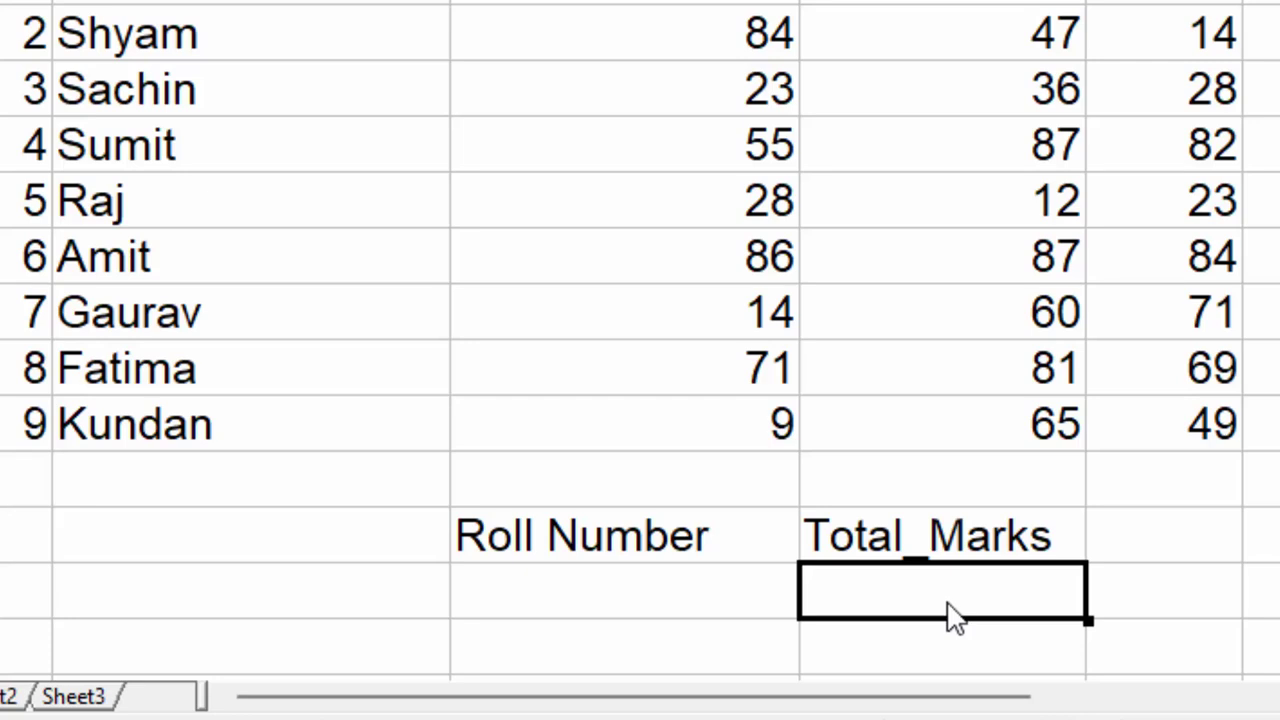
{"action": "type", "text": "="}
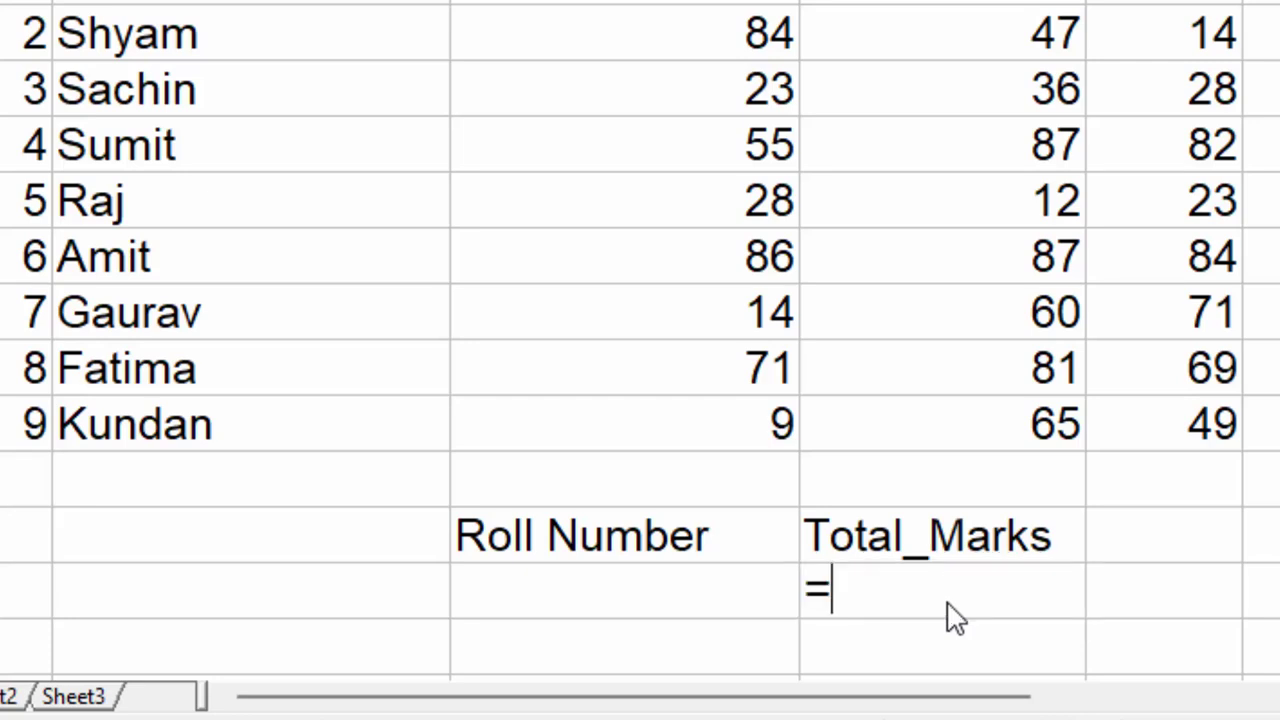
{"action": "type", "text": "hl"}
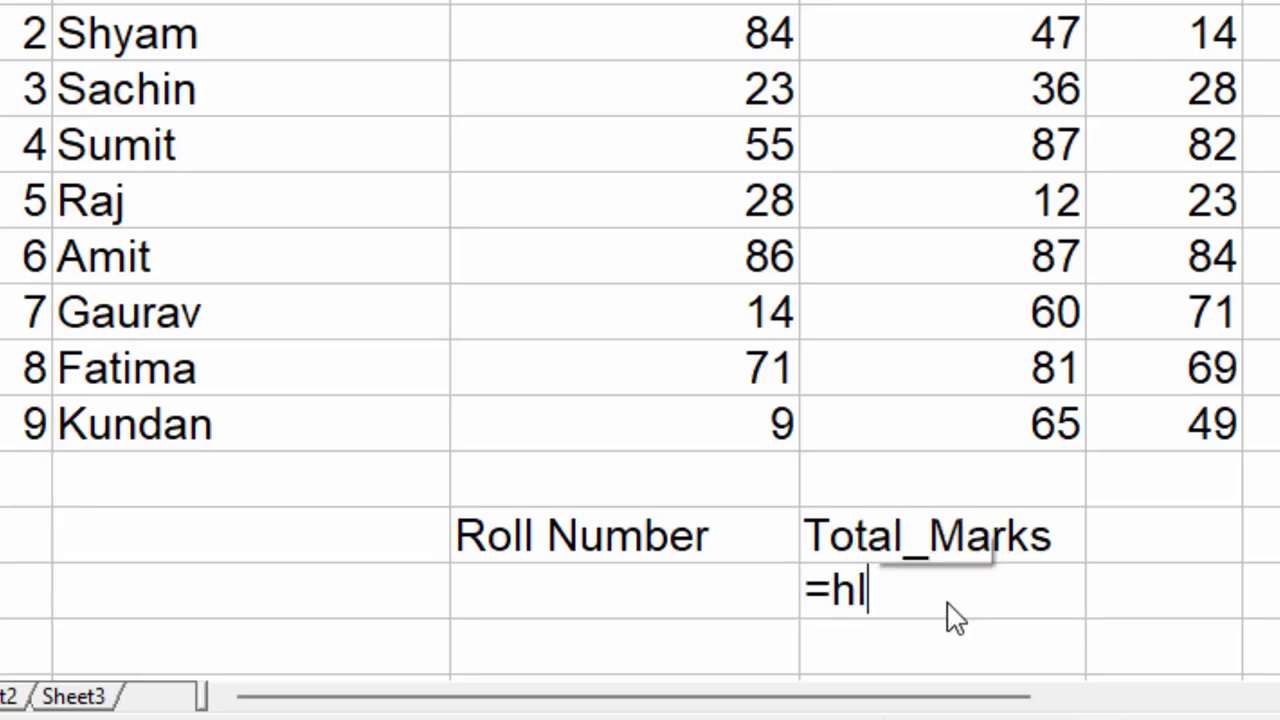
{"action": "type", "text": "ooku"}
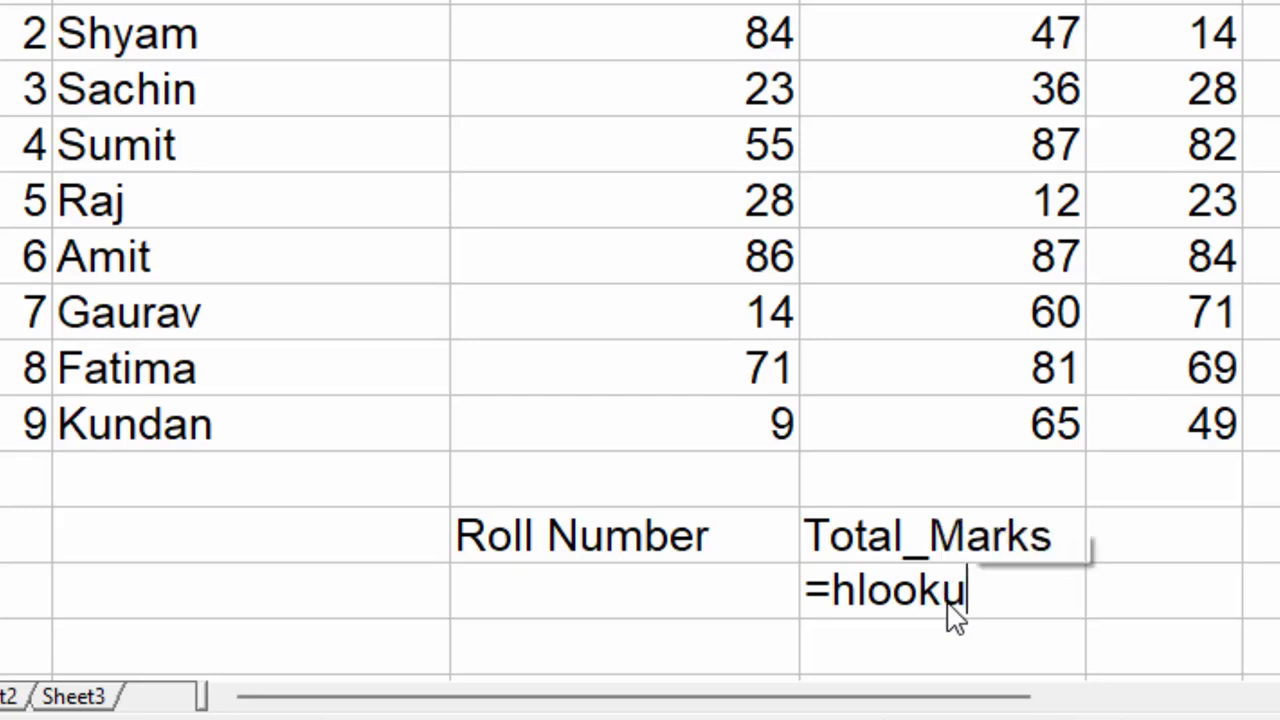
{"action": "type", "text": "p("}
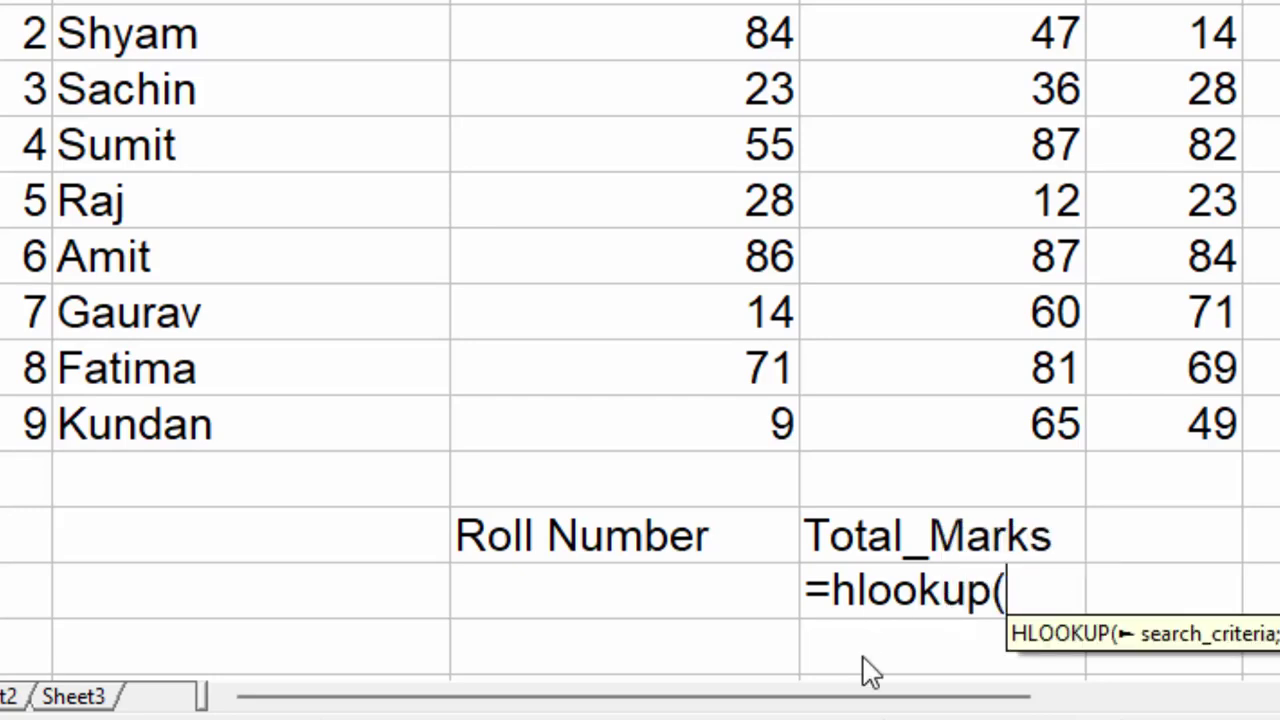
Use D13 as the HLOOKUP search value and A2:I11 as the table array.
{"action": "left_click", "coordinate": [965, 525]}
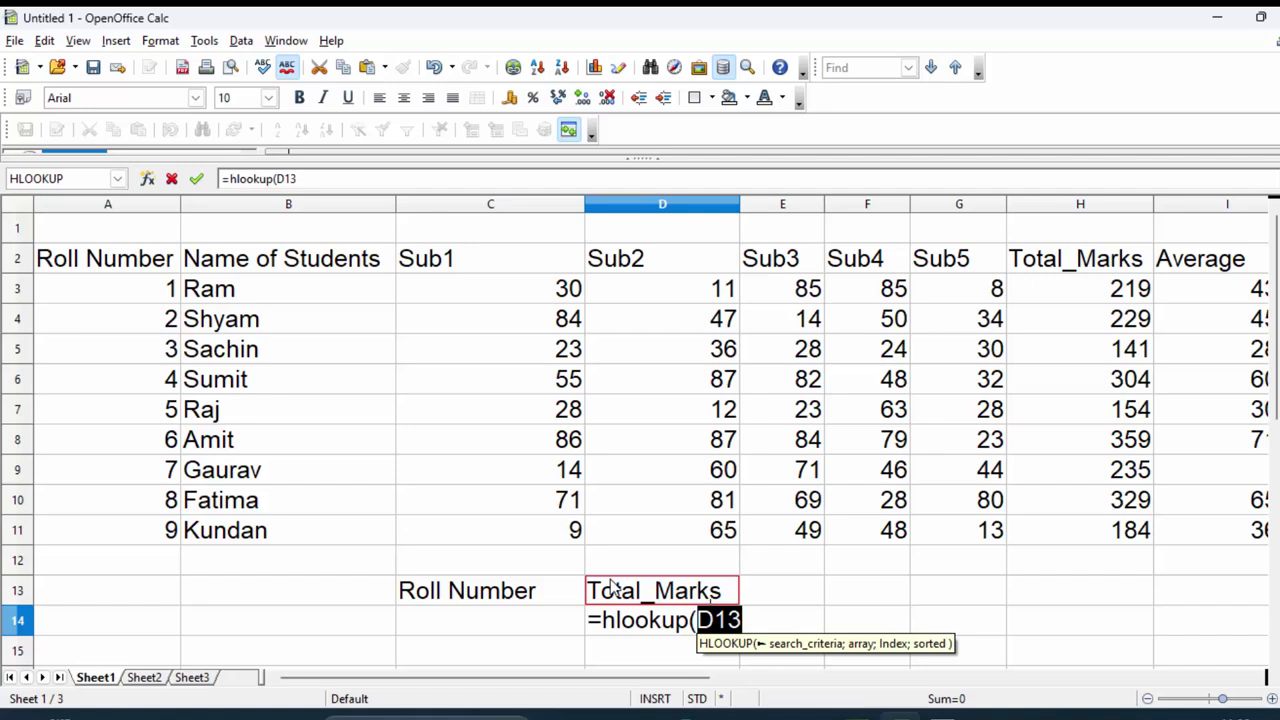
{"action": "type", "text": ";"}
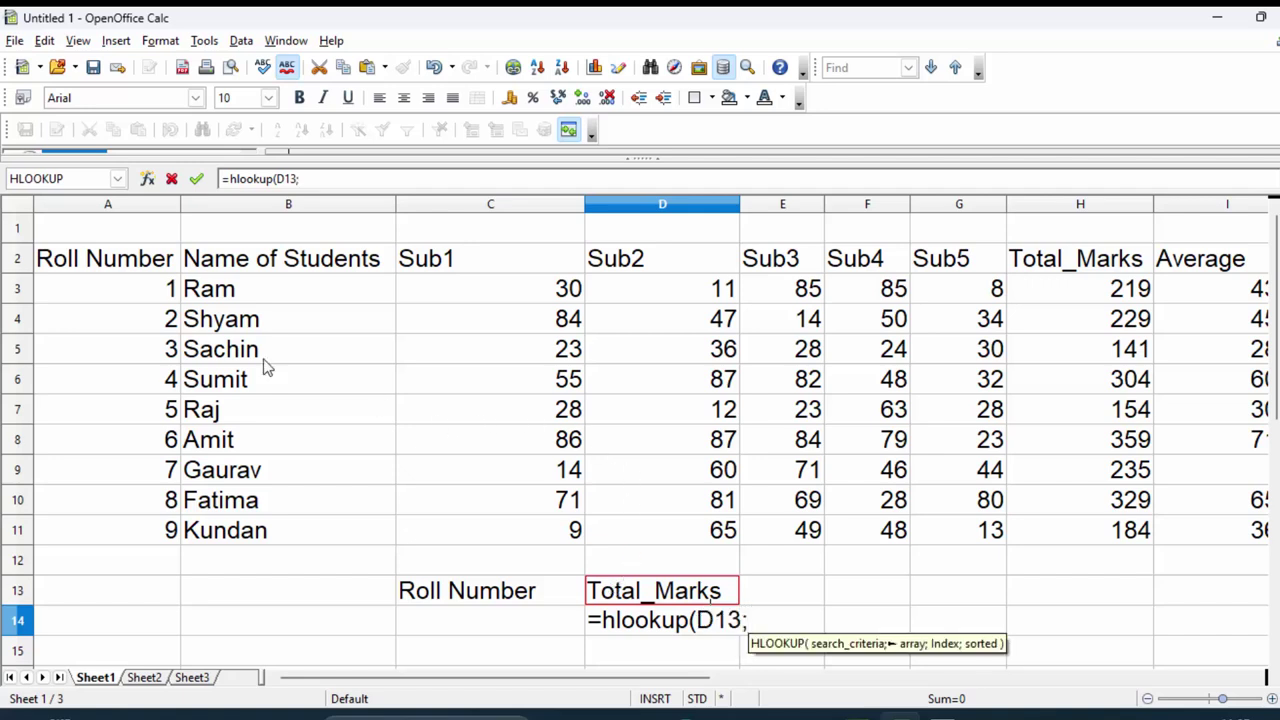
{"action": "left_click_drag", "start_coordinate": [128, 268], "coordinate": [1180, 537]}
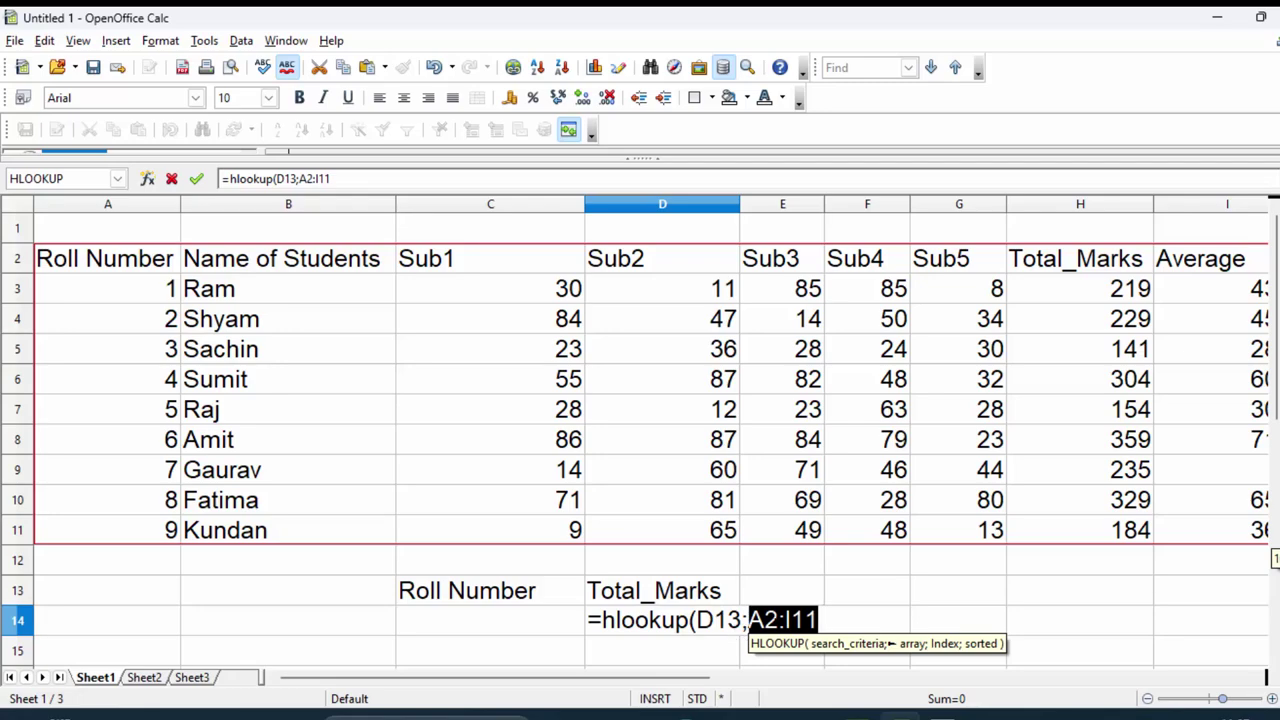
{"action": "key", "text": "Right"}
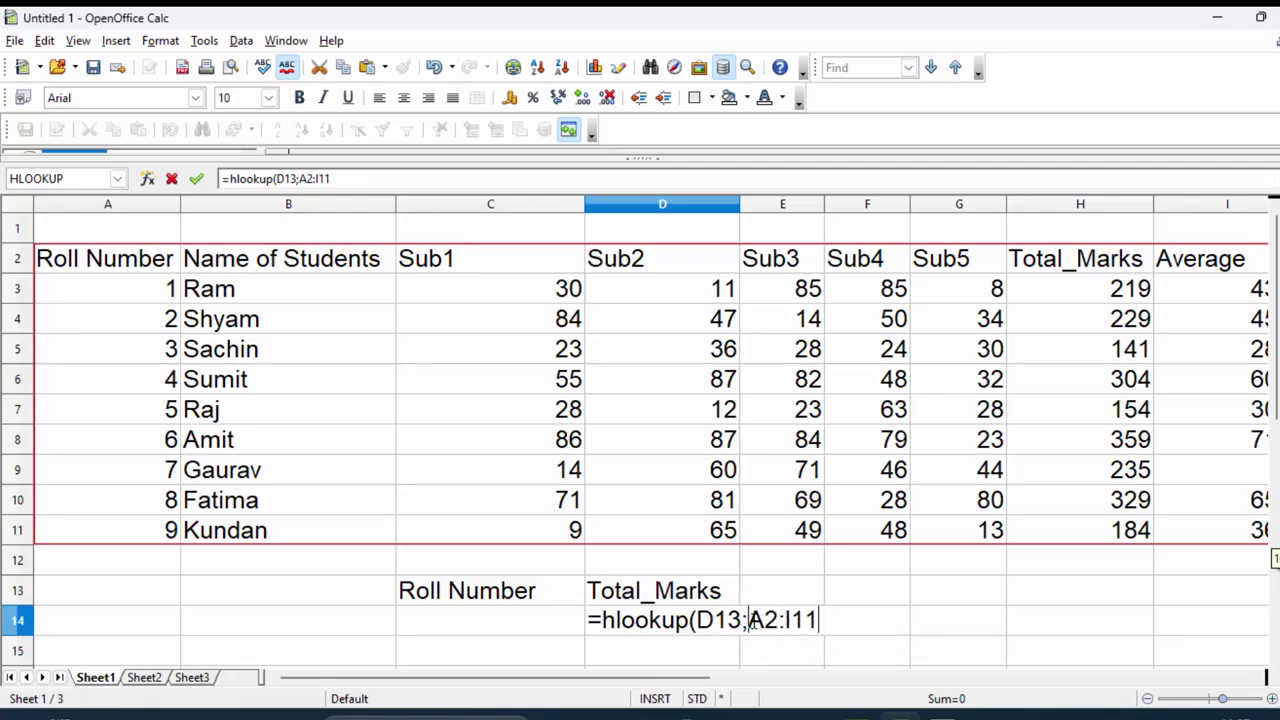
Make the table range absolute as $A$2:$I$11 and add the next argument separator.
{"action": "left_click", "coordinate": [972, 502]}
{"action": "type", "text": "$"}
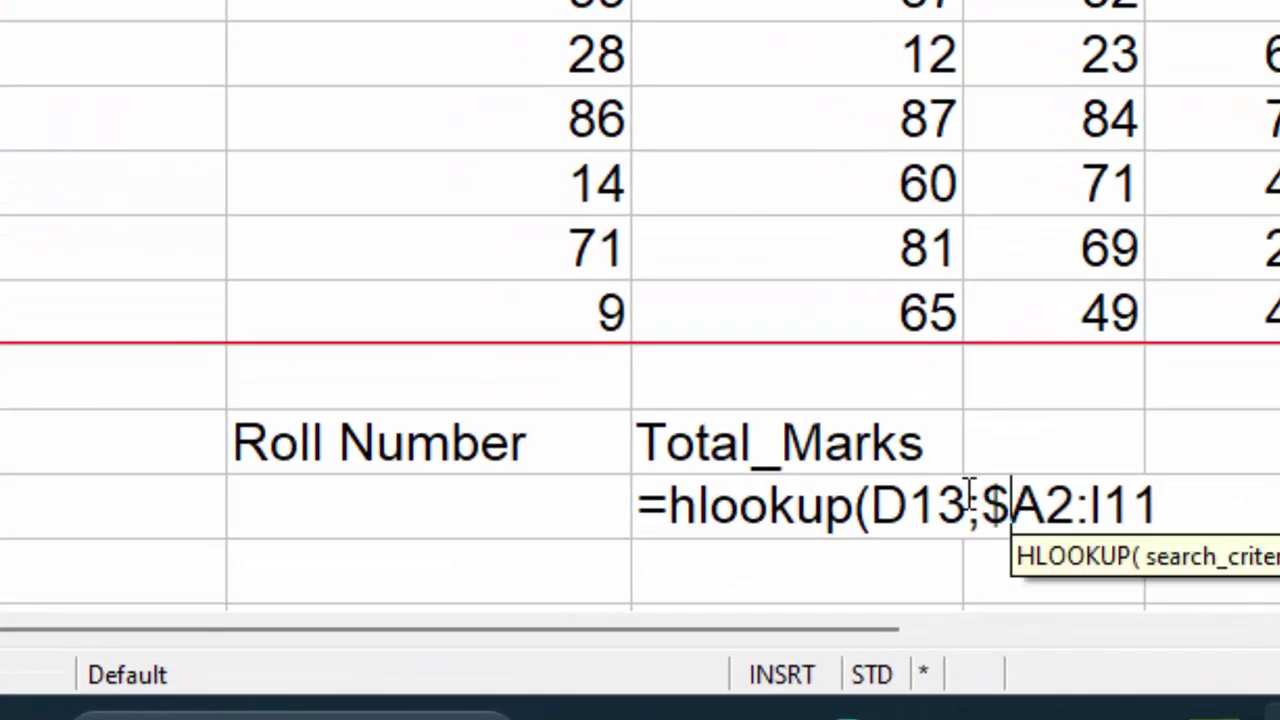
{"action": "left_click", "coordinate": [1048, 508]}
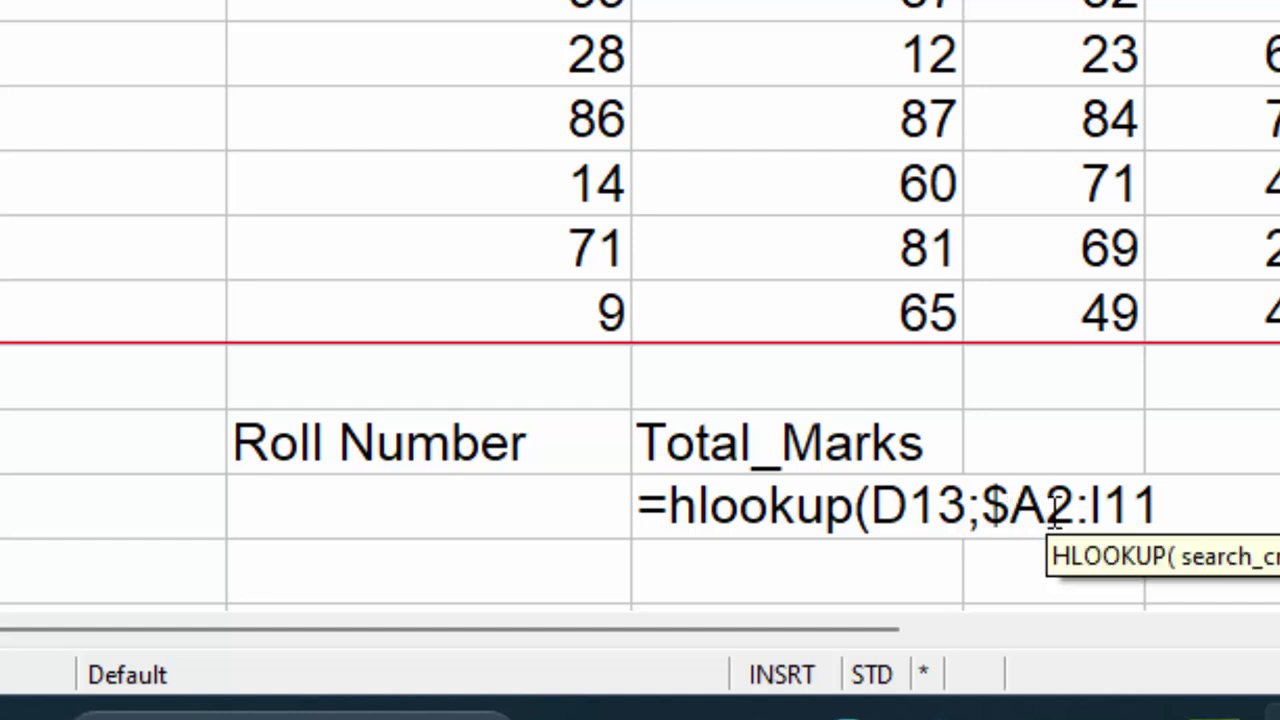
{"action": "type", "text": "$"}
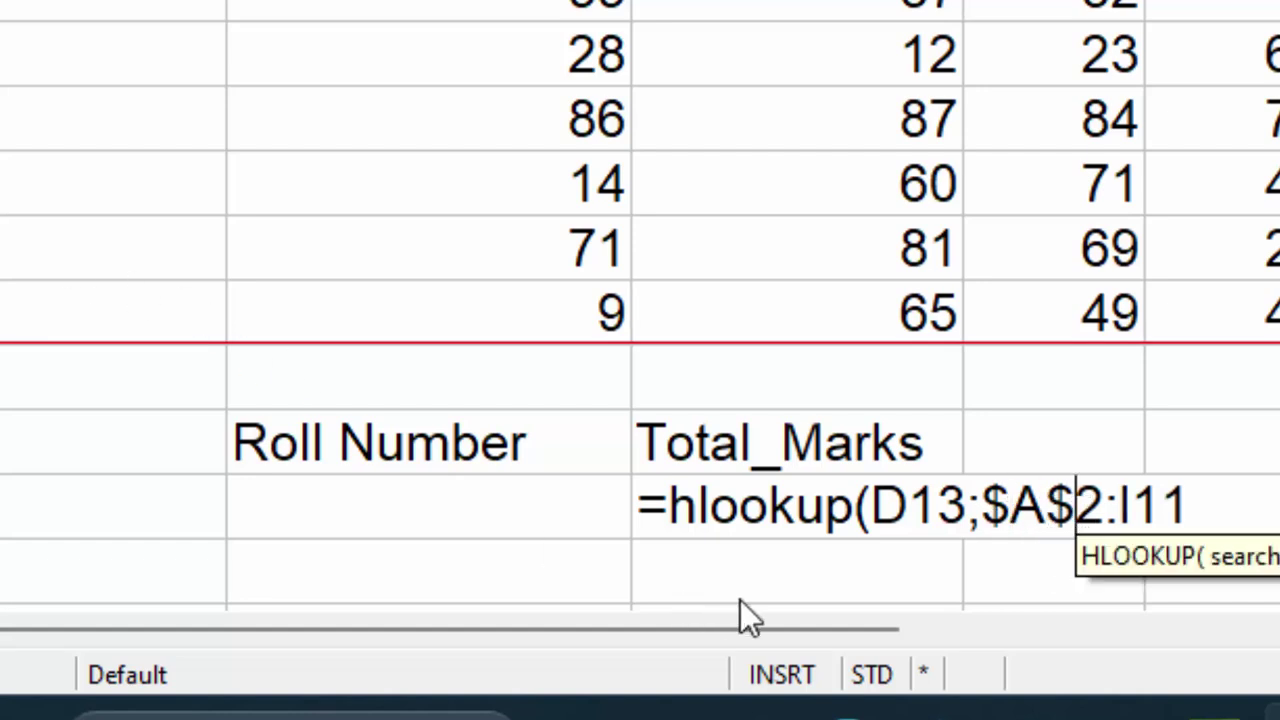
{"action": "left_click", "coordinate": [1119, 502]}
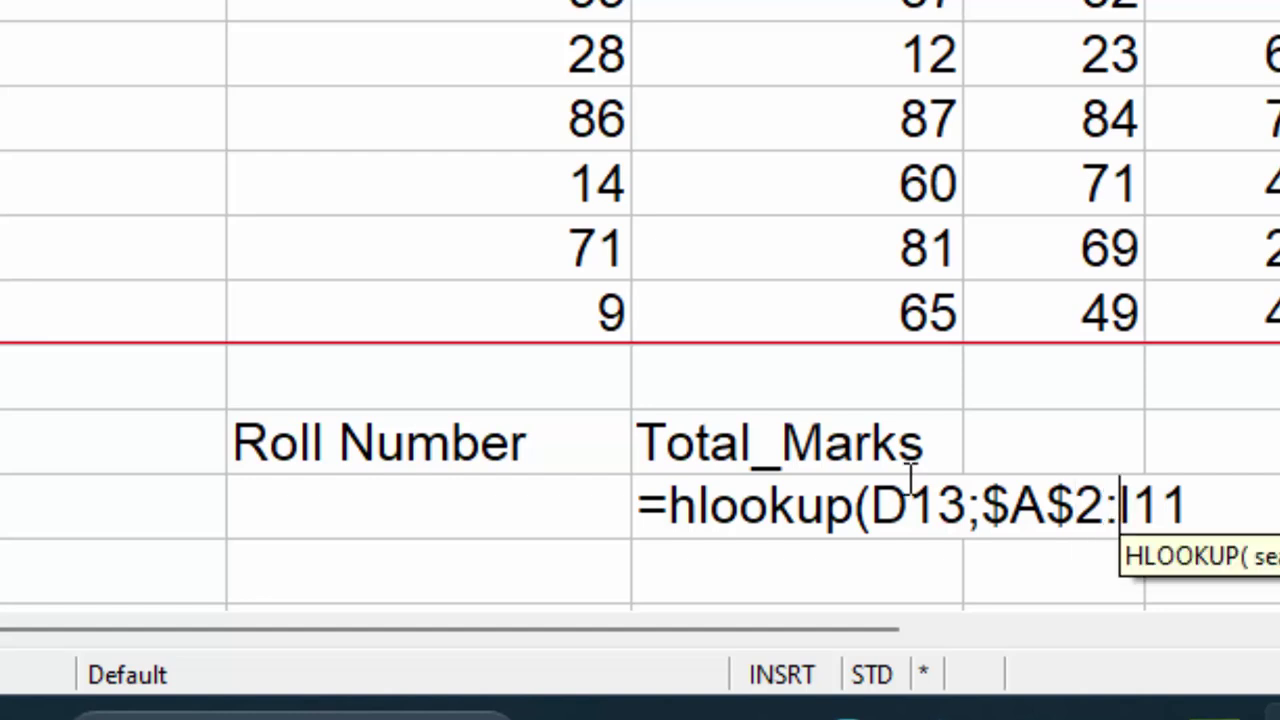
{"action": "type", "text": "$"}
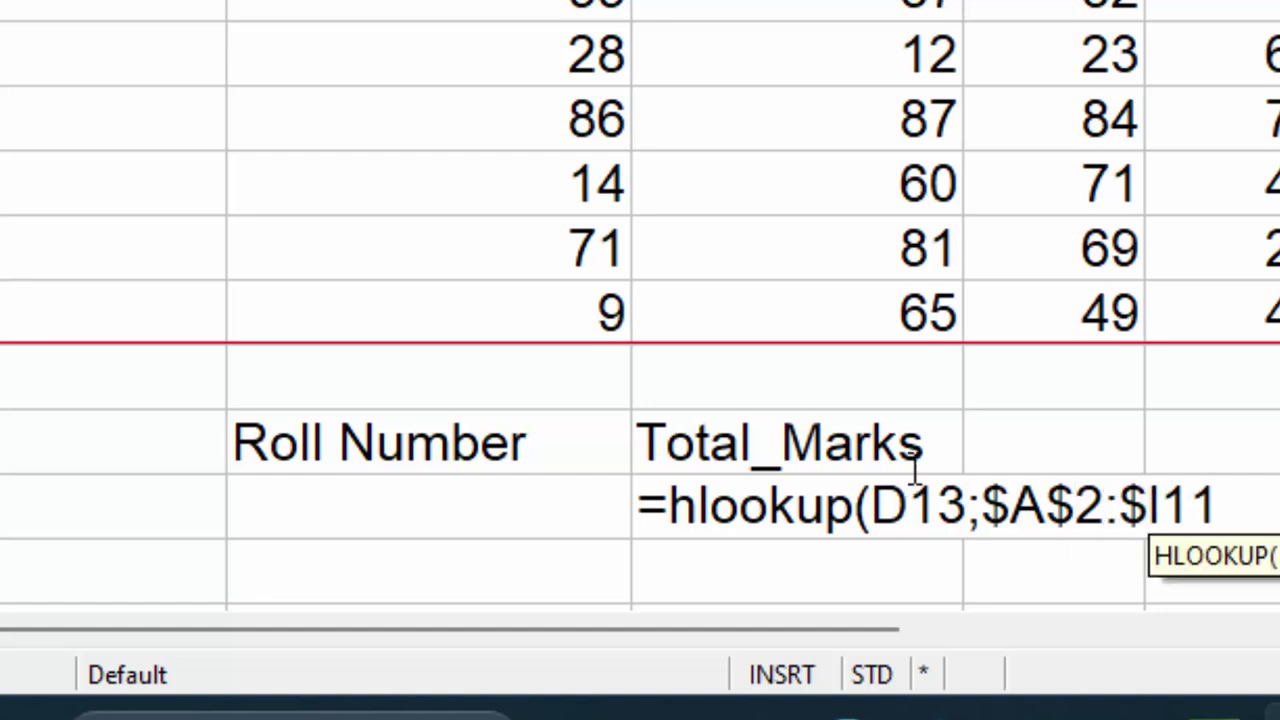
{"action": "left_click", "coordinate": [1176, 500]}
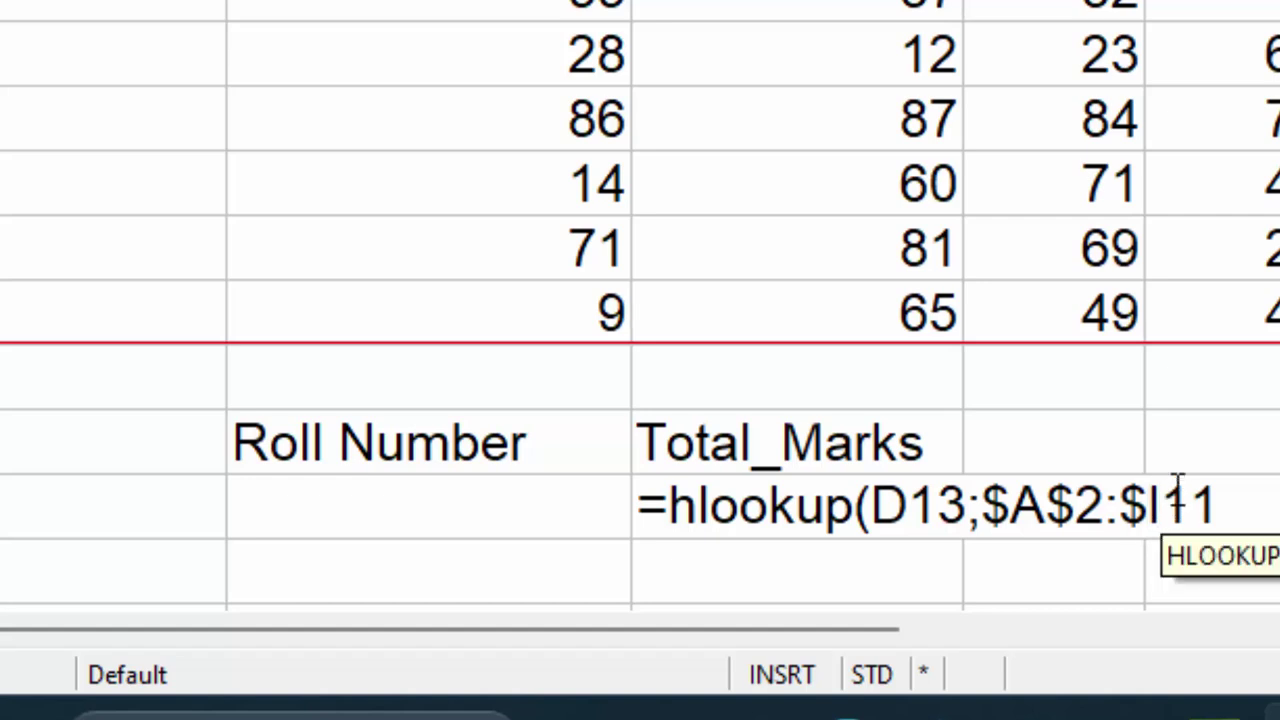
{"action": "type", "text": "$"}
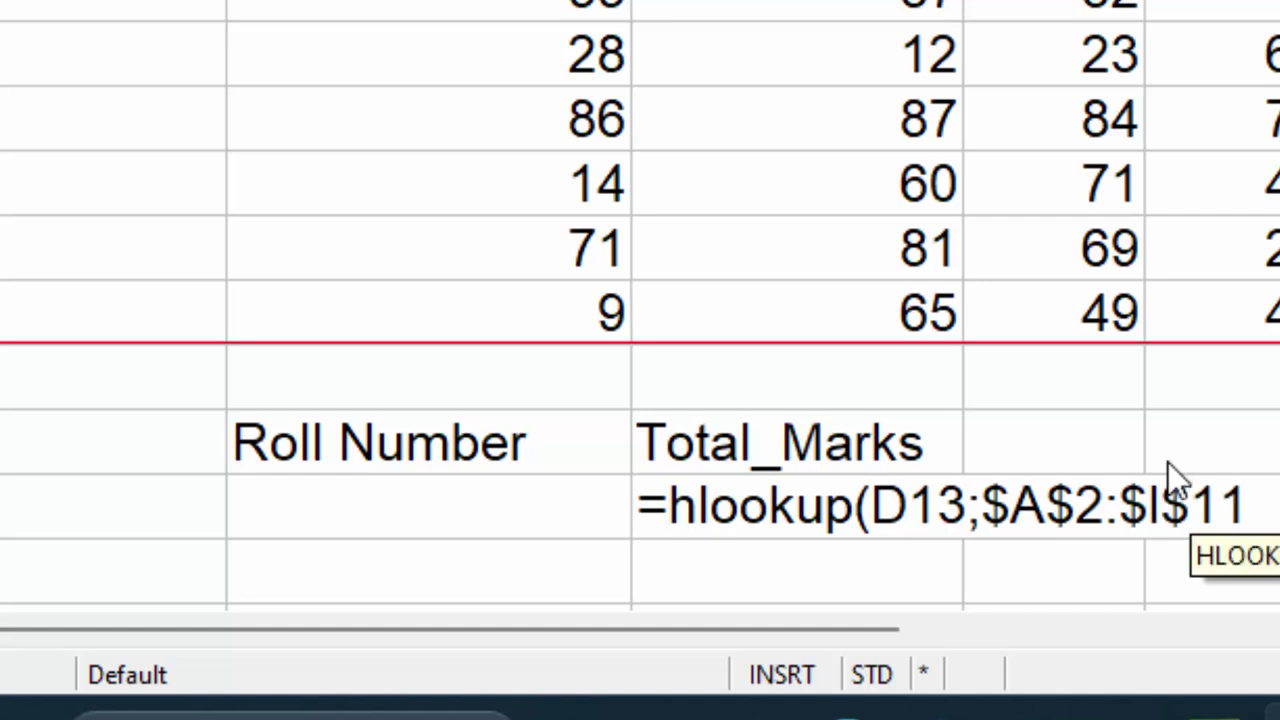
{"action": "left_click", "coordinate": [1258, 512]}
{"action": "type", "text": ";m"}
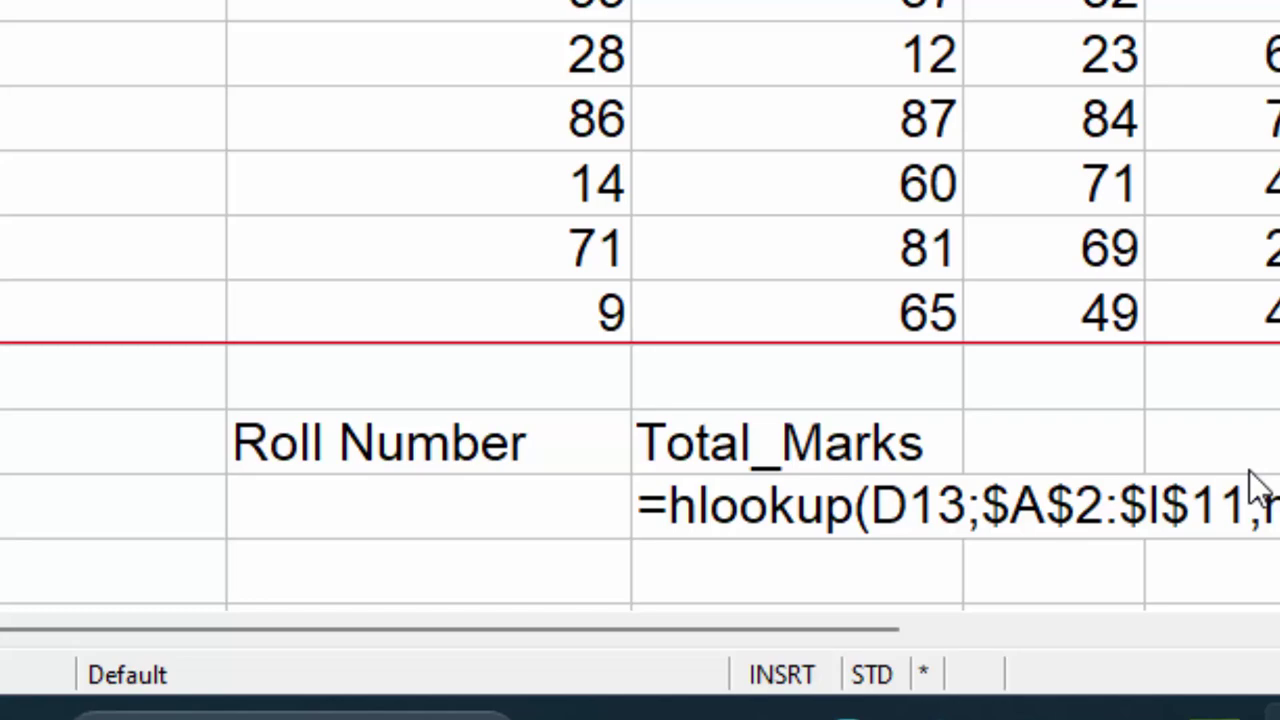
Nest a MATCH searching C14's roll number within A2:A11 as the row index.
{"action": "type", "text": "atch("}
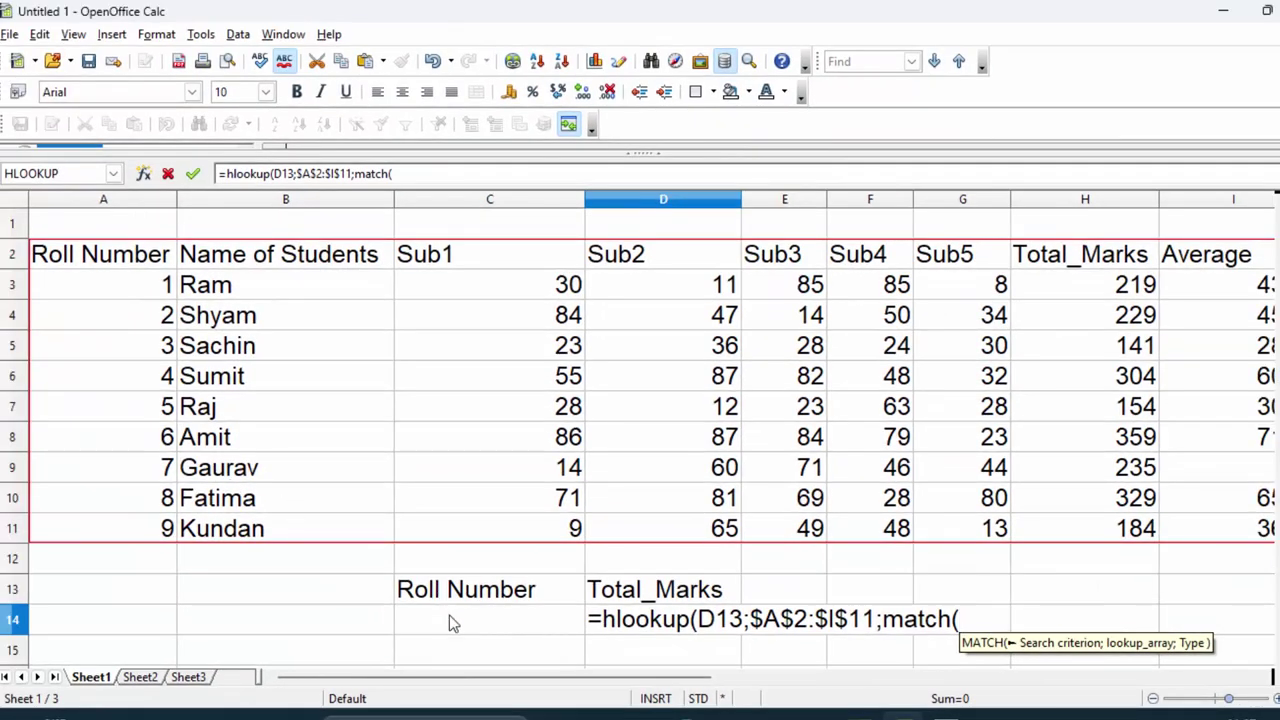
{"action": "left_click", "coordinate": [449, 617]}
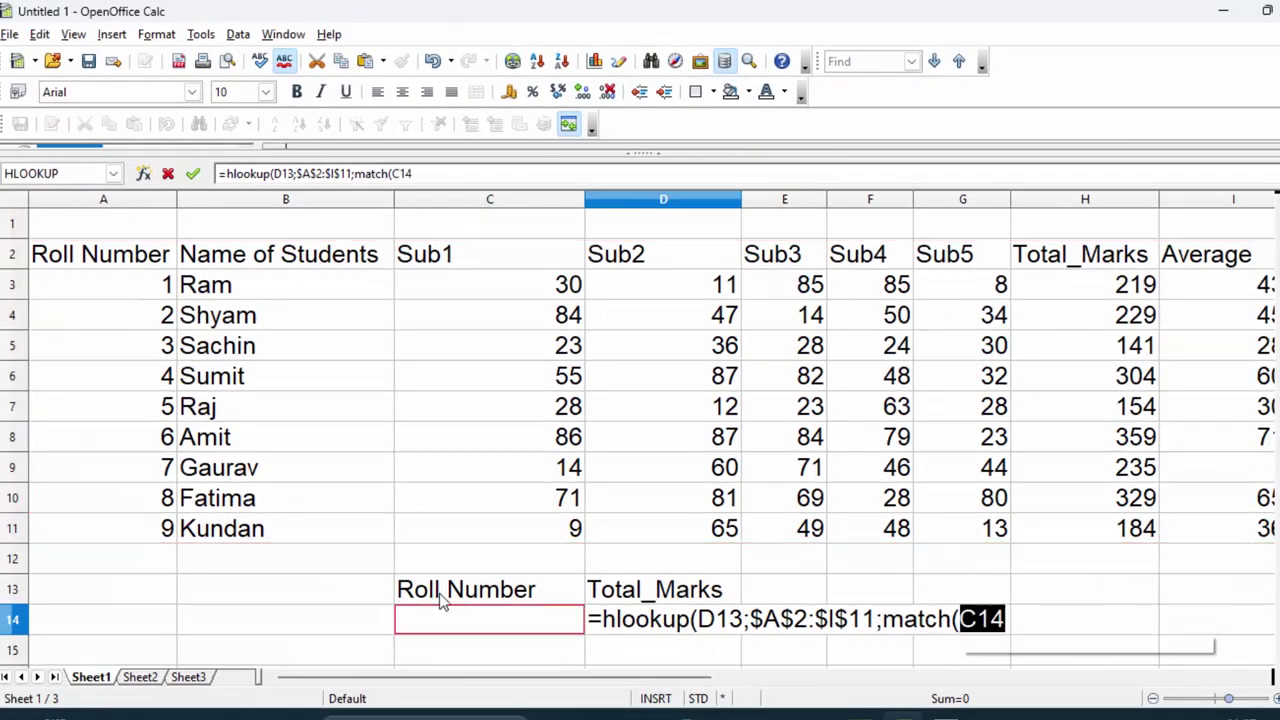
{"action": "type", "text": ";"}
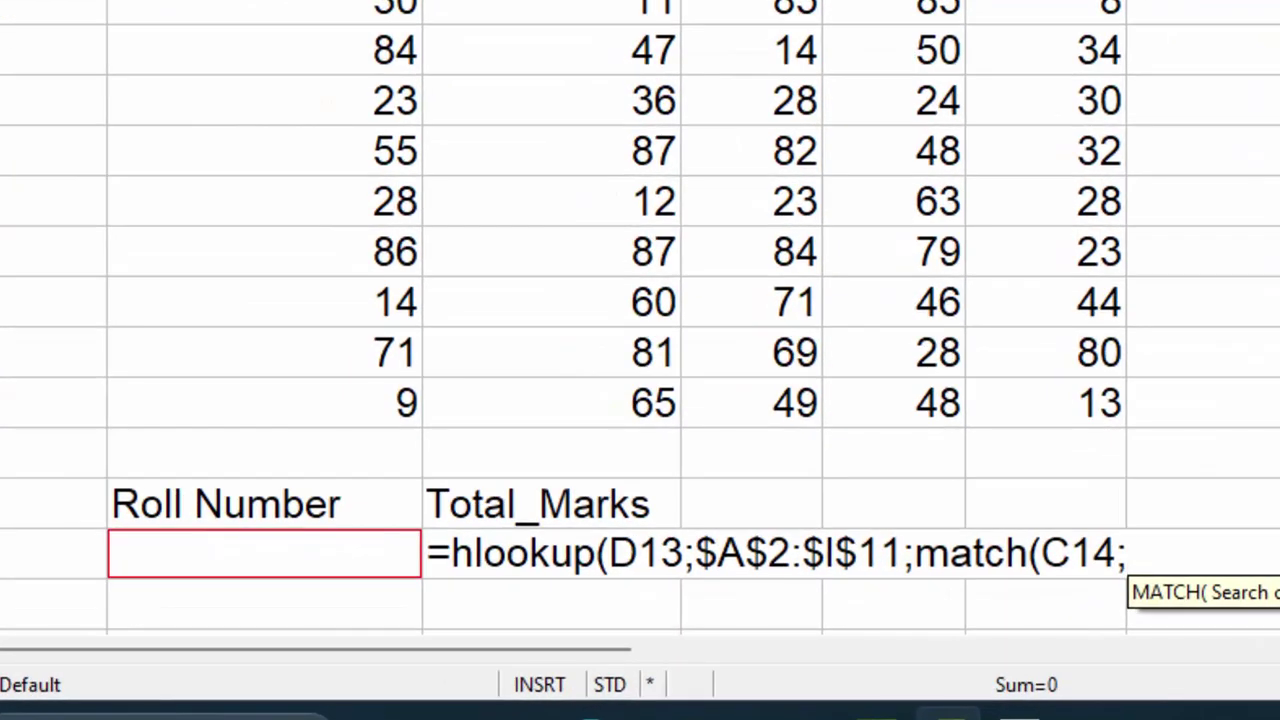
{"action": "left_click_drag", "start_coordinate": [50, 5], "coordinate": [50, 402]}
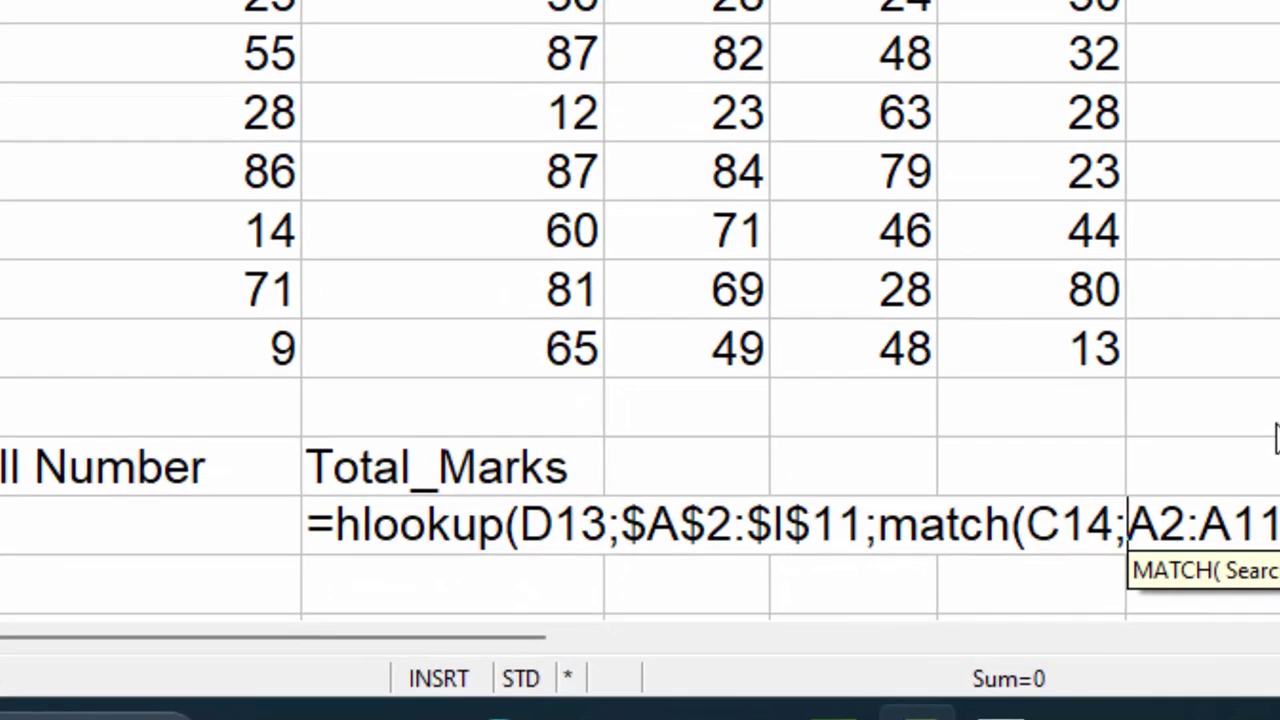
Make the MATCH range absolute as $A$2:$A$11.
{"action": "type", "text": "$"}
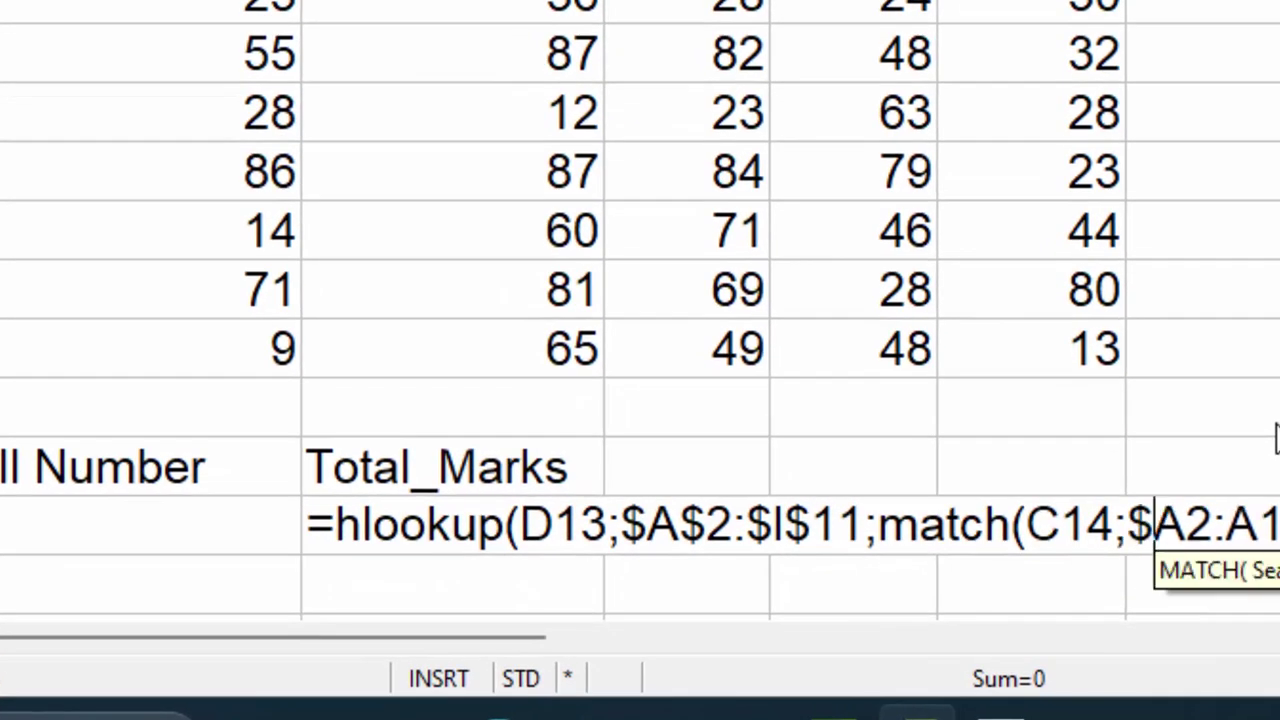
{"action": "key", "text": "Right"}
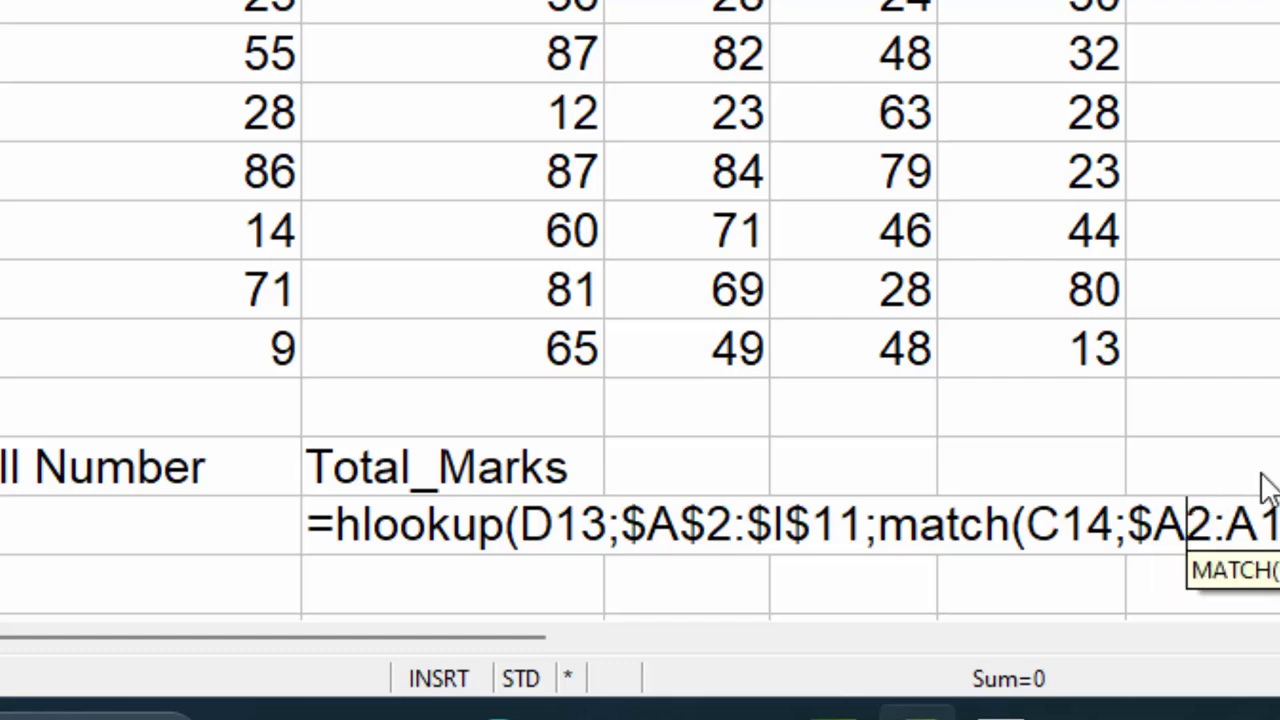
{"action": "type", "text": "$"}
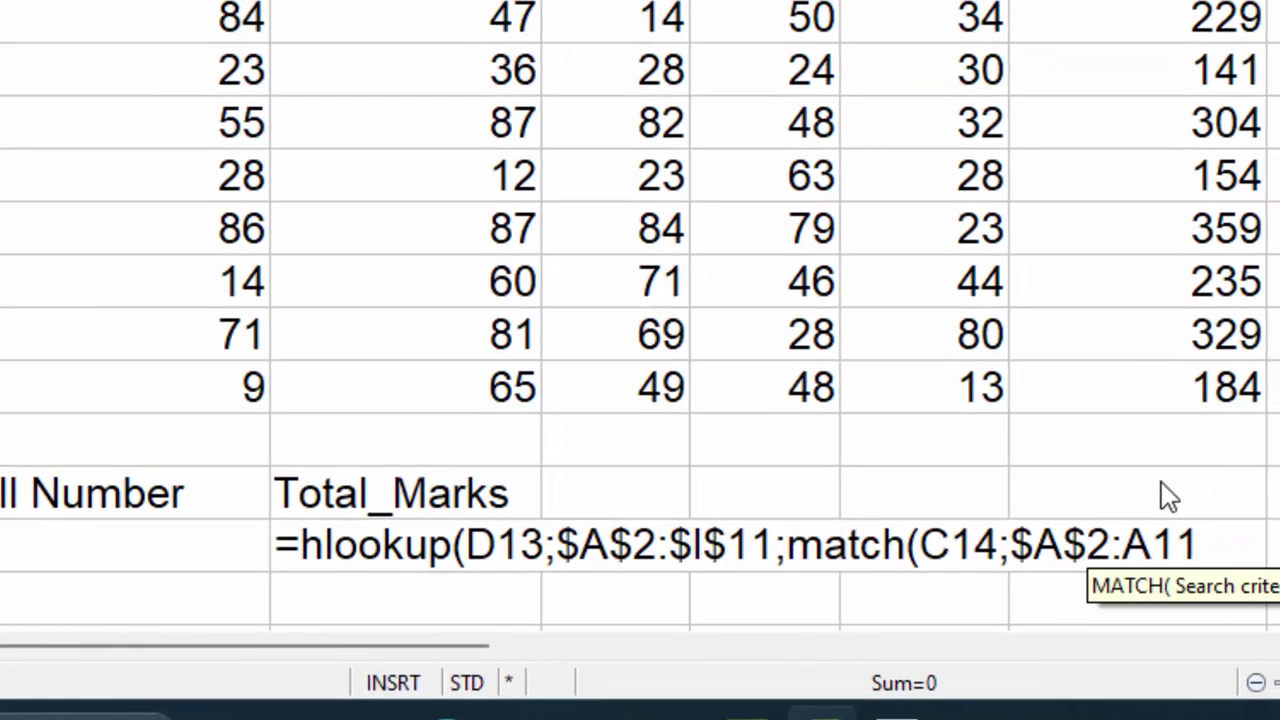
{"action": "key", "text": "Right"}
{"action": "key", "text": "Right"}
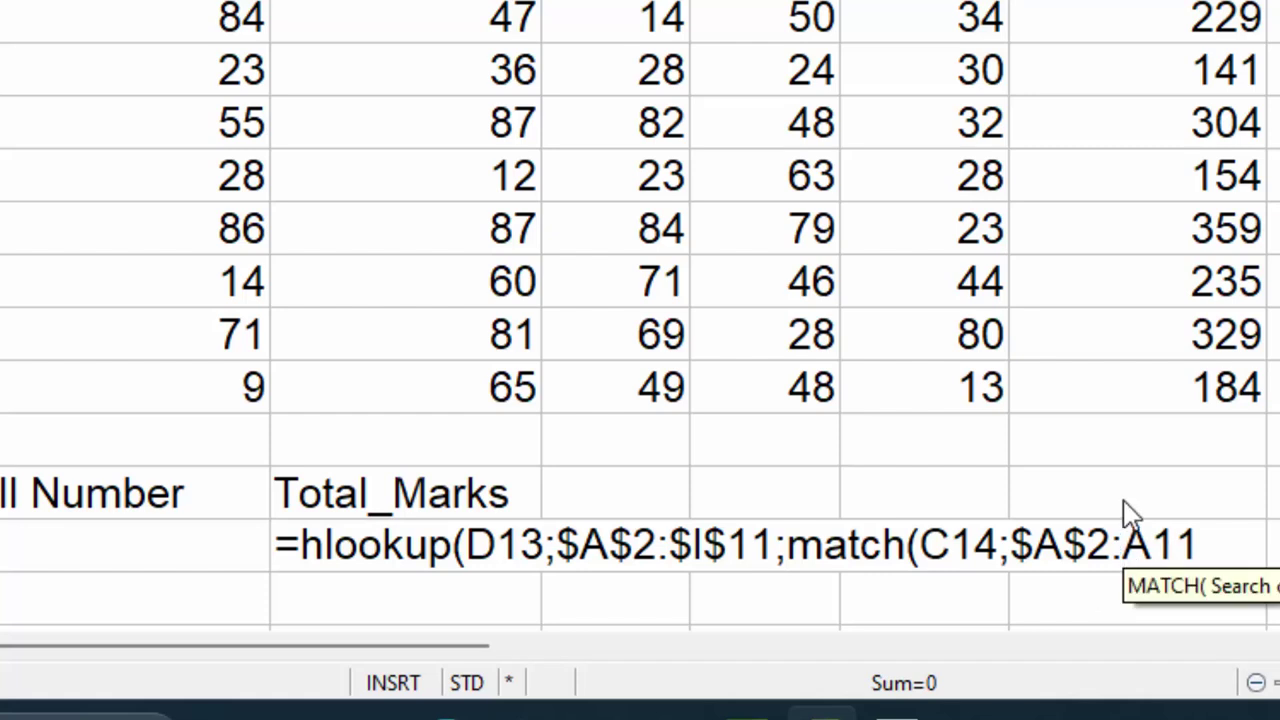
{"action": "type", "text": "$"}
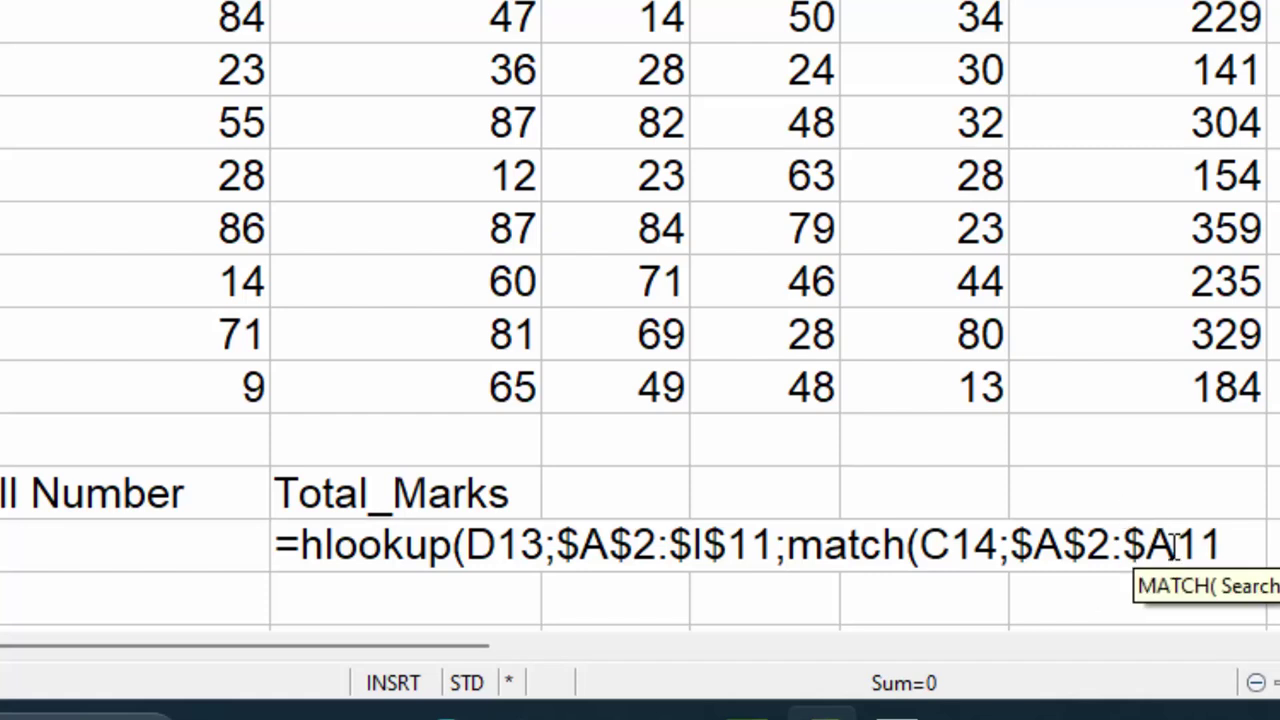
{"action": "key", "text": "Right"}
{"action": "type", "text": "$"}
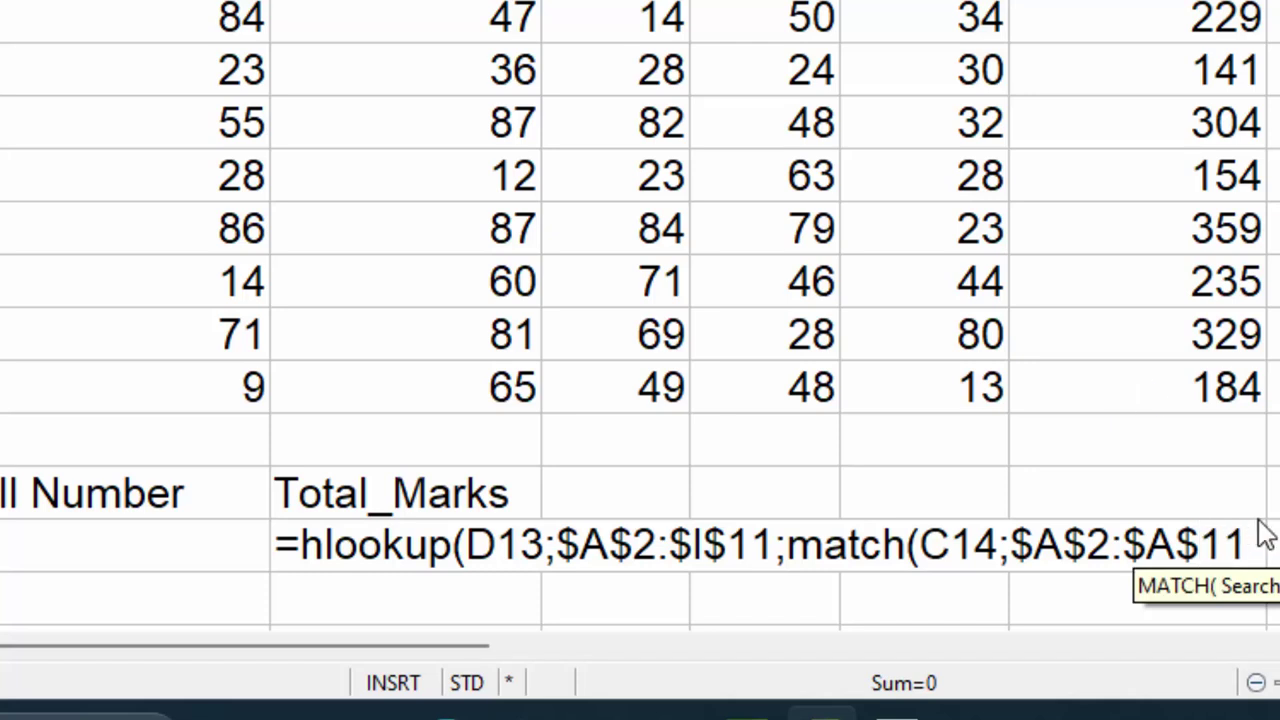
Undo a stray H13 reference, close the formula with ;0);0), and commit it.
{"action": "left_click", "coordinate": [1250, 512]}
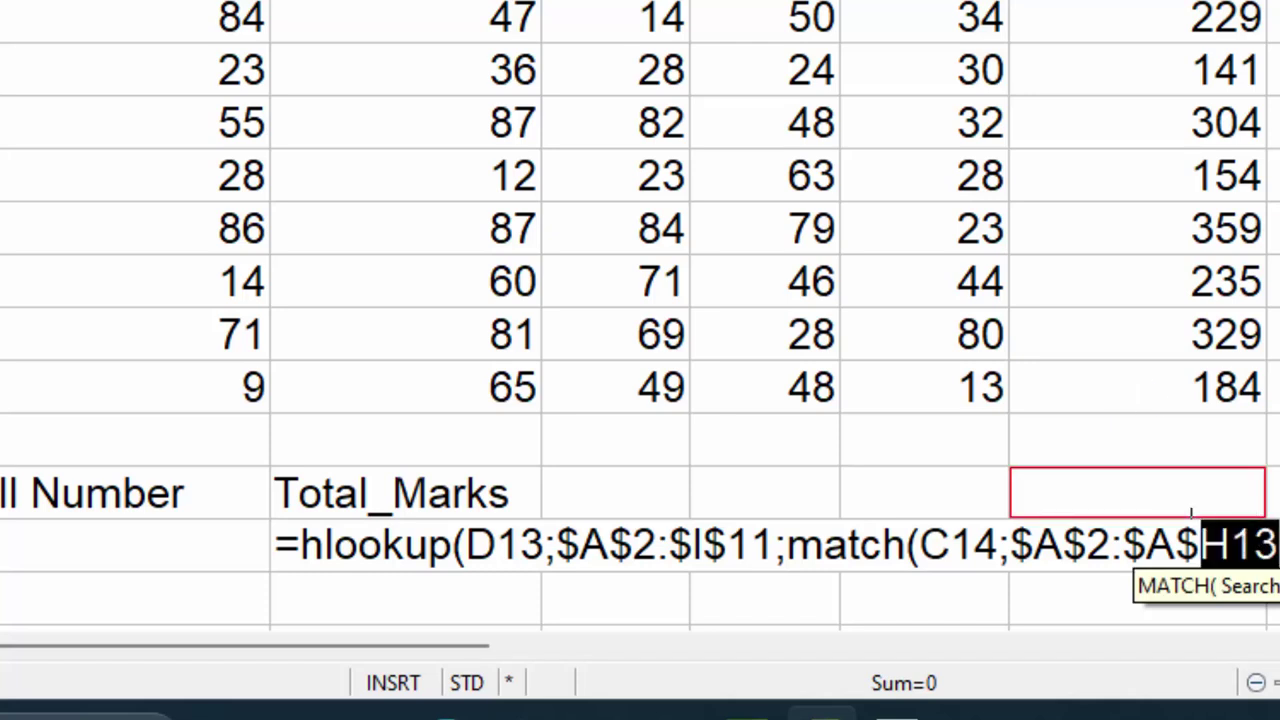
{"action": "key", "text": "ctrl+z"}
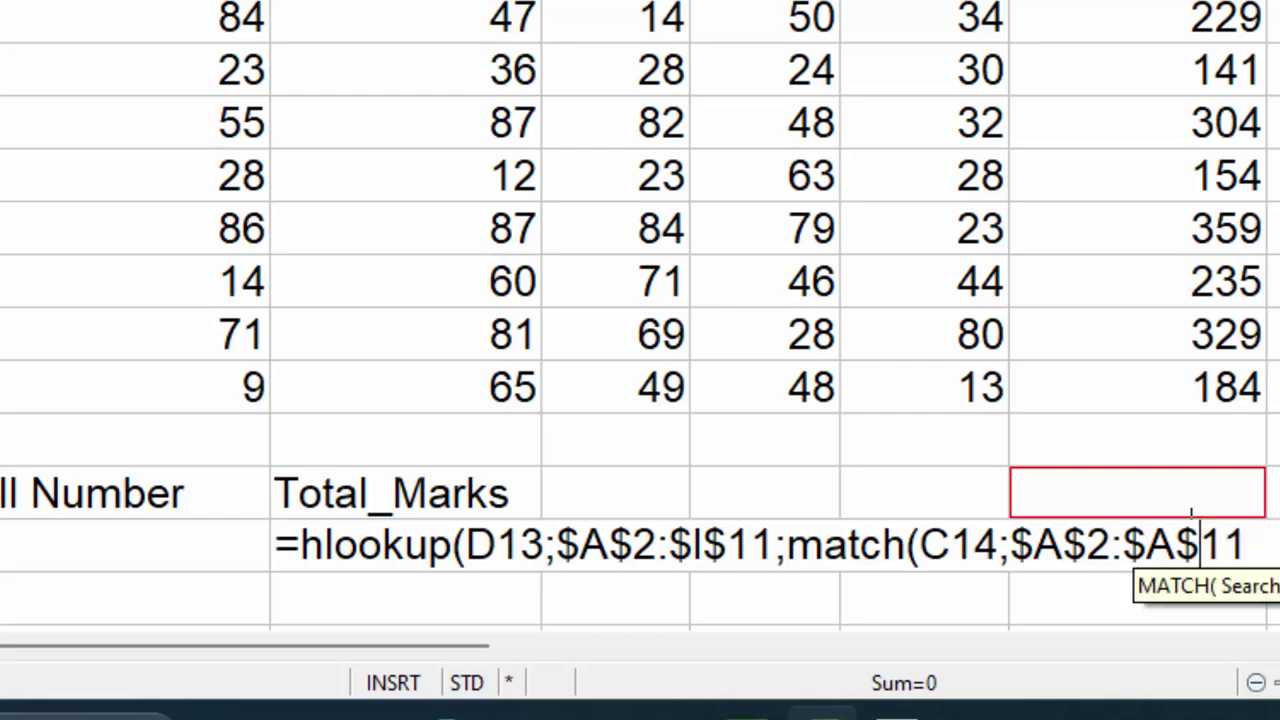
{"action": "left_click", "coordinate": [1248, 543]}
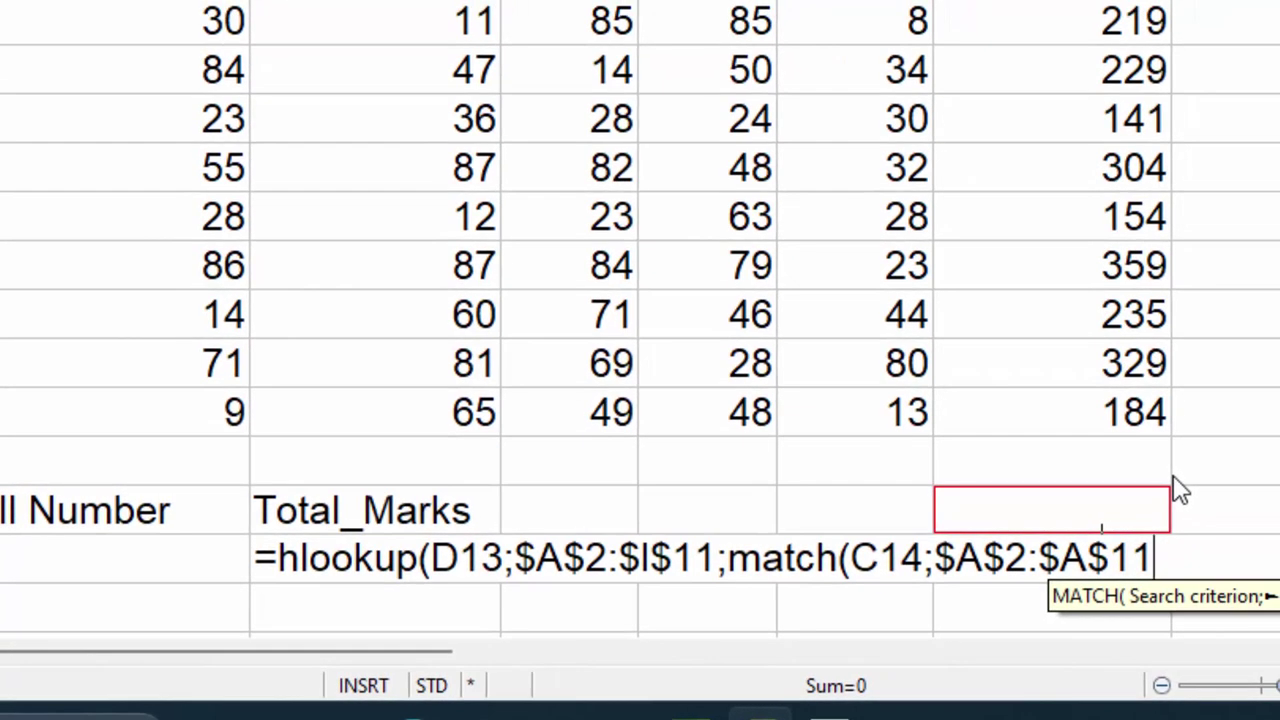
{"action": "type", "text": ";"}
{"action": "type", "text": "0)"}
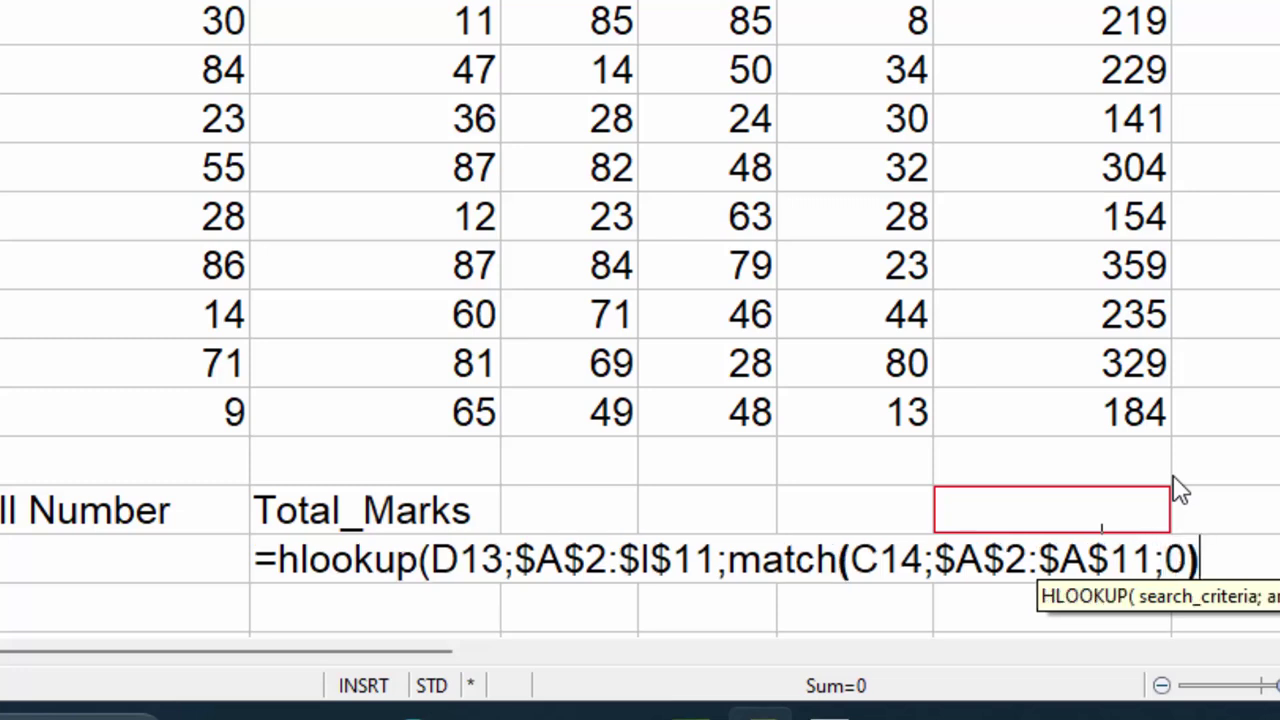
{"action": "type", "text": ";"}
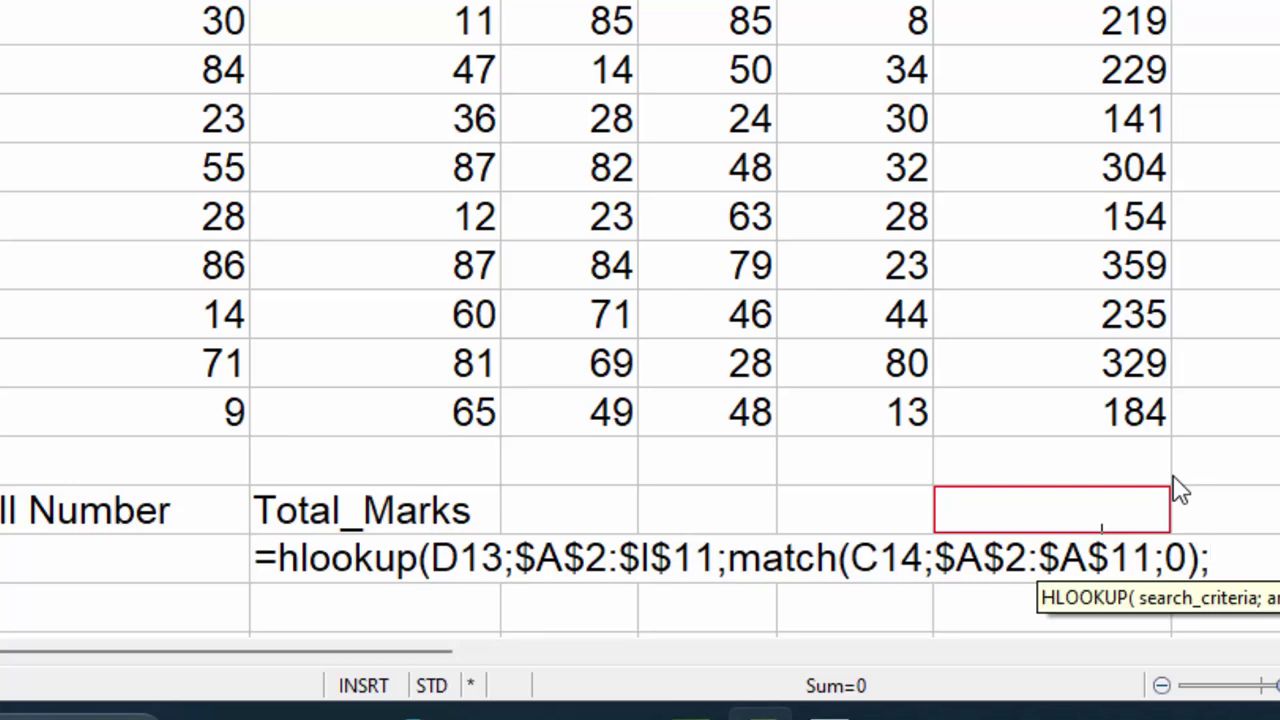
{"action": "type", "text": "0)"}
{"action": "key", "text": "Return"}
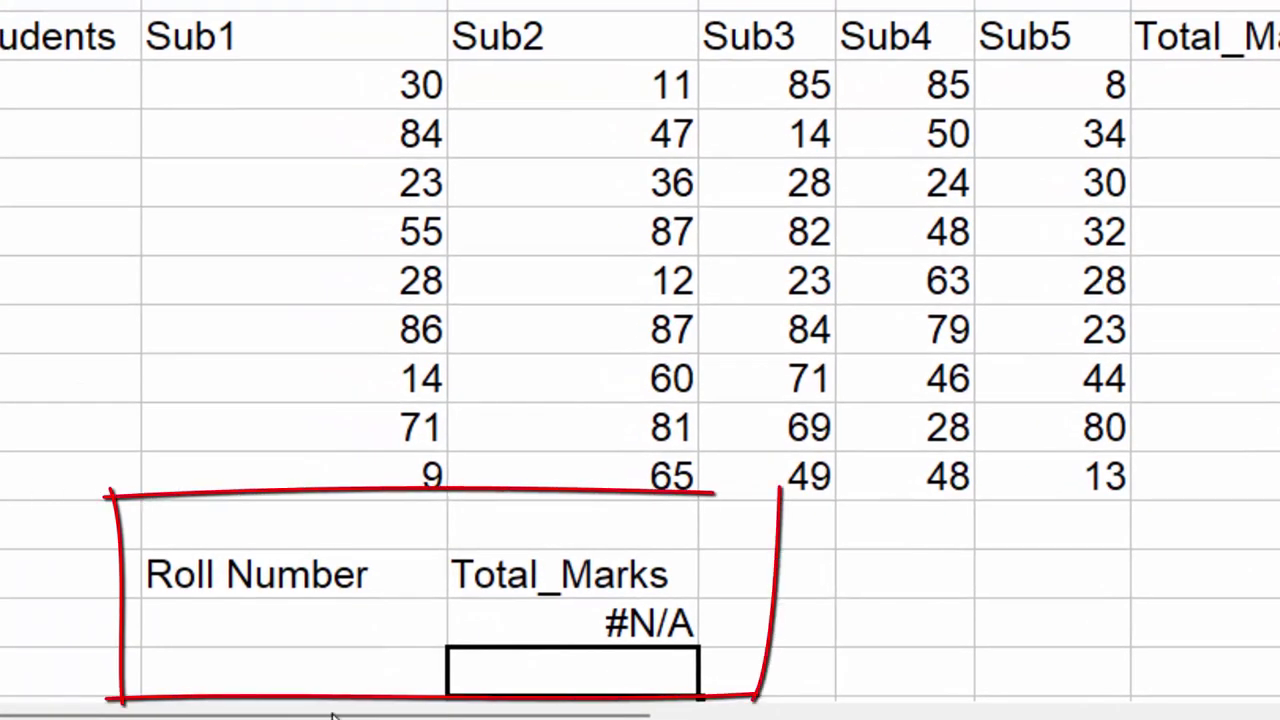
Pick roll number 5 from C14's dropdown so D14 returns Raj's total of 154.
{"action": "left_click", "coordinate": [362, 626]}
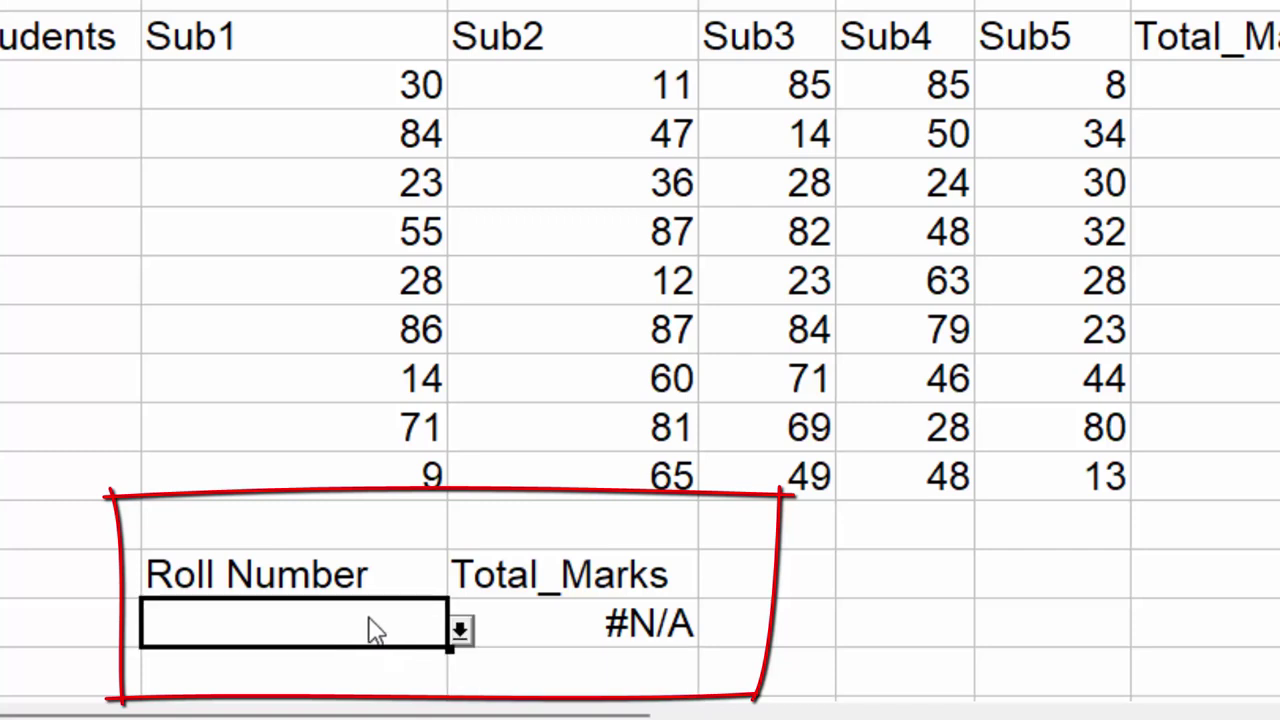
{"action": "left_click", "coordinate": [458, 630]}
{"action": "left_click", "coordinate": [162, 430]}
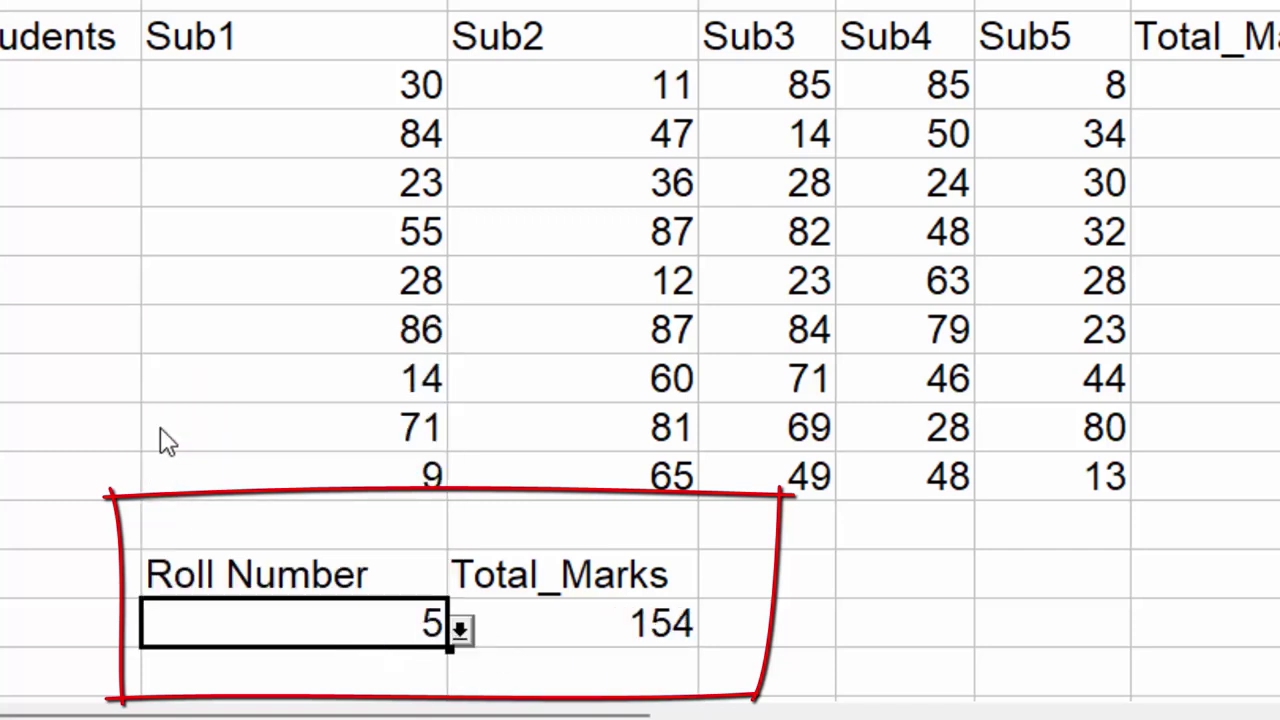
{"action": "left_click", "coordinate": [578, 640]}
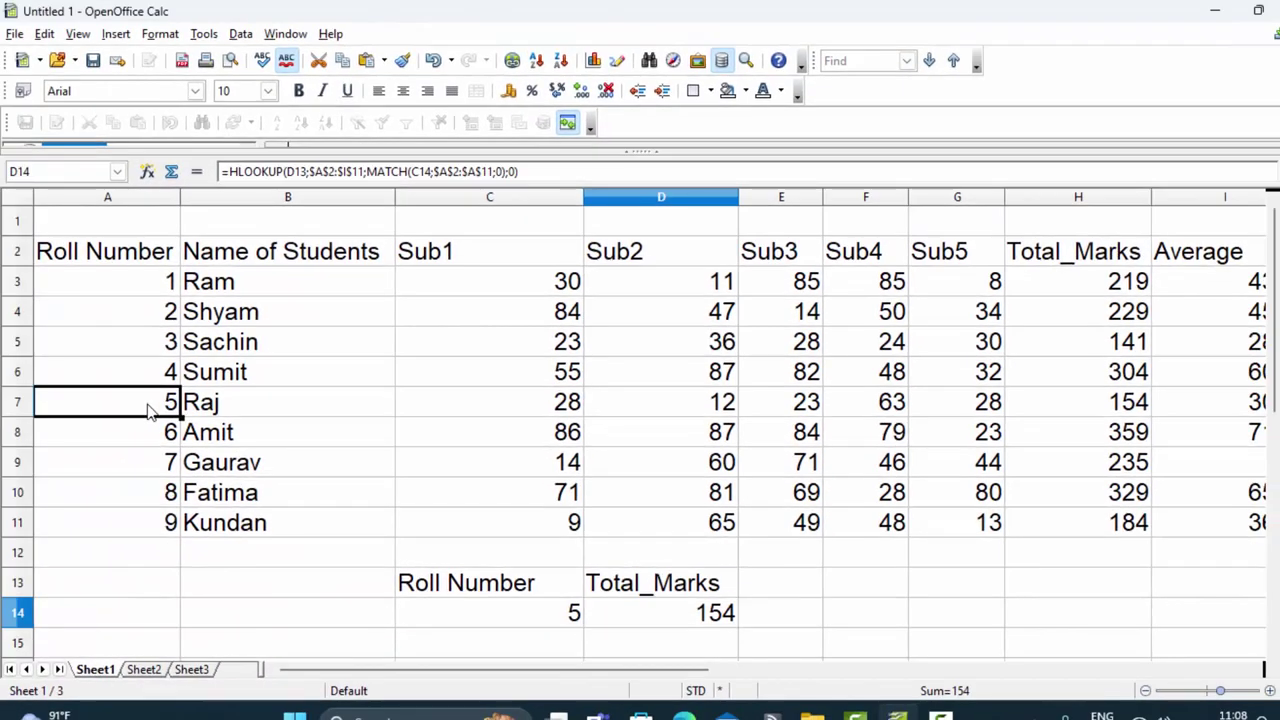
Fill row 7 (A7:H7) with a Yellow Green background.
{"action": "left_click_drag", "start_coordinate": [148, 410], "coordinate": [1065, 410]}
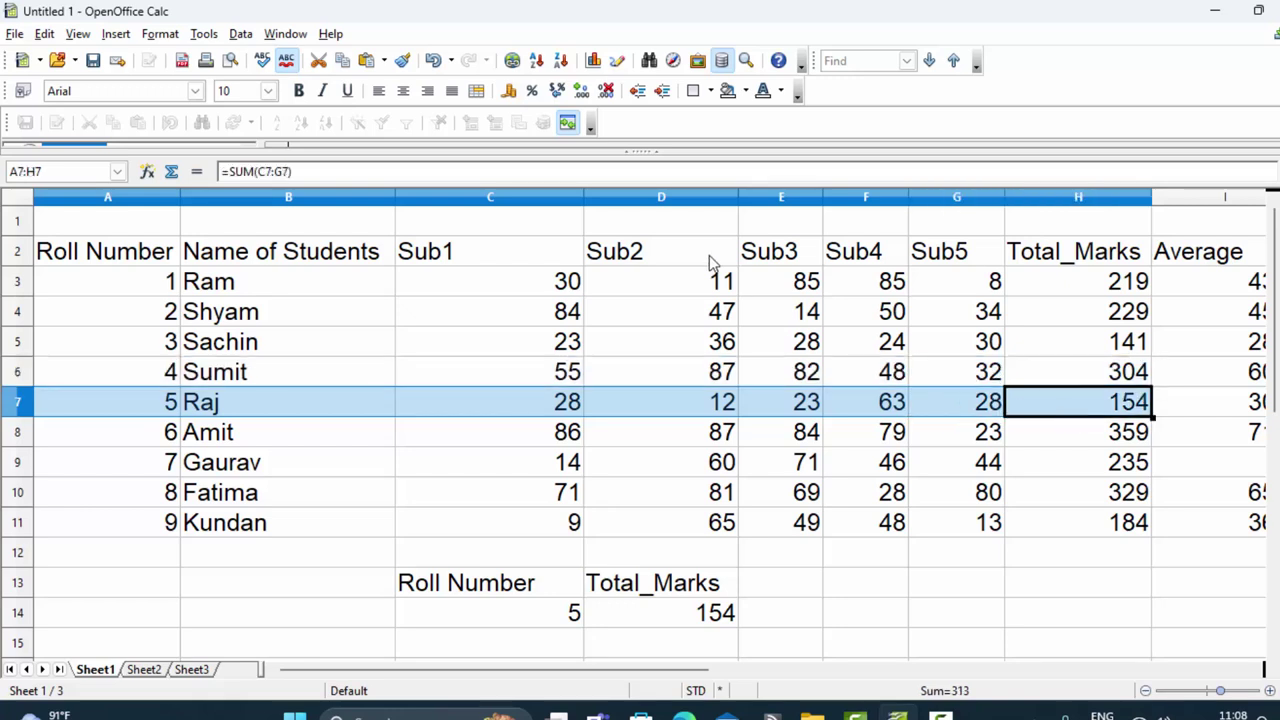
{"action": "left_click", "coordinate": [744, 92]}
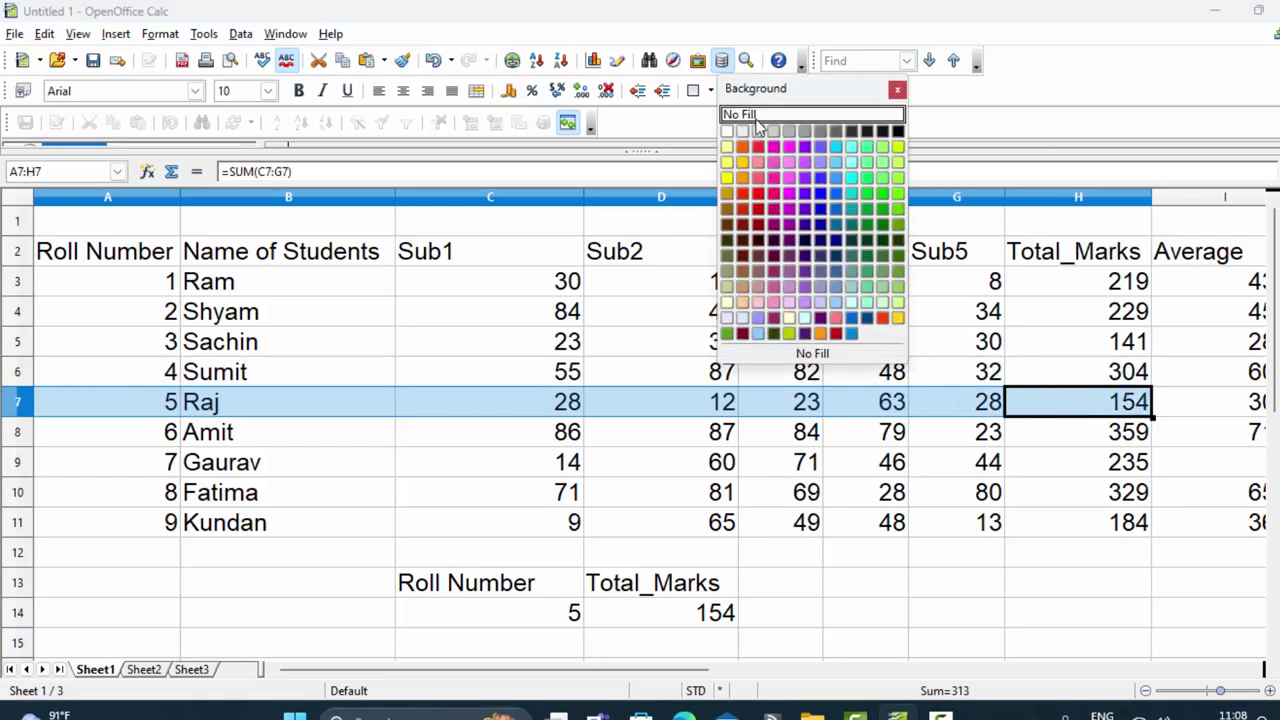
{"action": "left_click", "coordinate": [896, 163]}
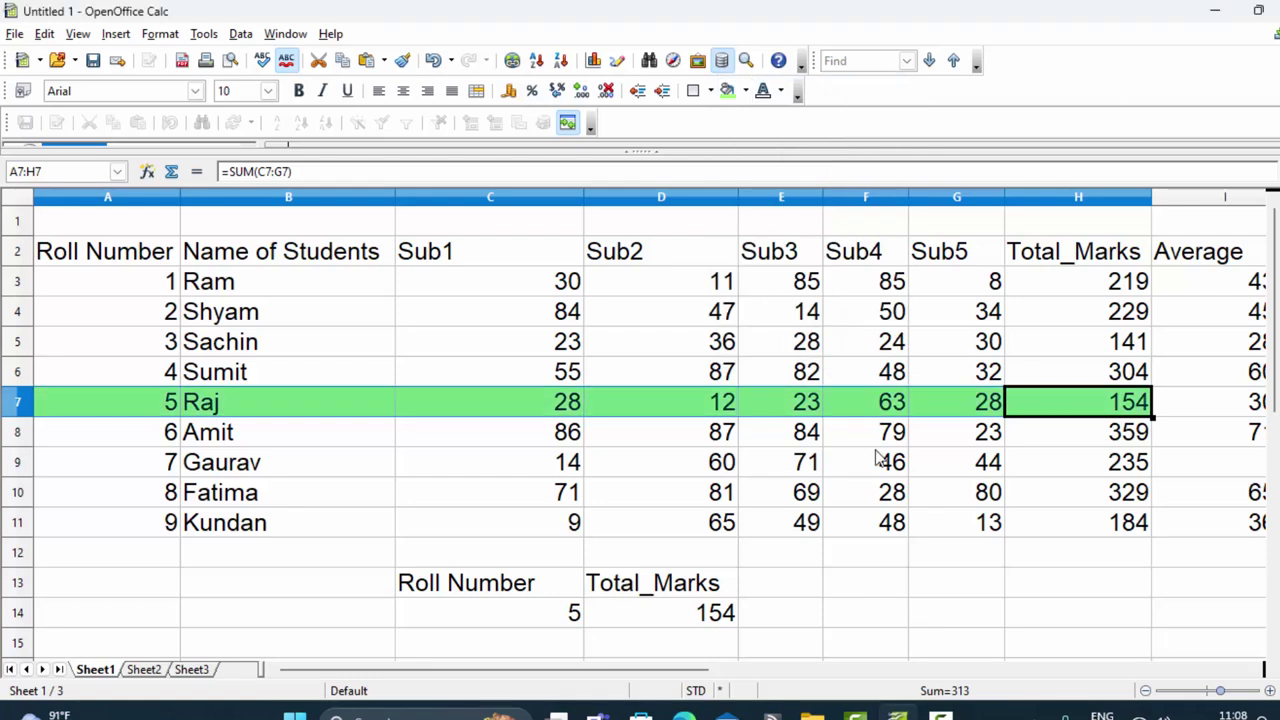
{"action": "left_click", "coordinate": [937, 465]}
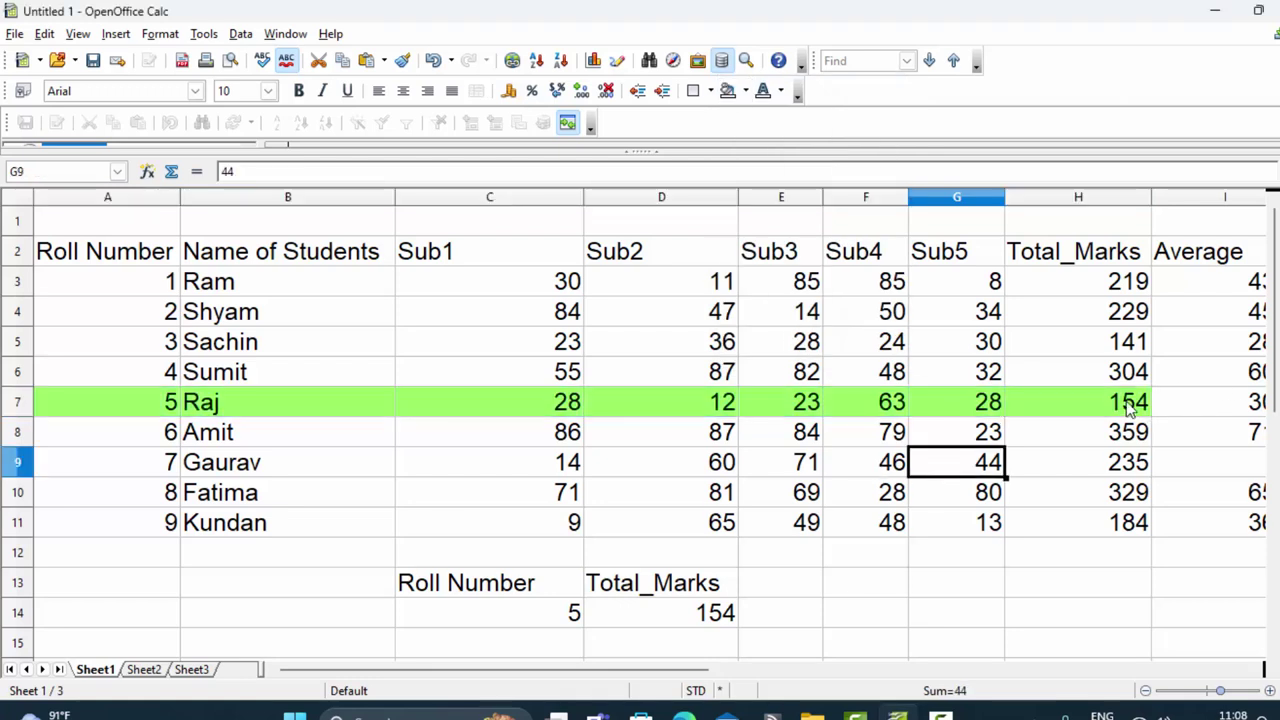
Choose roll number 9 in C14 so D14 returns 184.
{"action": "left_click", "coordinate": [540, 614]}
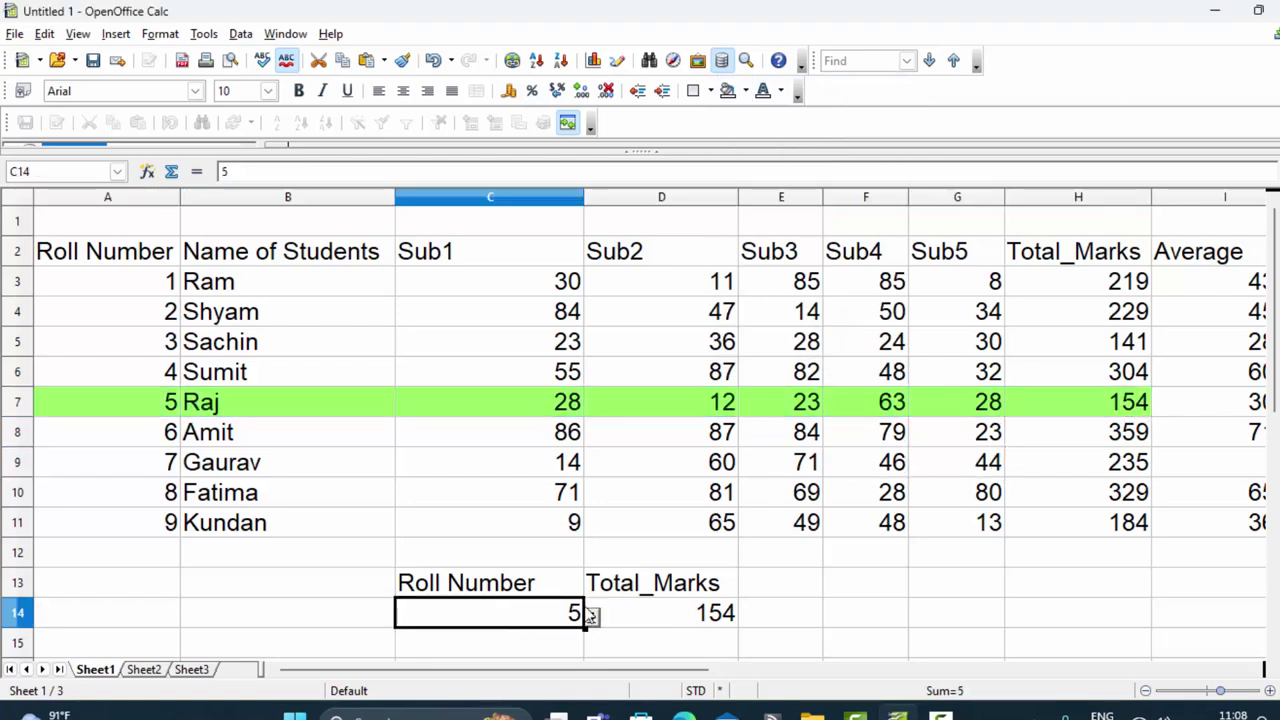
{"action": "left_click", "coordinate": [591, 616]}
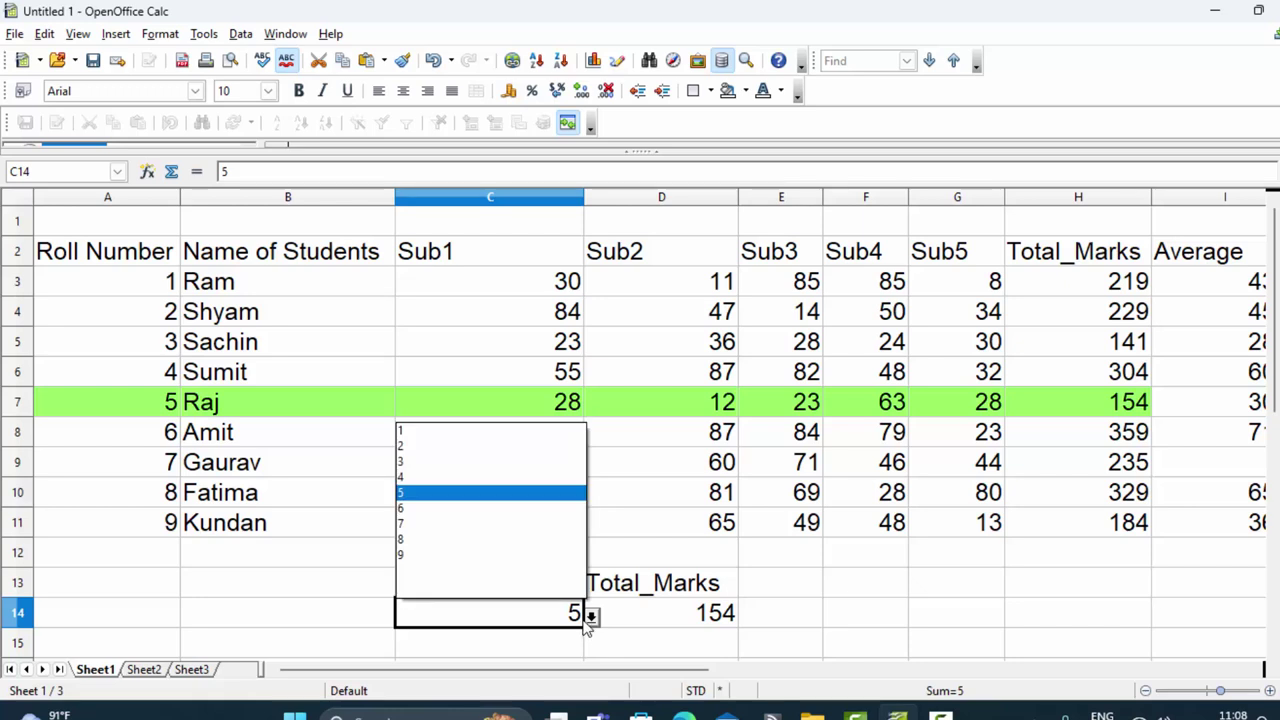
{"action": "left_click", "coordinate": [418, 560]}
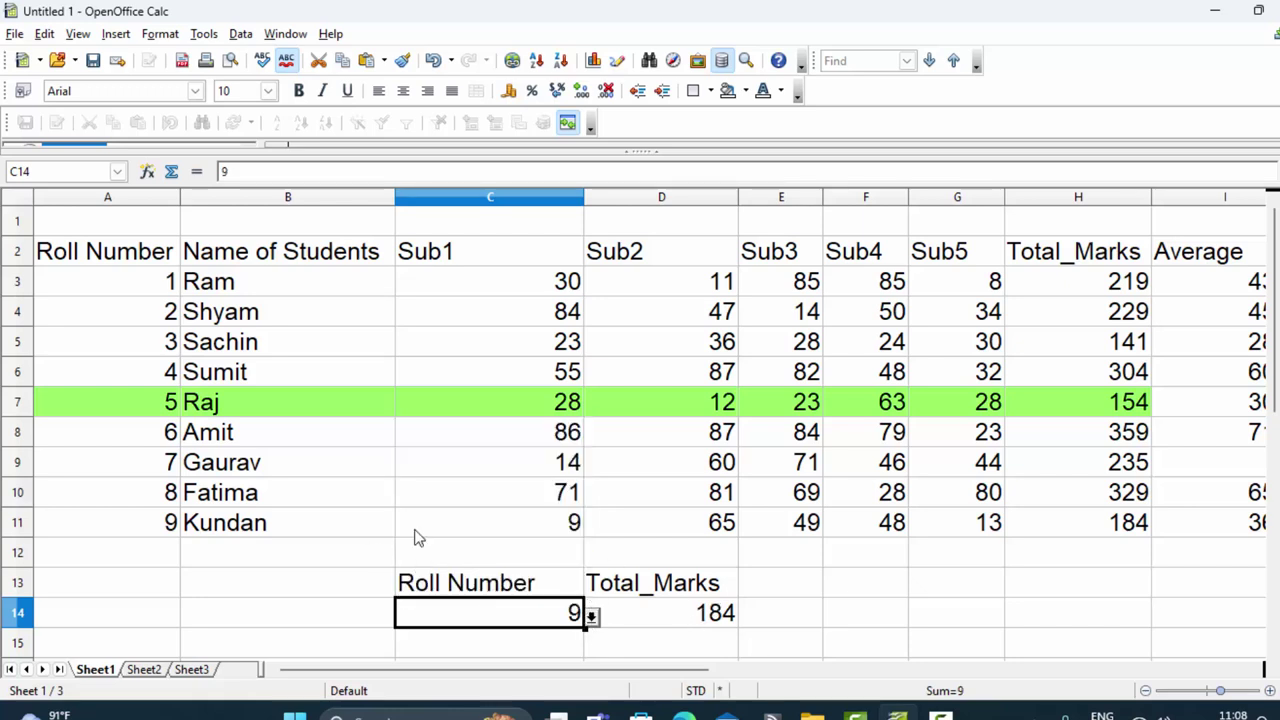
Fill Kundan's row A11:I11 with a Yellow background.
{"action": "left_click", "coordinate": [199, 523]}
{"action": "left_click_drag", "start_coordinate": [113, 535], "coordinate": [1190, 522]}
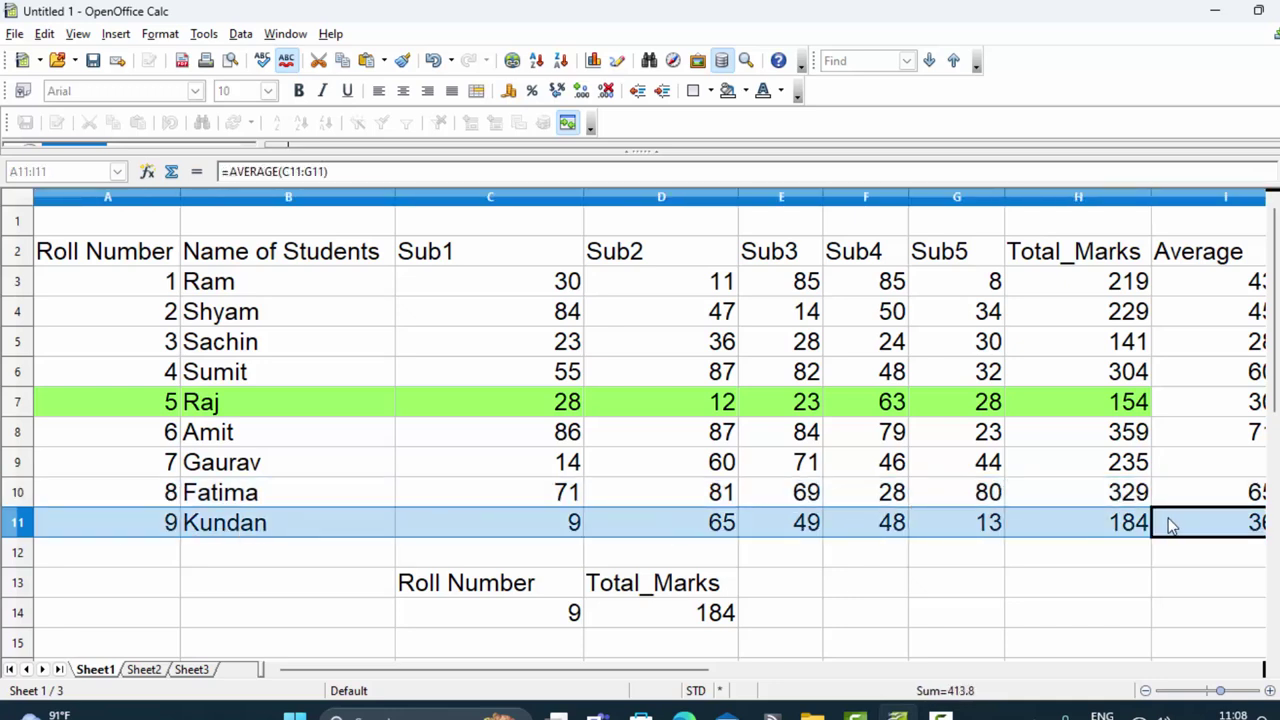
{"action": "left_click", "coordinate": [747, 91]}
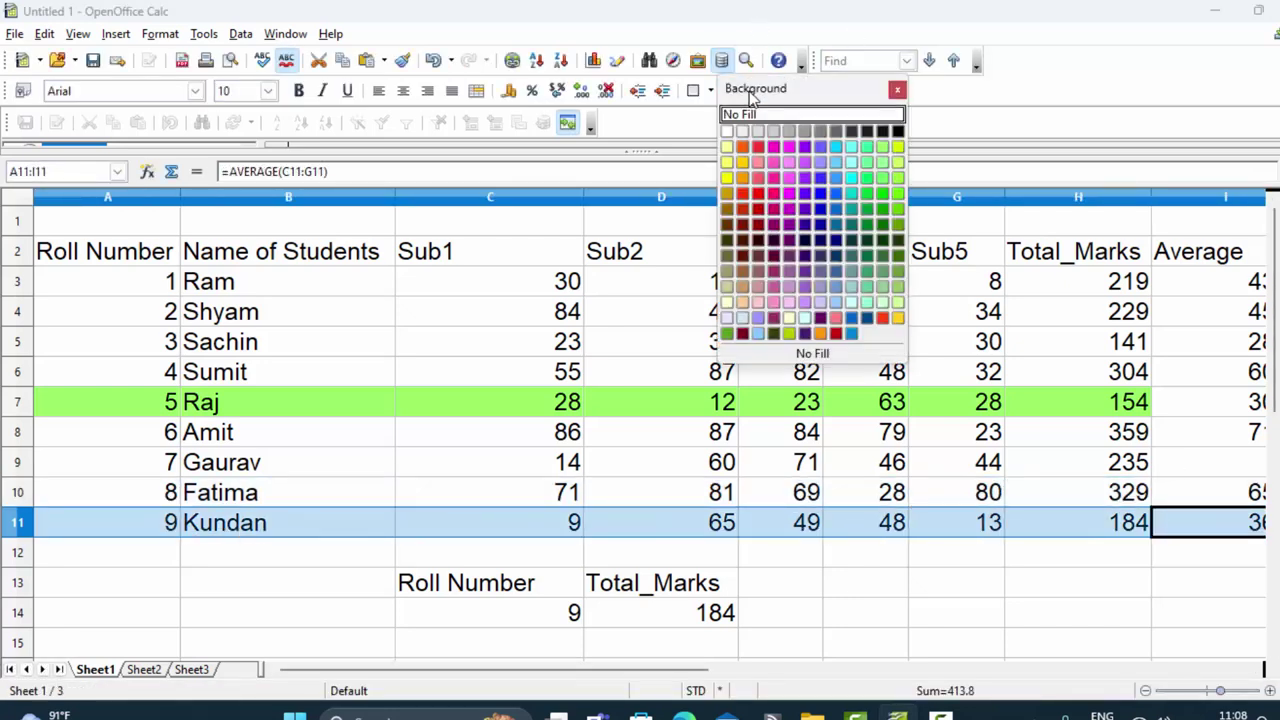
{"action": "left_click", "coordinate": [727, 148]}
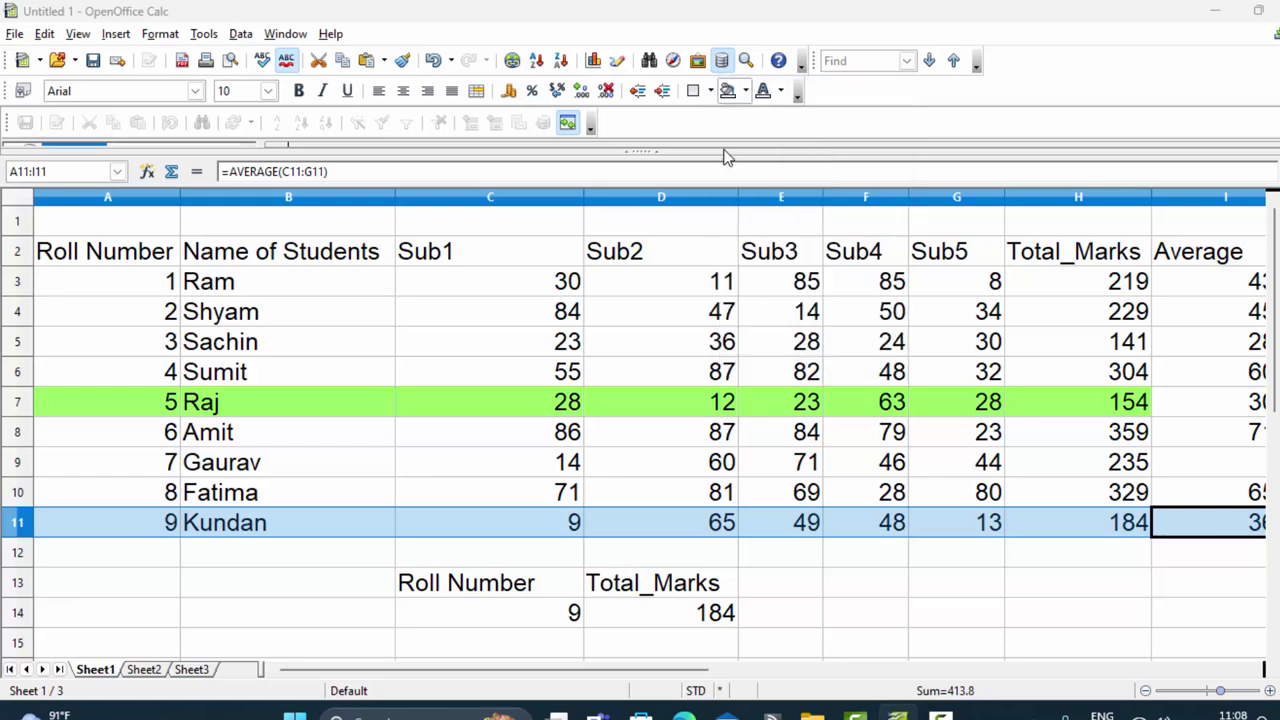
{"action": "left_click", "coordinate": [897, 592]}
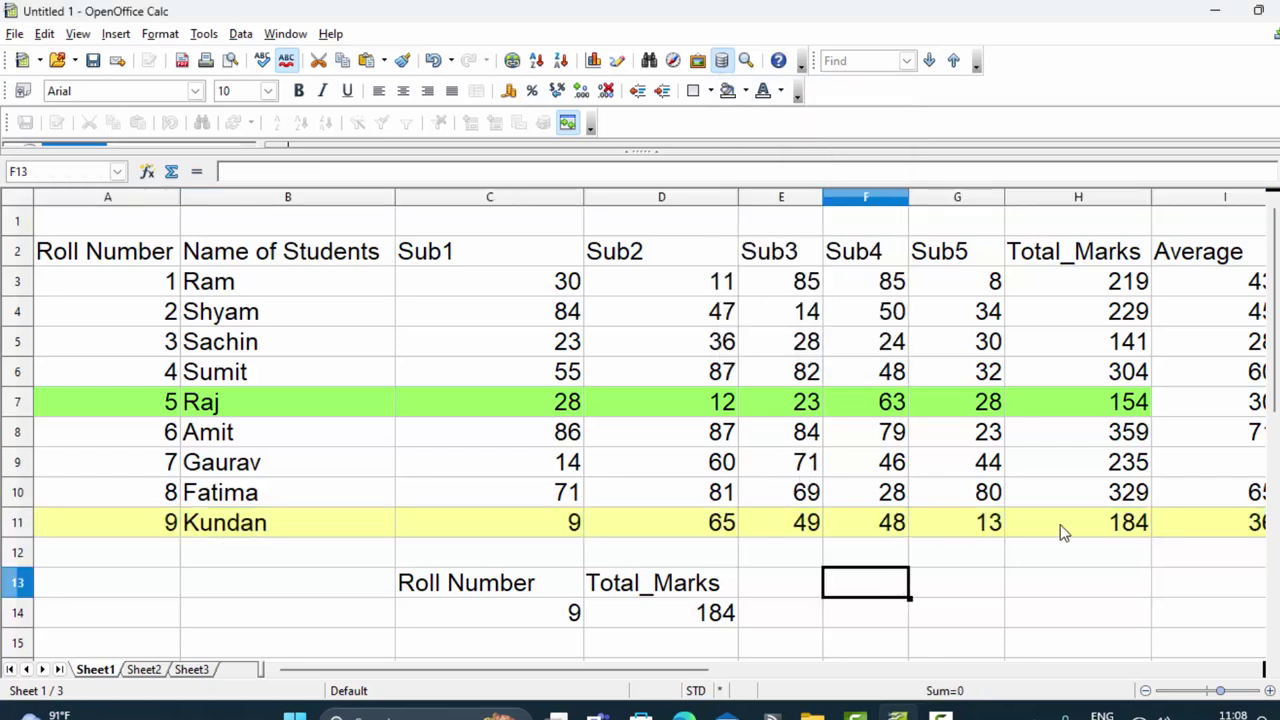